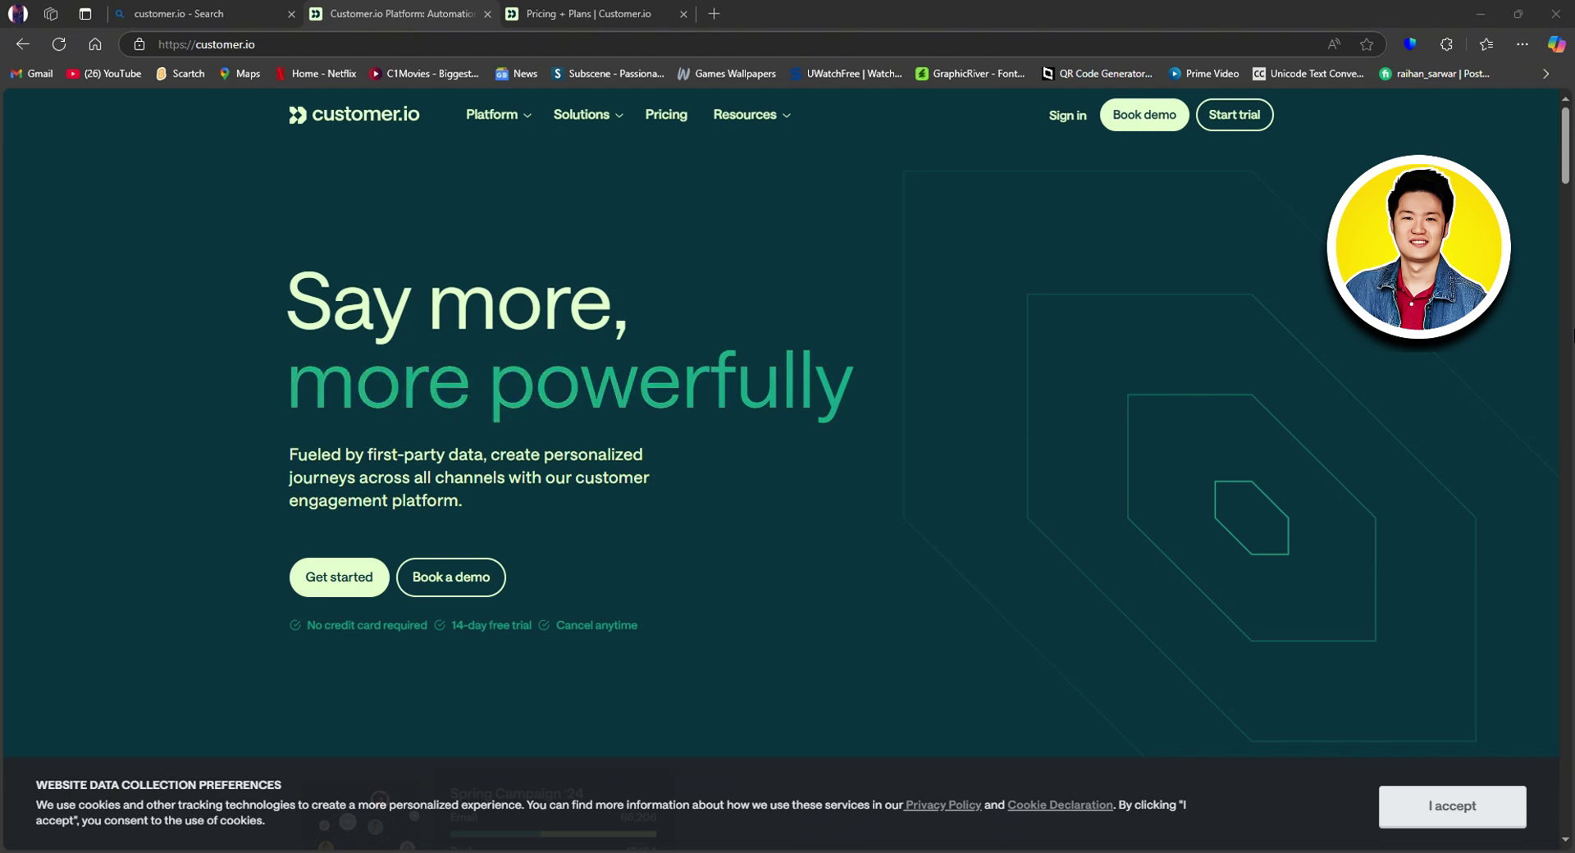
# Step: Accept the cookie banner, then browse the Platform, Solutions and Resources menus
pyautogui.click(1458, 808)
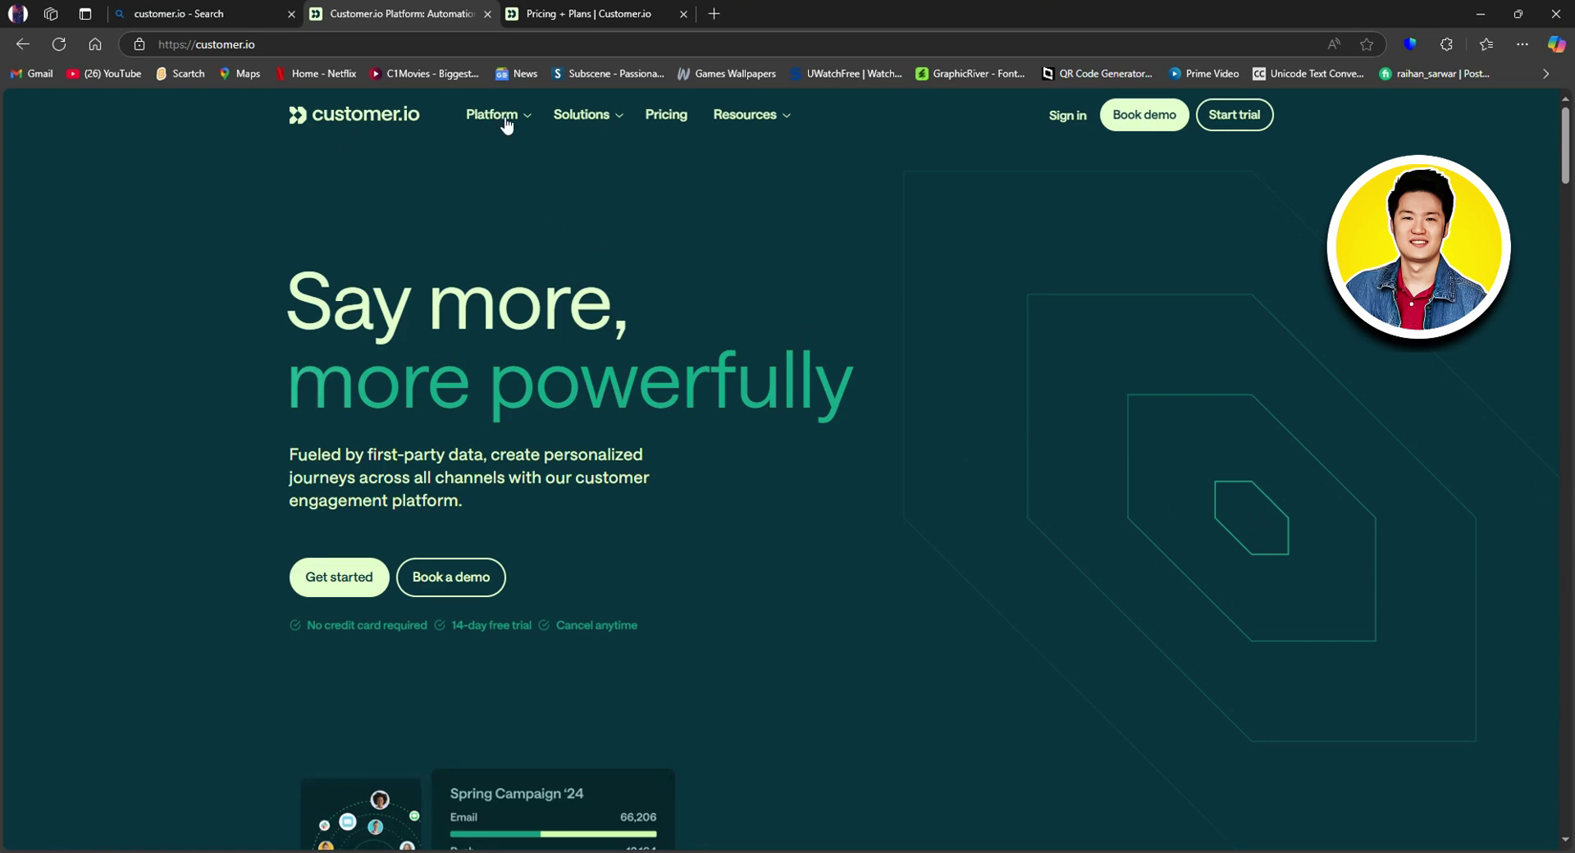
pyautogui.moveTo(510, 124)
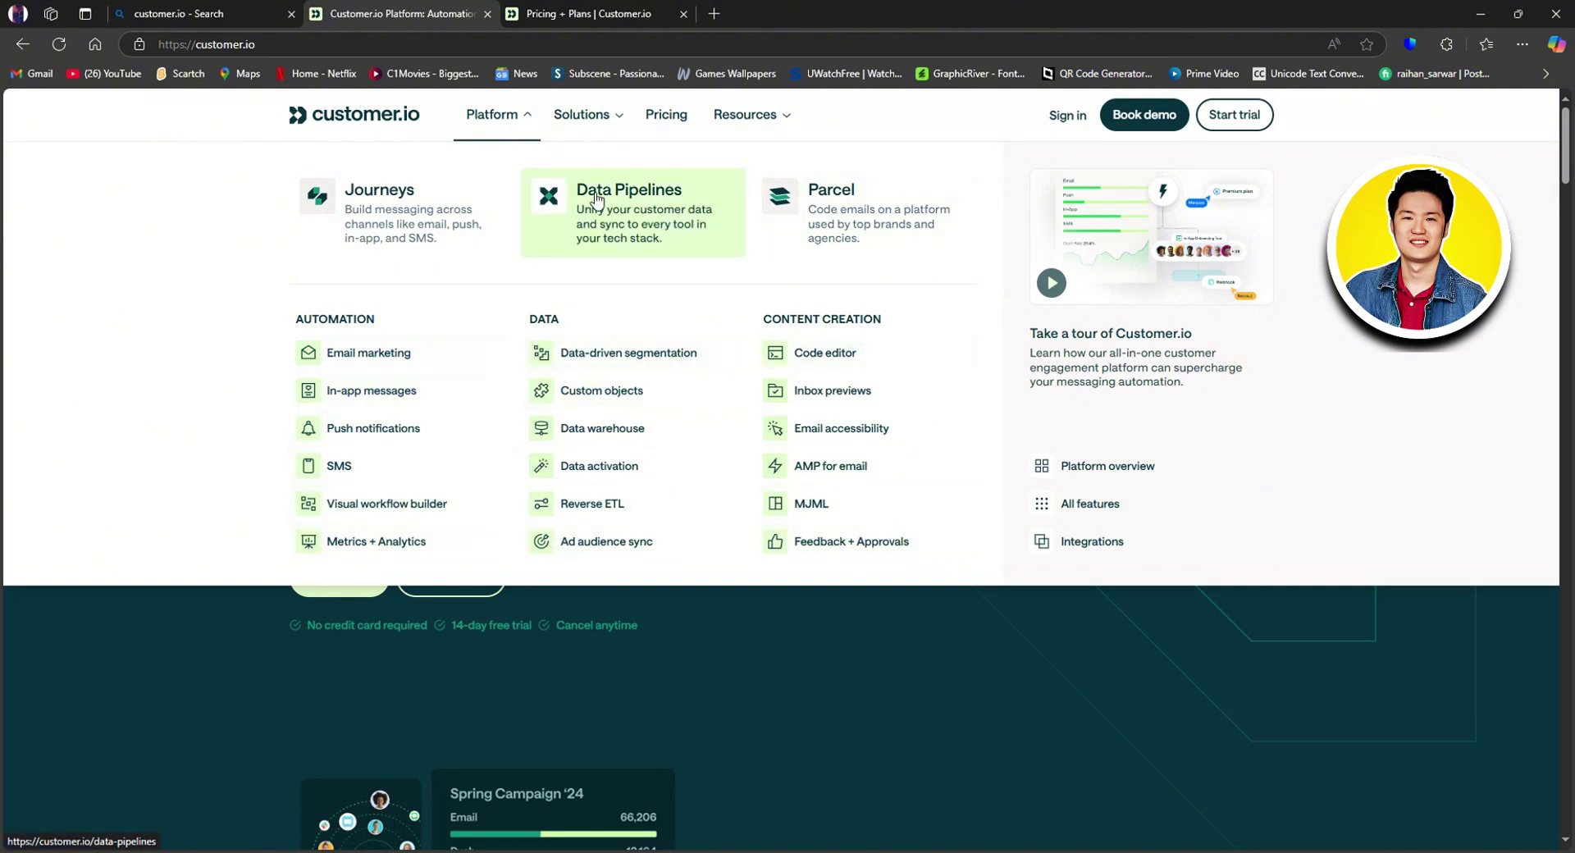
pyautogui.moveTo(611, 110)
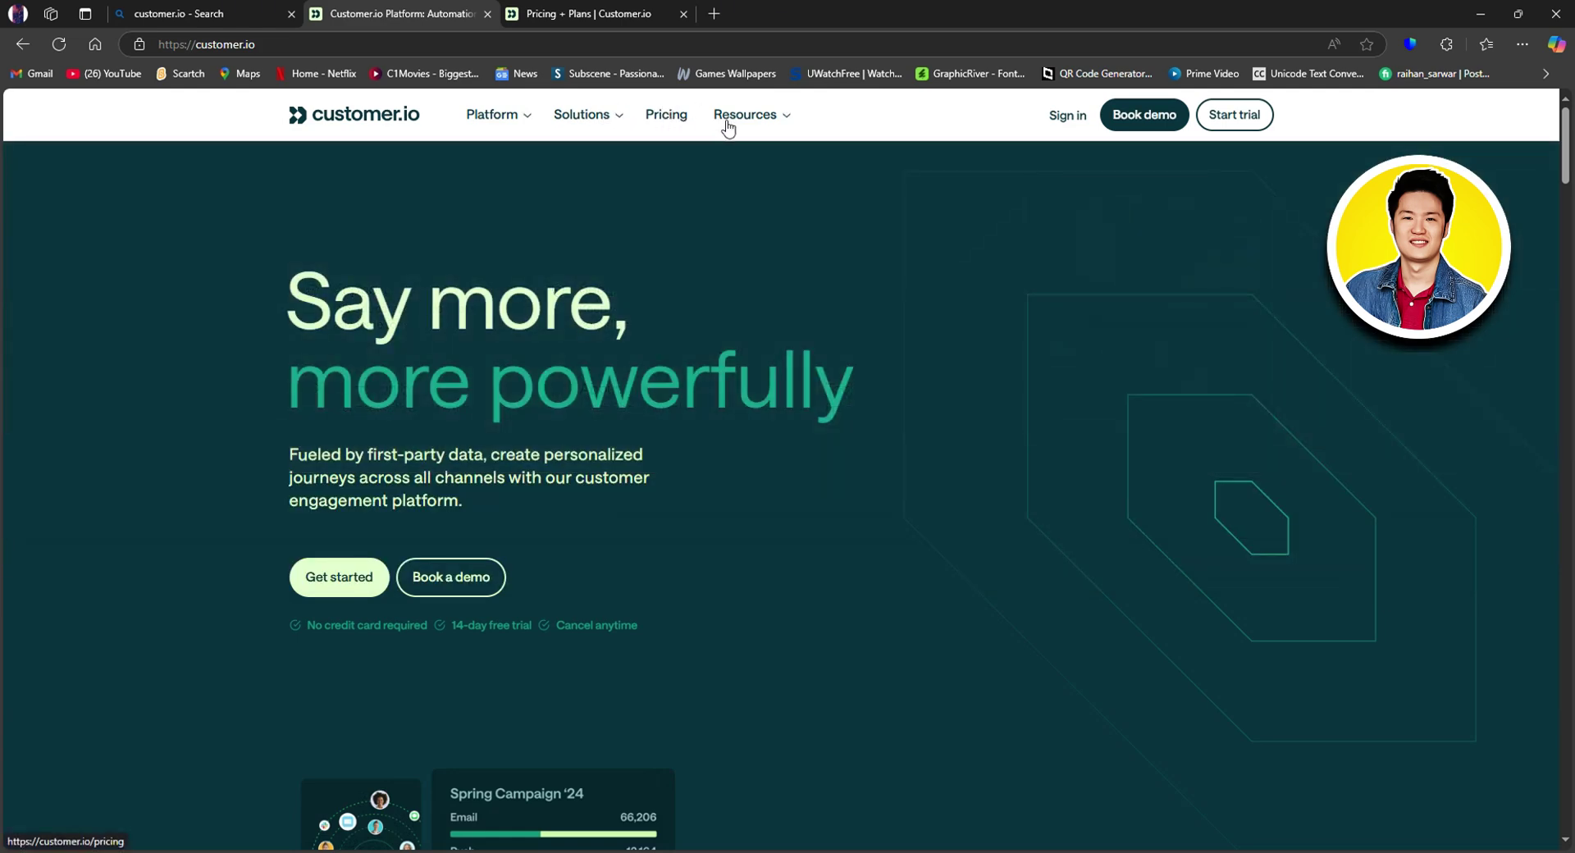
pyautogui.moveTo(738, 117)
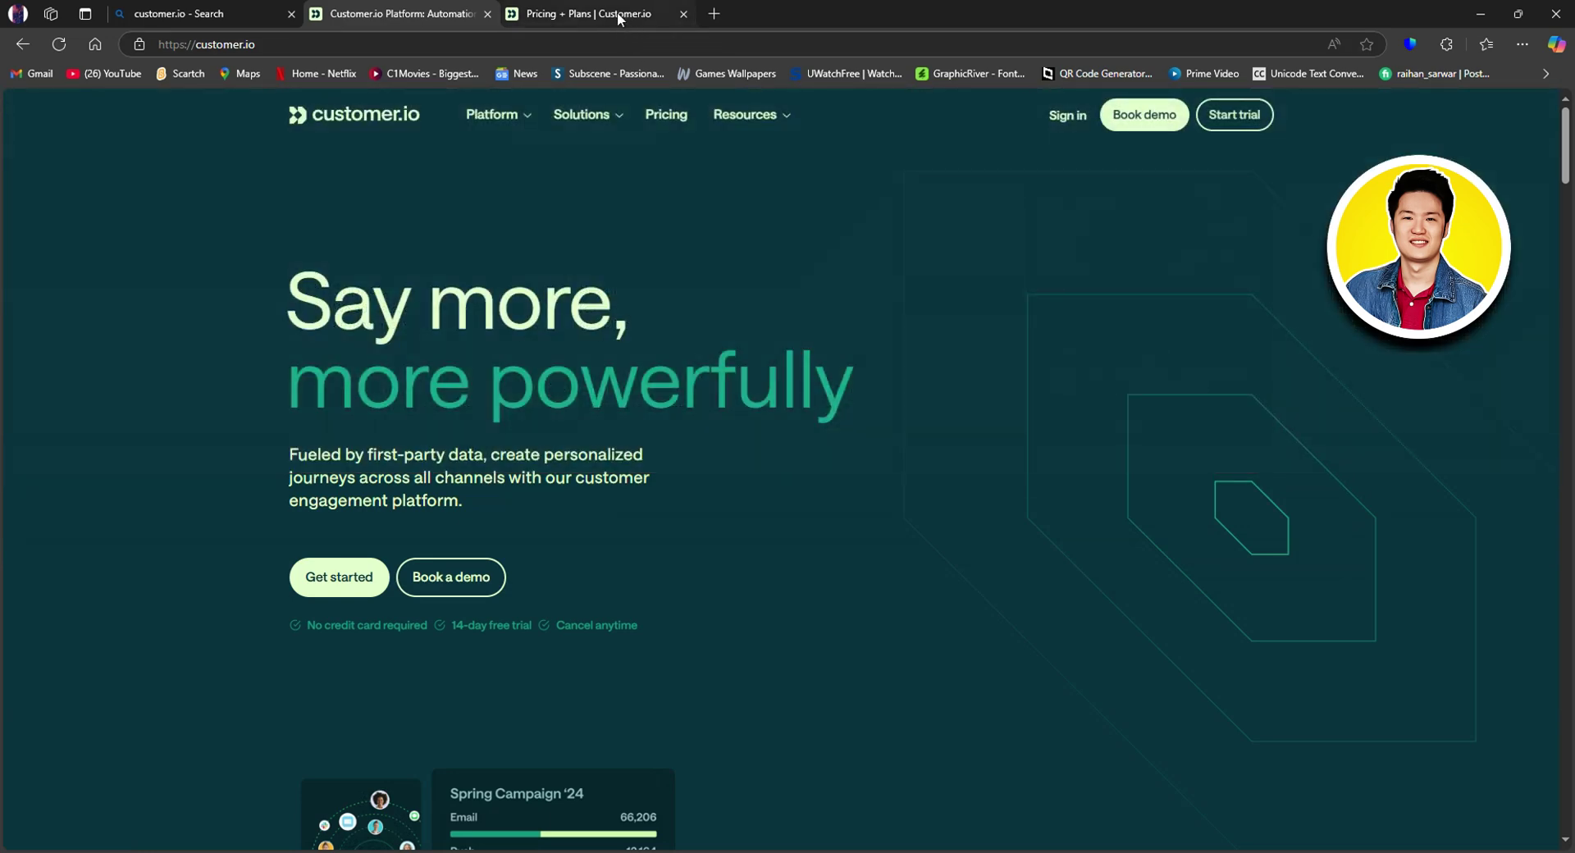
# Step: Go to the Pricing + Plans page and minimize the chat widget
pyautogui.click(617, 12)
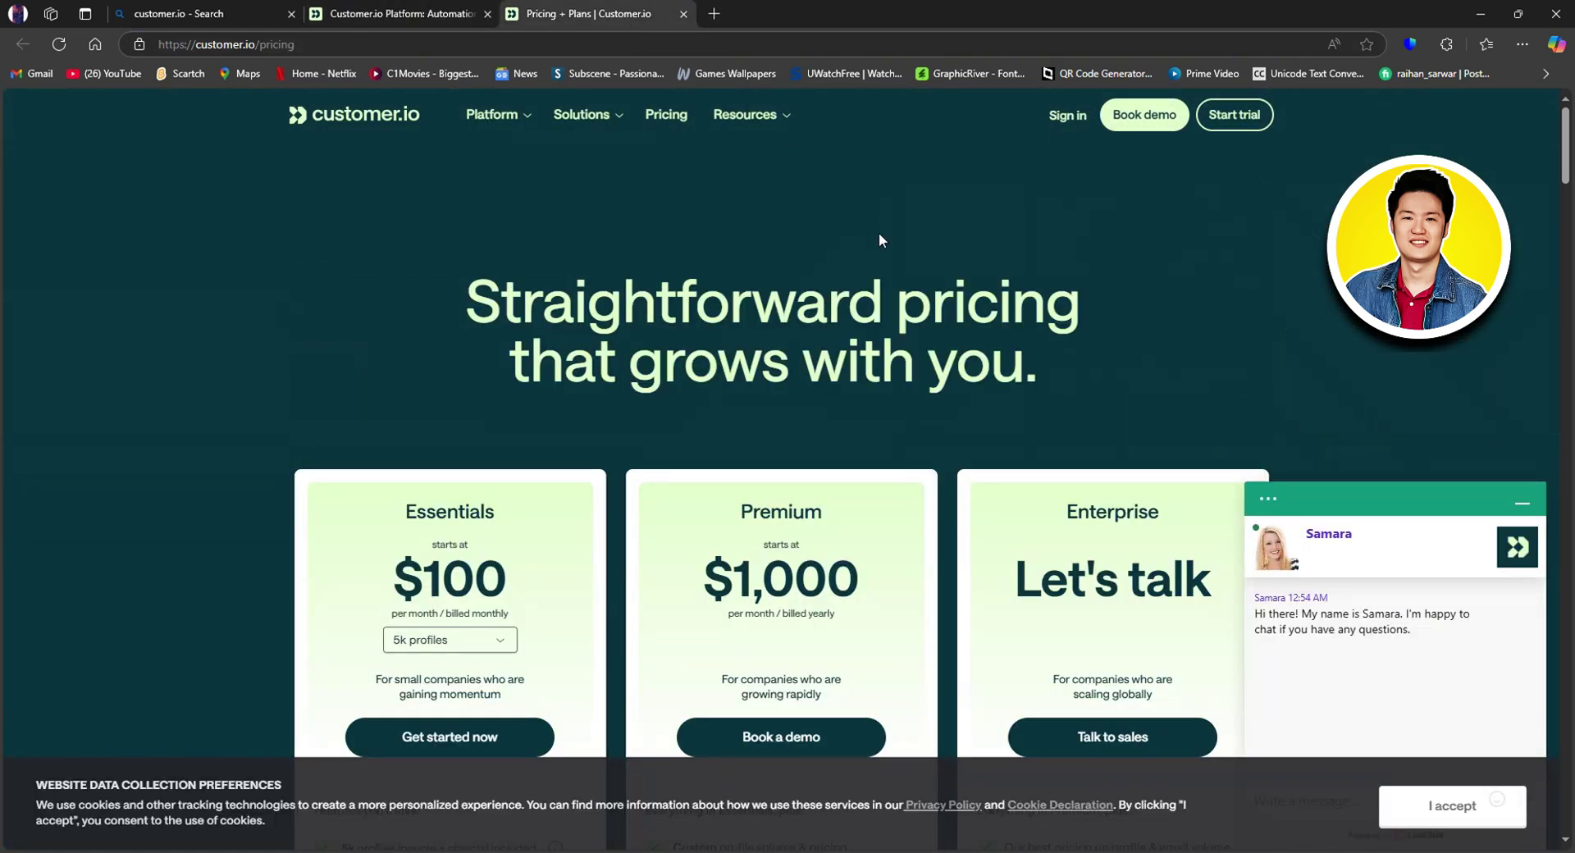
pyautogui.scroll(-1, 880, 233)
pyautogui.scroll(-1, 892, 233)
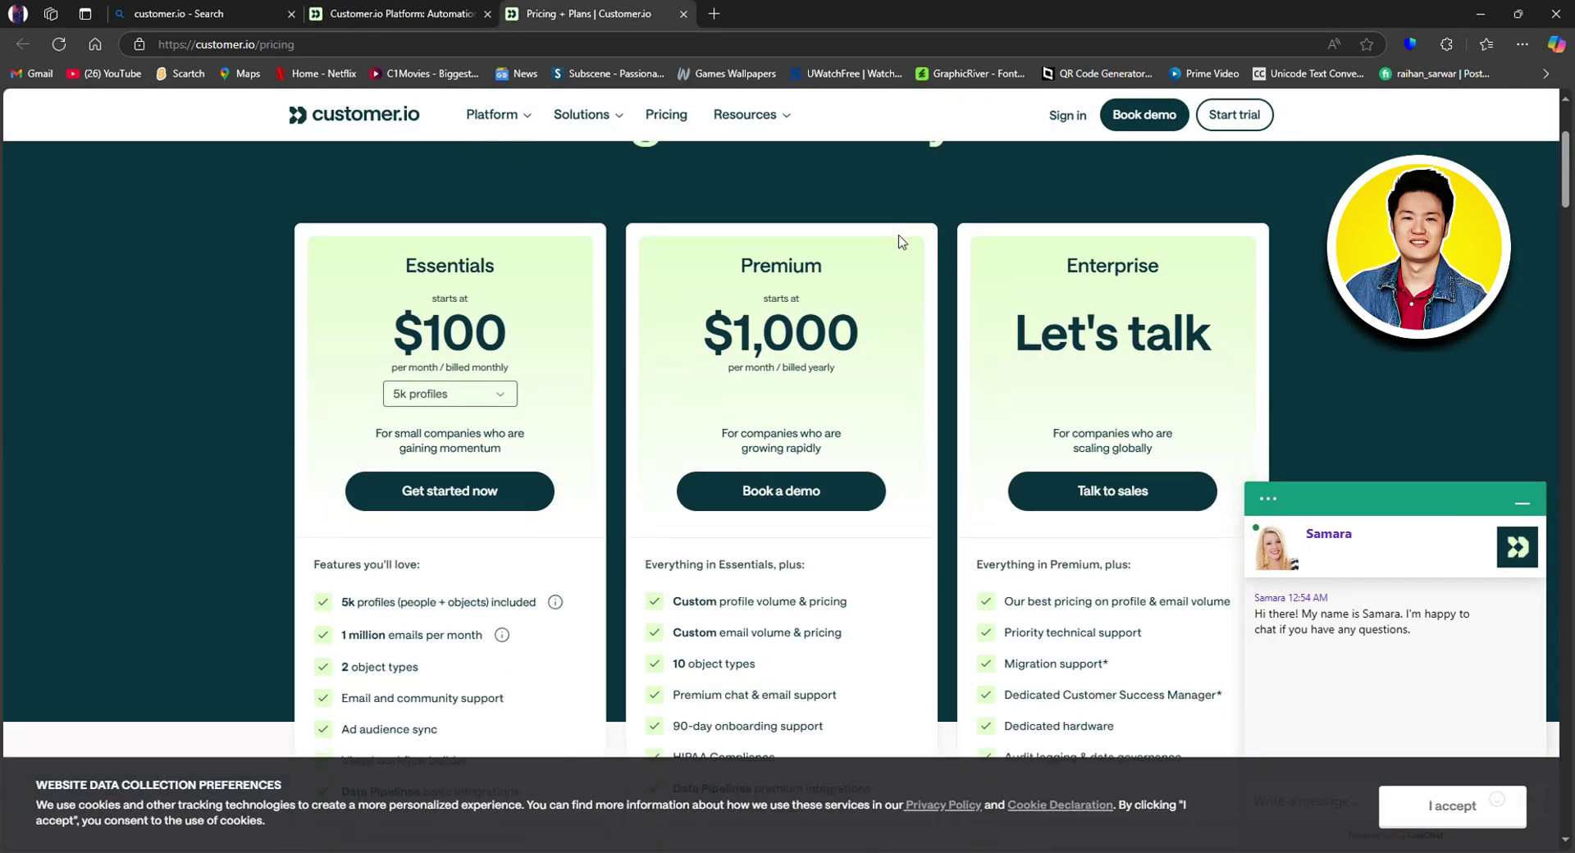
pyautogui.click(1270, 501)
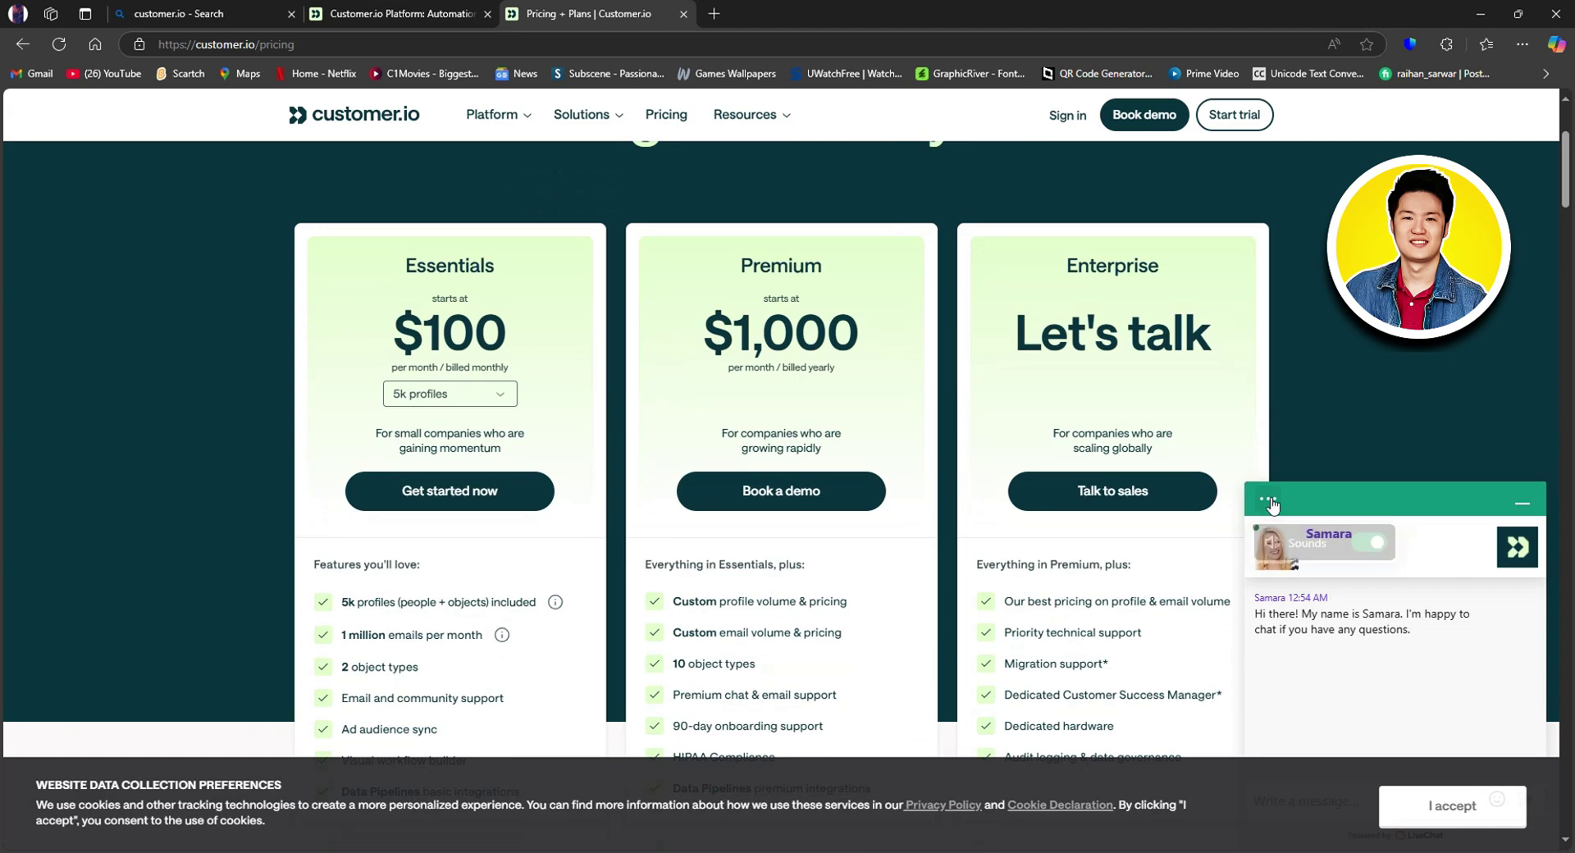
pyautogui.click(1522, 502)
# Step: Scroll through the Essentials, Premium and Enterprise pricing plans
pyautogui.scroll(1, 576, 267)
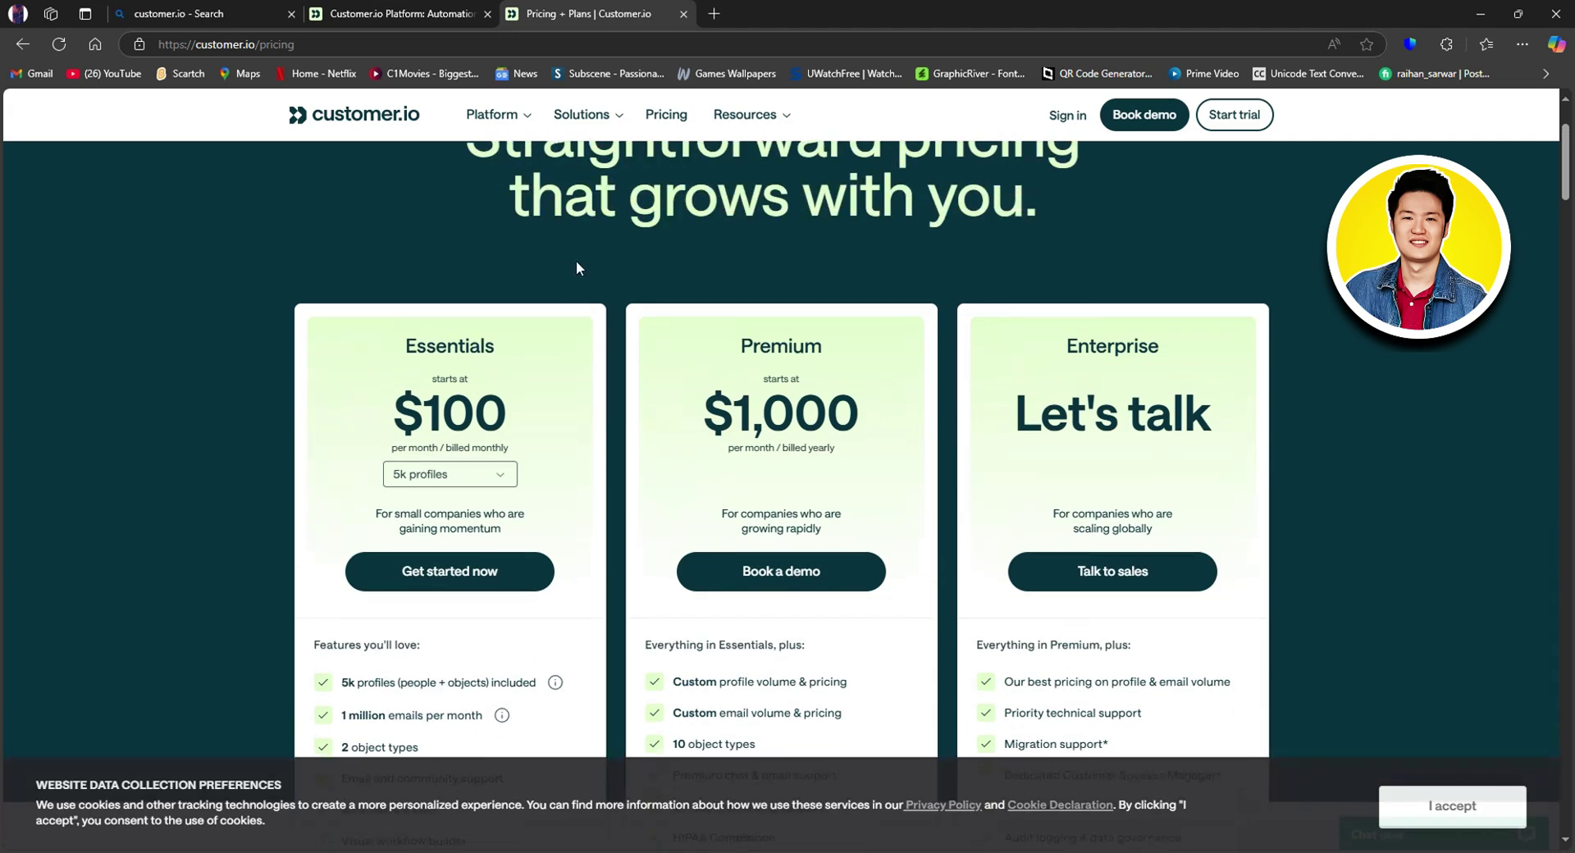
pyautogui.scroll(-1, 626, 302)
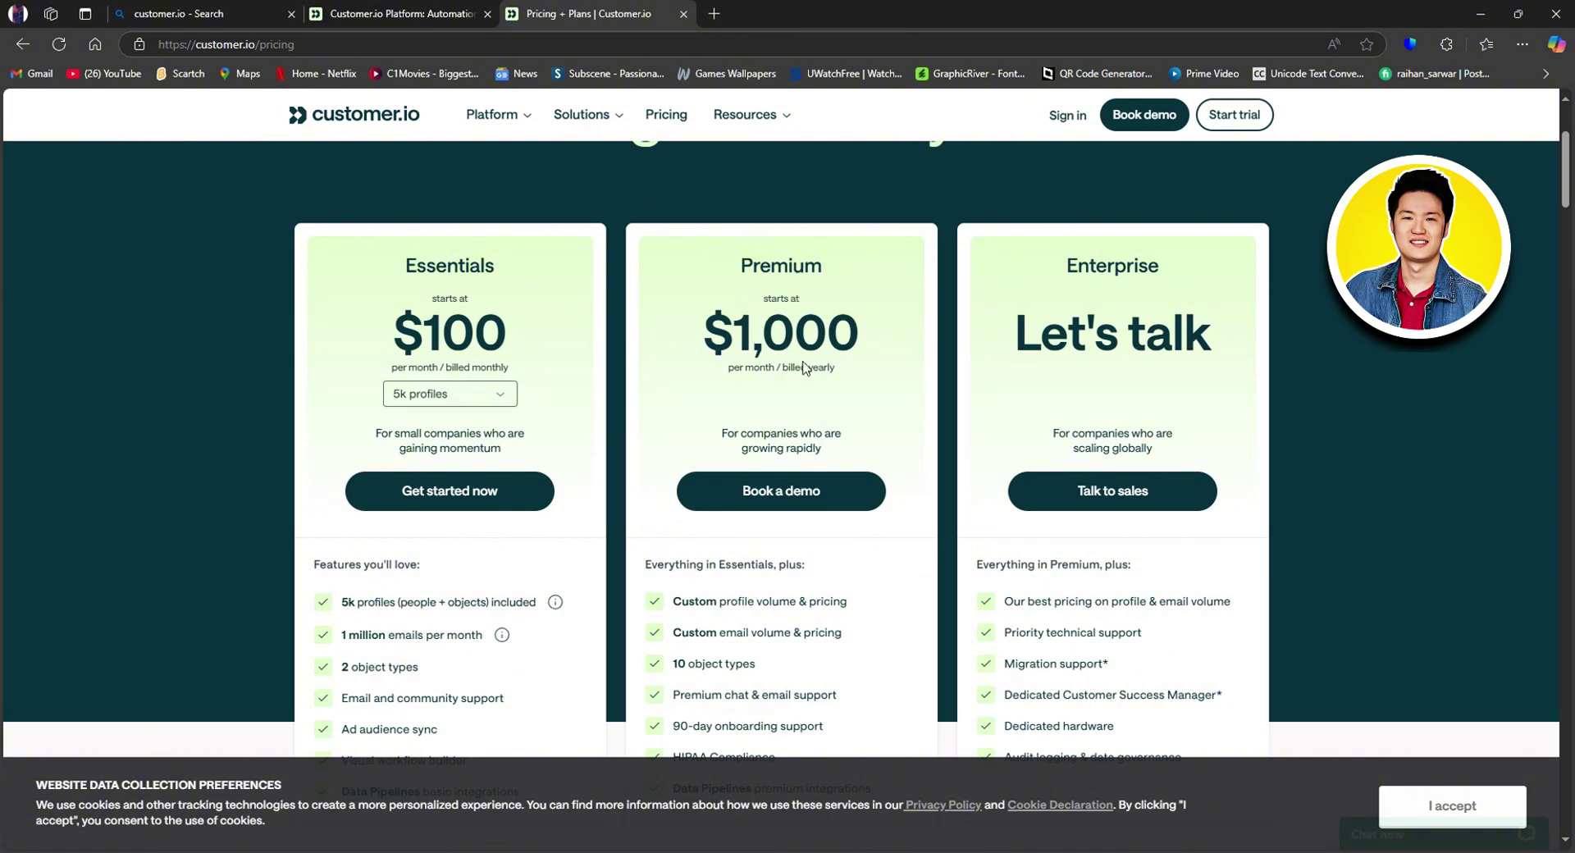
pyautogui.scroll(-3, 1142, 356)
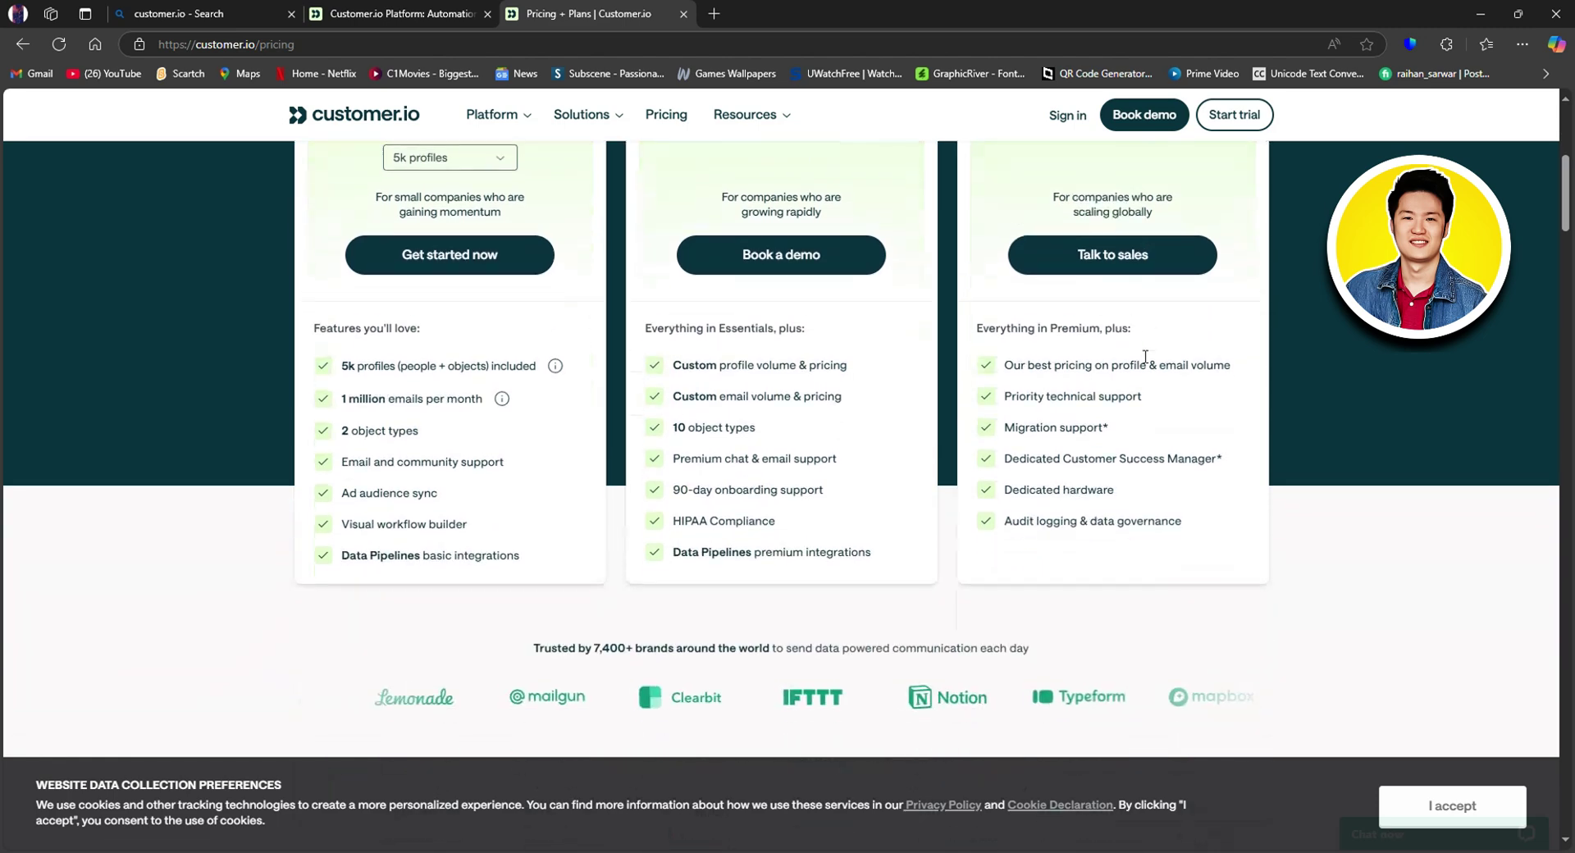
pyautogui.scroll(5, 1146, 353)
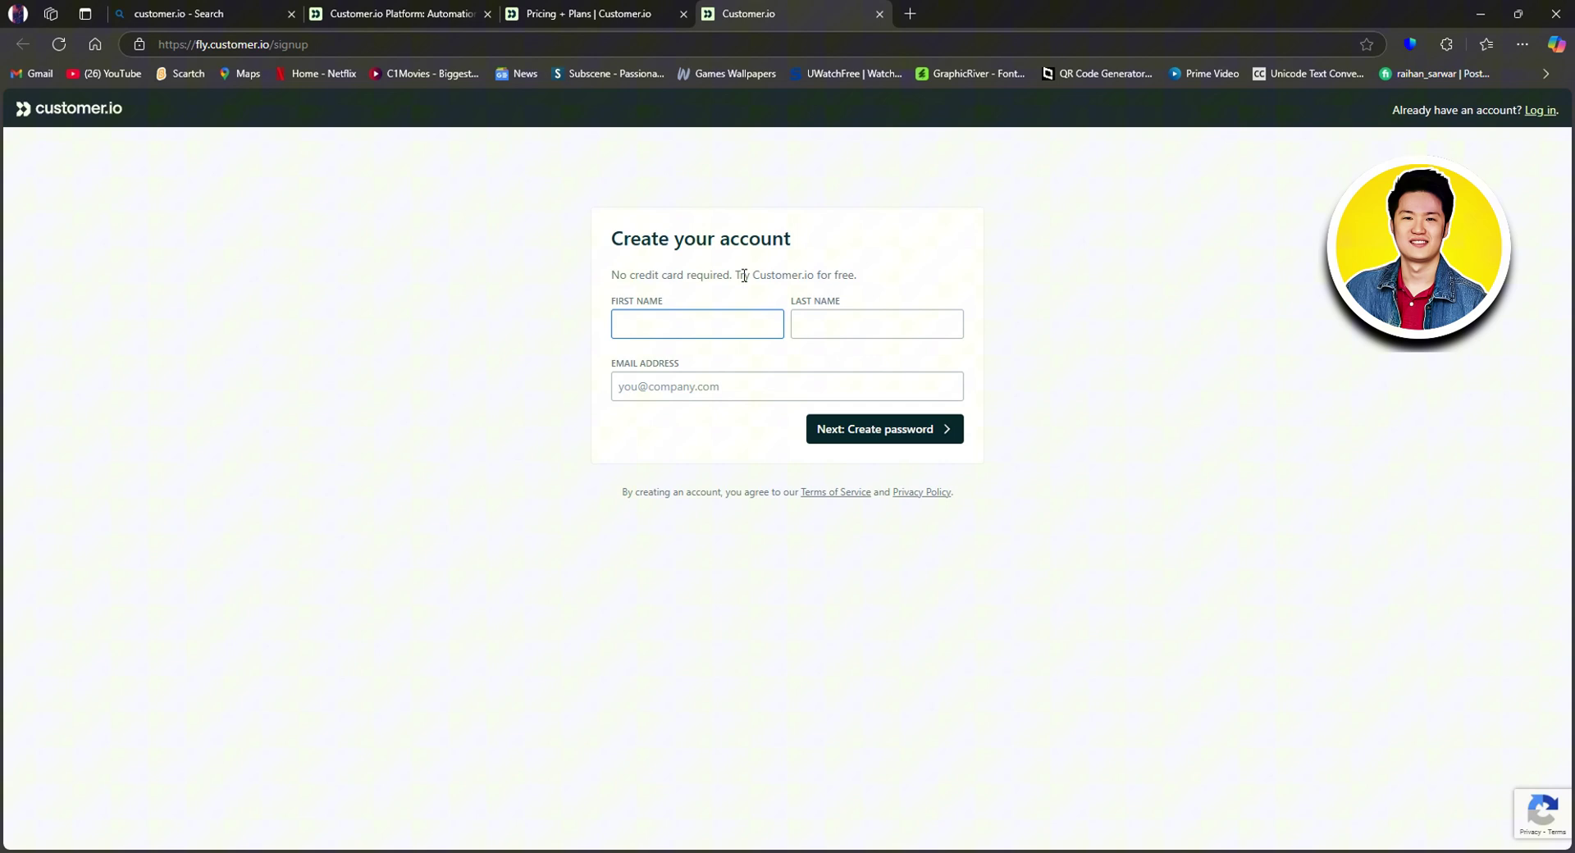
# Step: Autofill the first name, last name and e-mail from saved info, then continue to password creation
pyautogui.click(707, 318)
pyautogui.press('Tab')
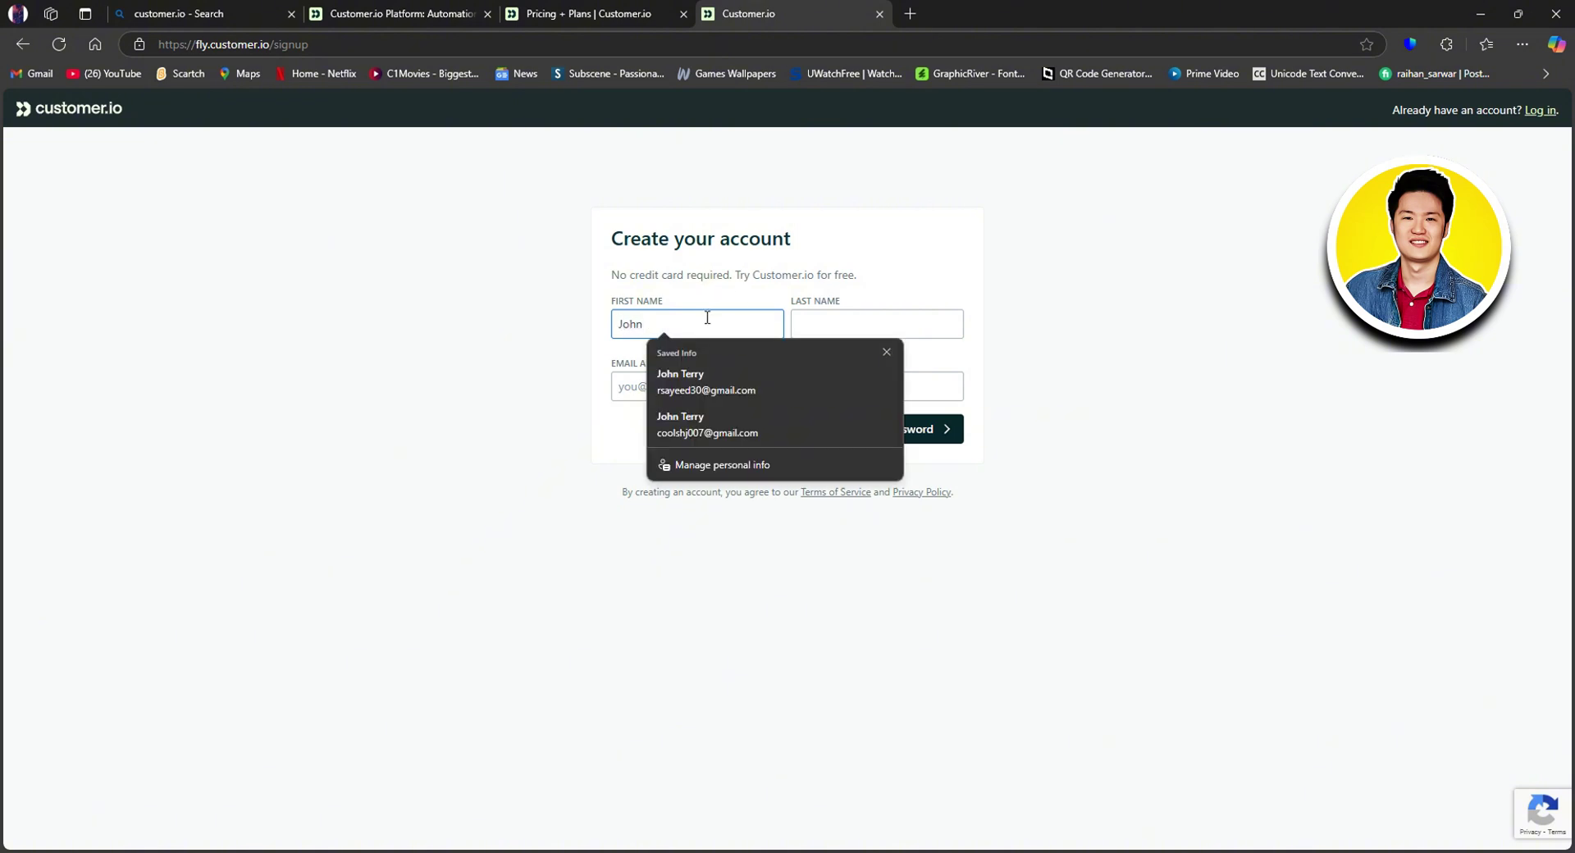
pyautogui.click(714, 373)
pyautogui.doubleClick(621, 365)
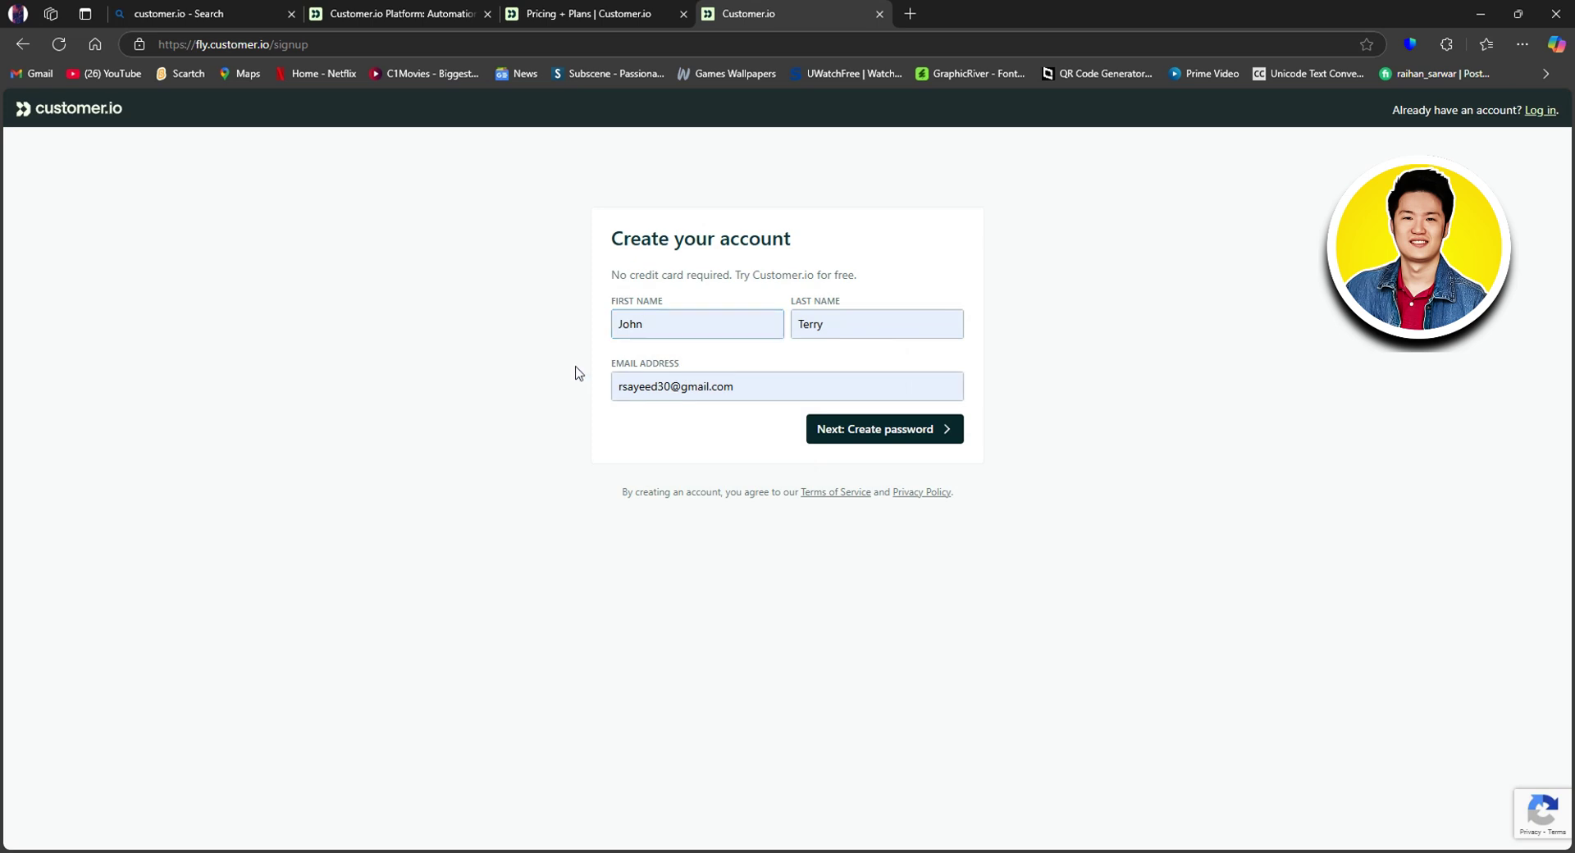
pyautogui.click(683, 379)
pyautogui.doubleClick(698, 391)
pyautogui.click(665, 386)
pyautogui.click(580, 411)
pyautogui.click(881, 430)
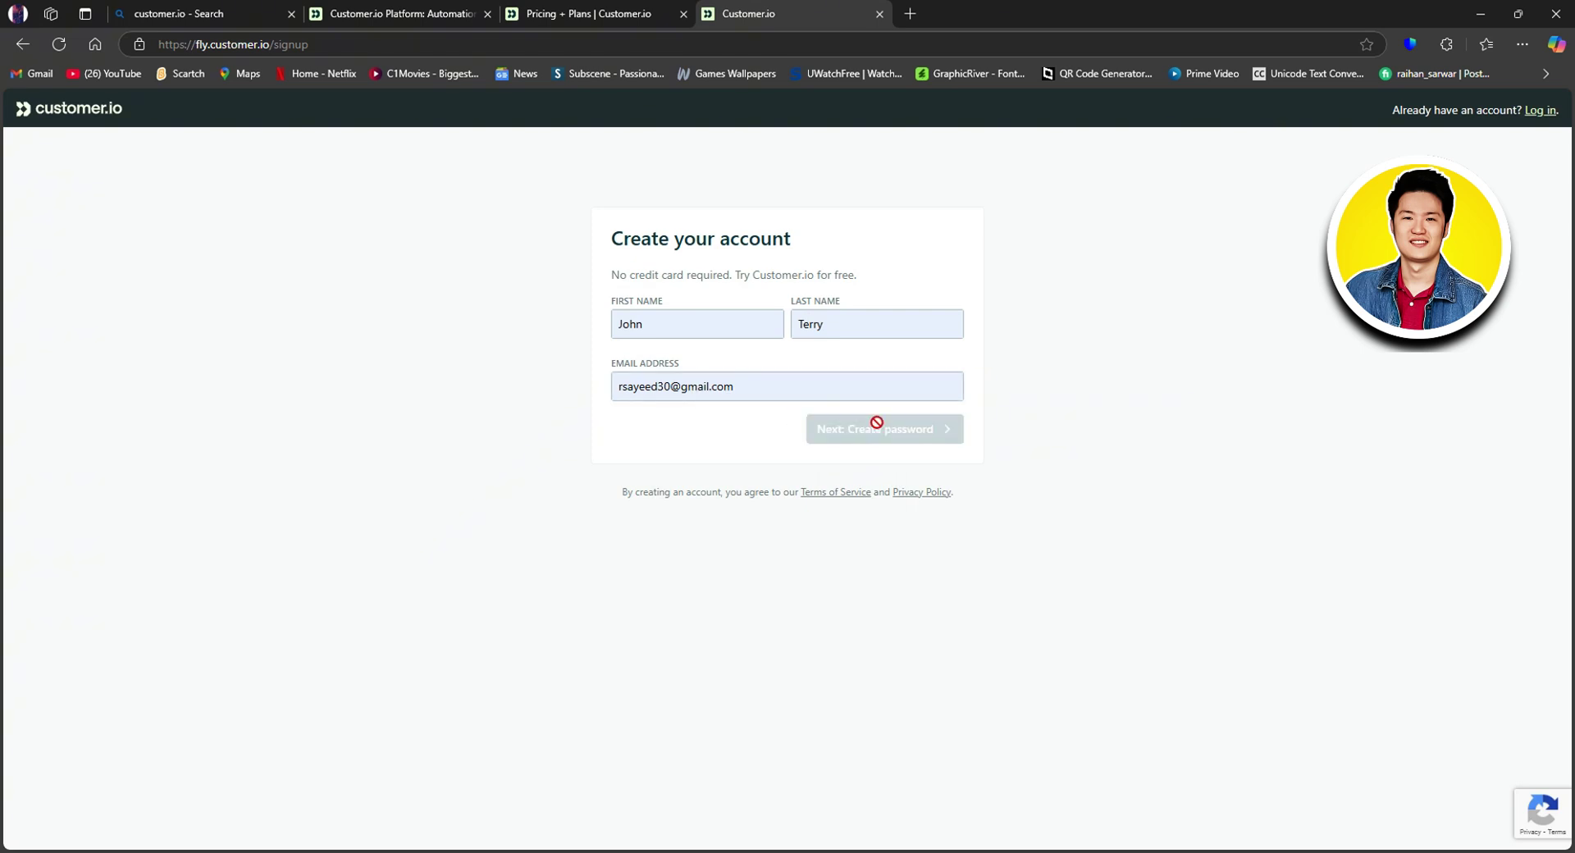
# Step: Enter a 10-character password rated Good and retype it in Password Confirmation until they match
pyautogui.click(677, 325)
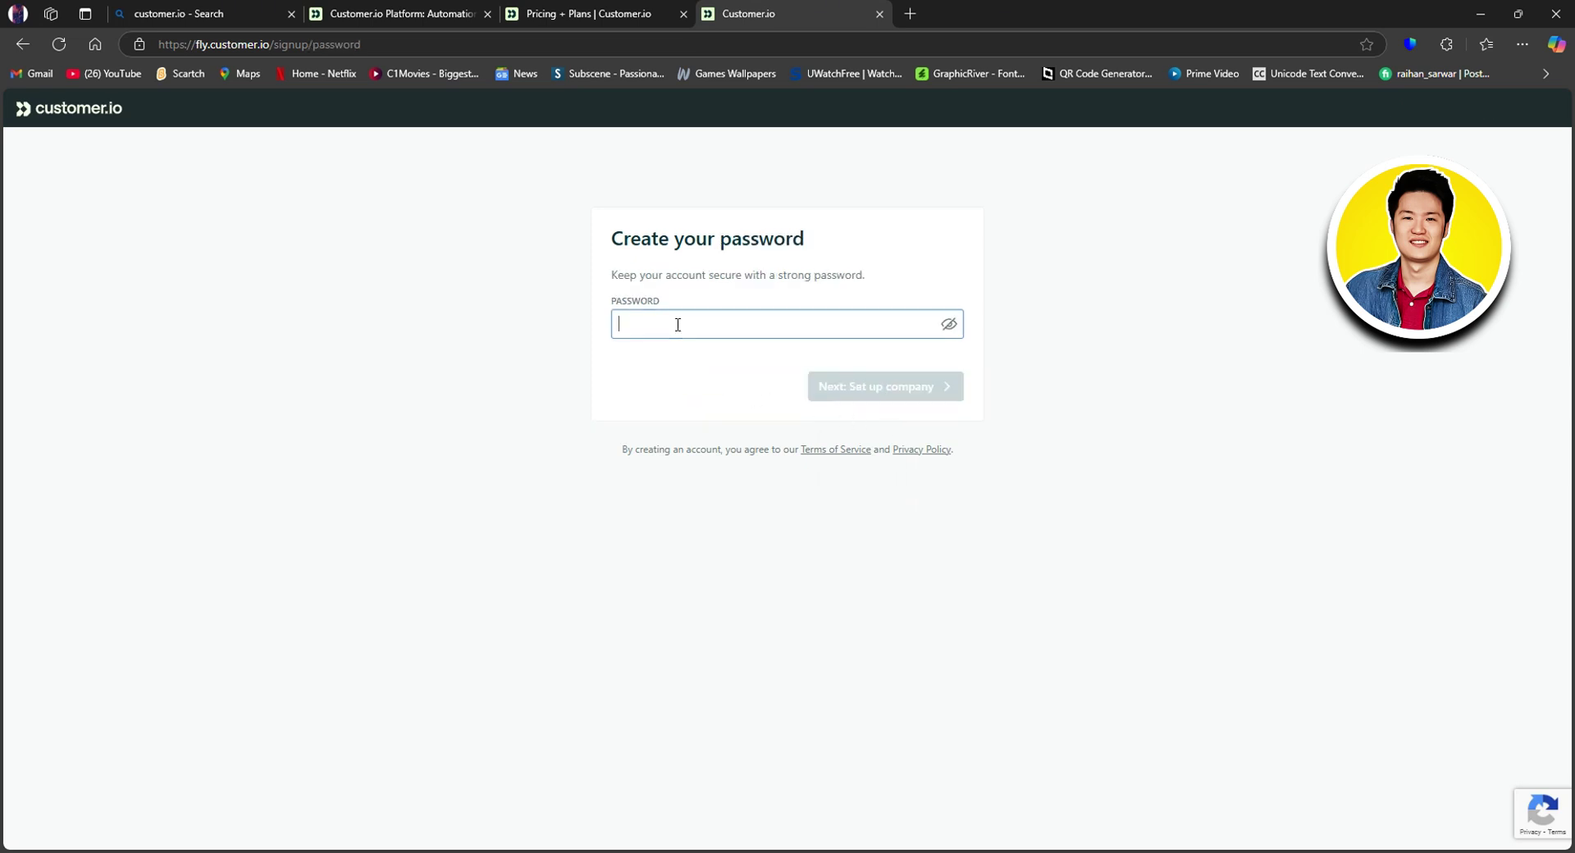
pyautogui.write('abc')
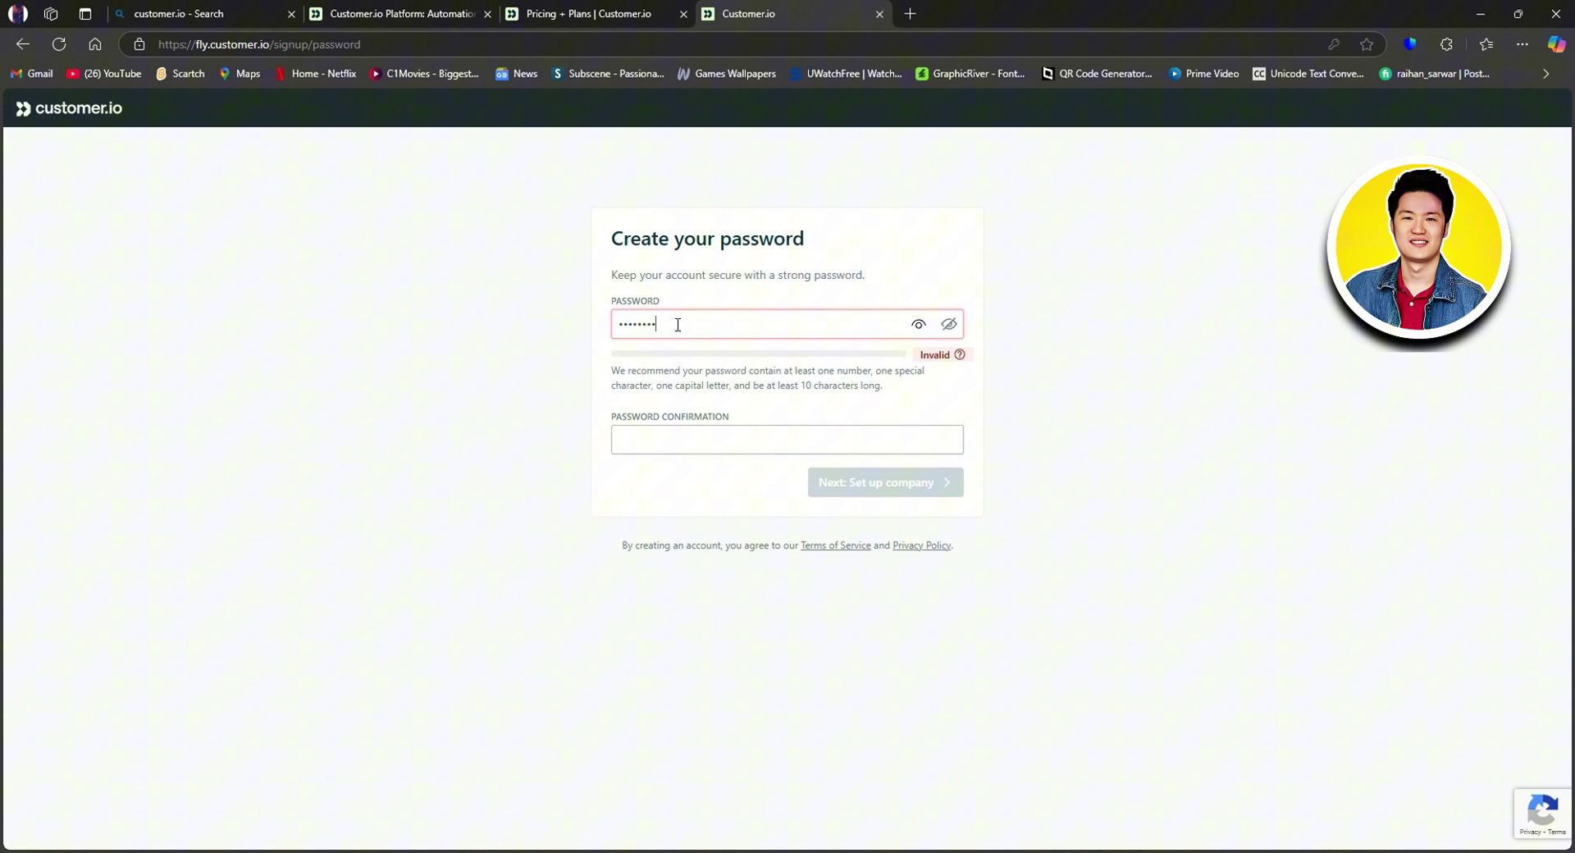
pyautogui.write('1')
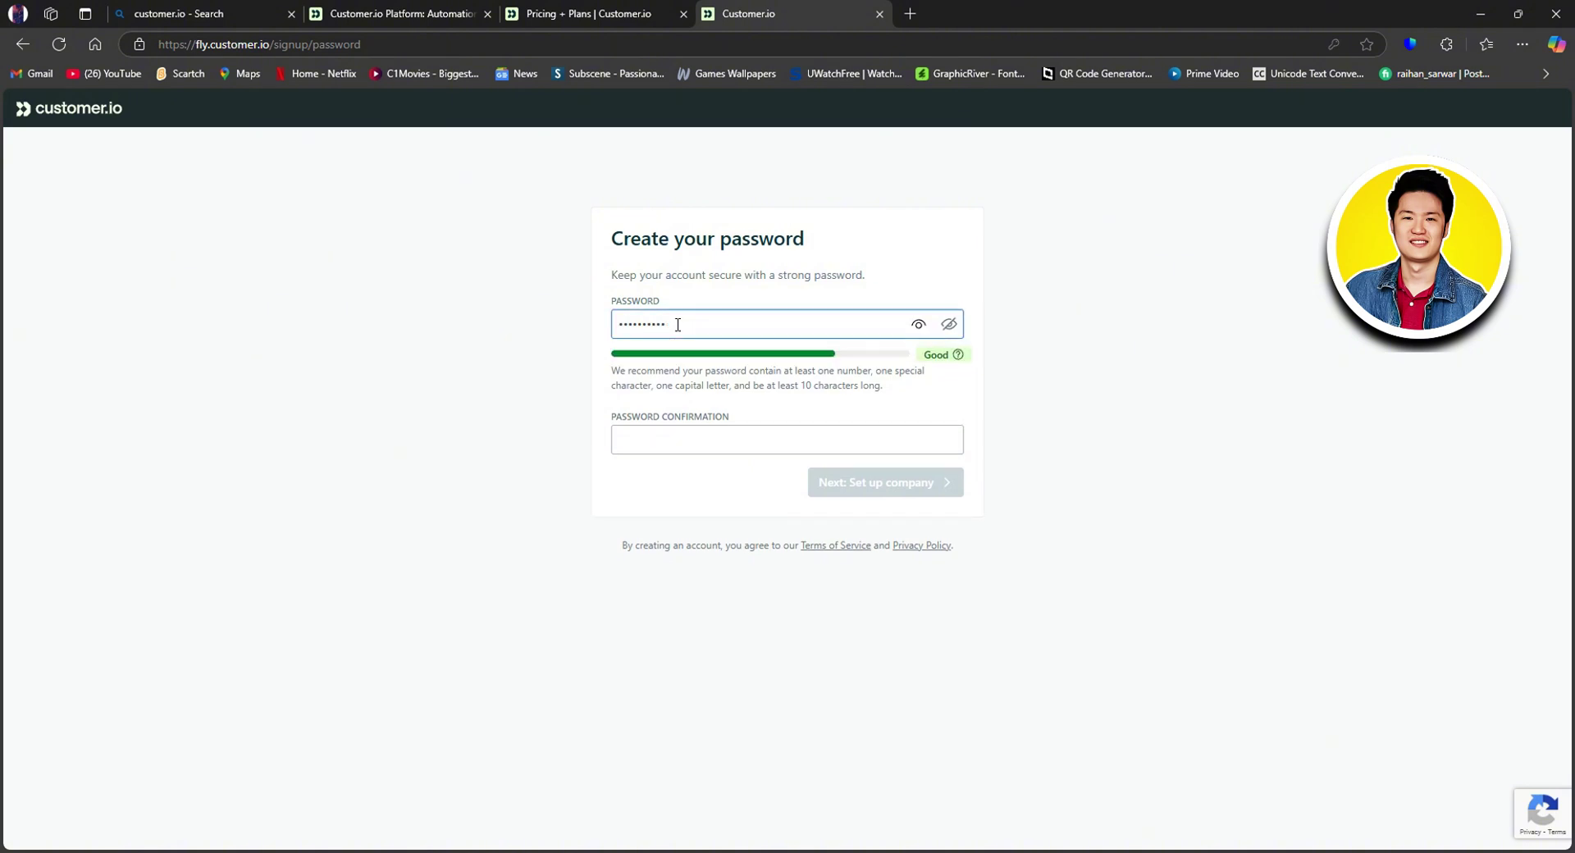
pyautogui.click(656, 440)
pyautogui.write('••')
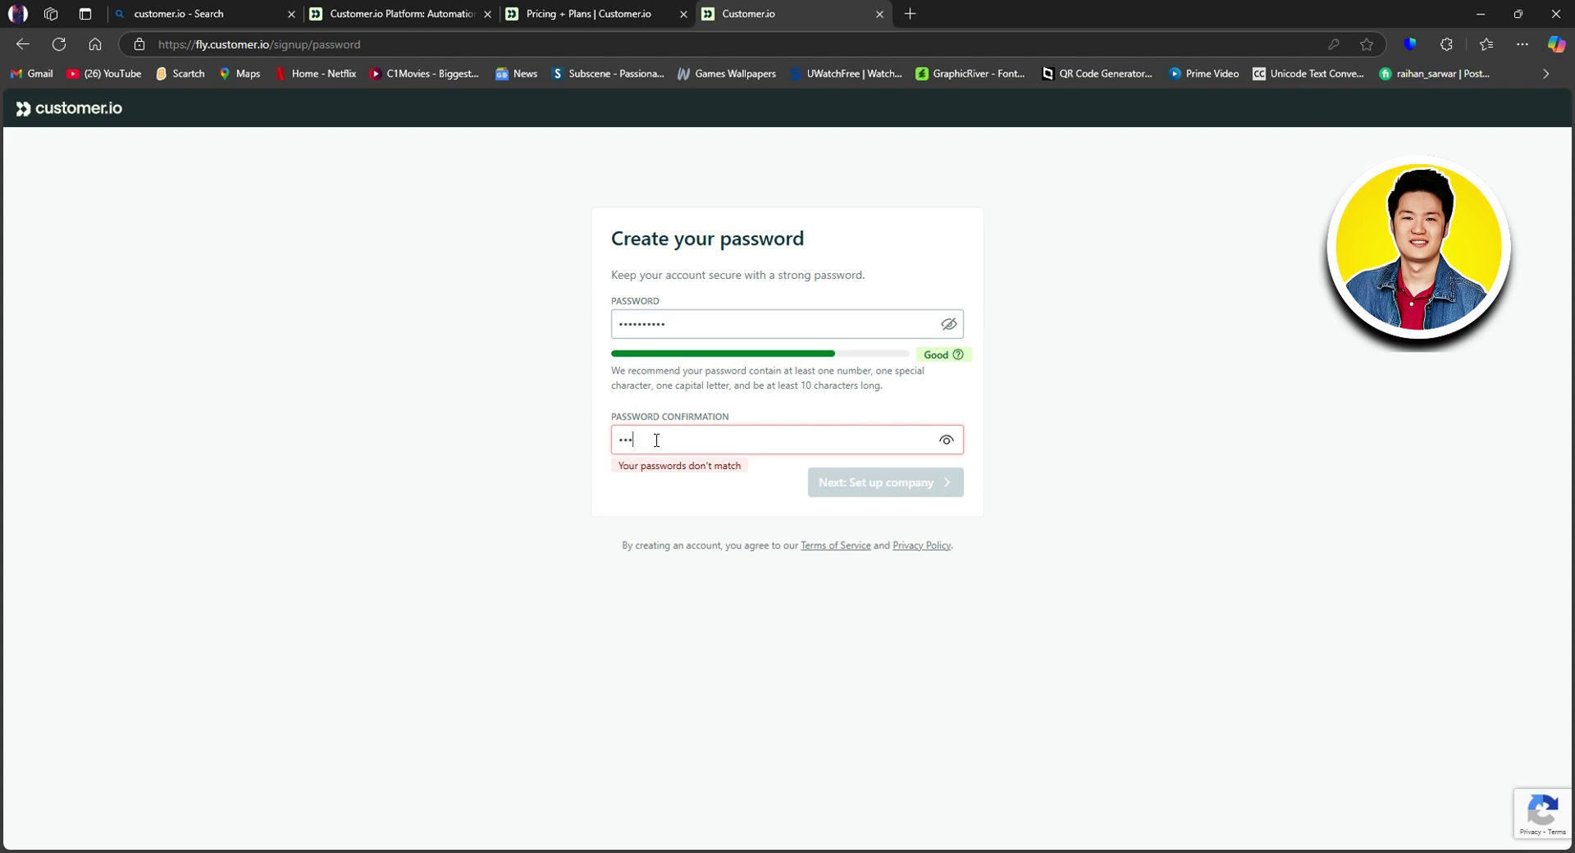
pyautogui.write('•')
pyautogui.press('BackSpace')
pyautogui.press('BackSpace')
pyautogui.press('BackSpace')
pyautogui.write('•')
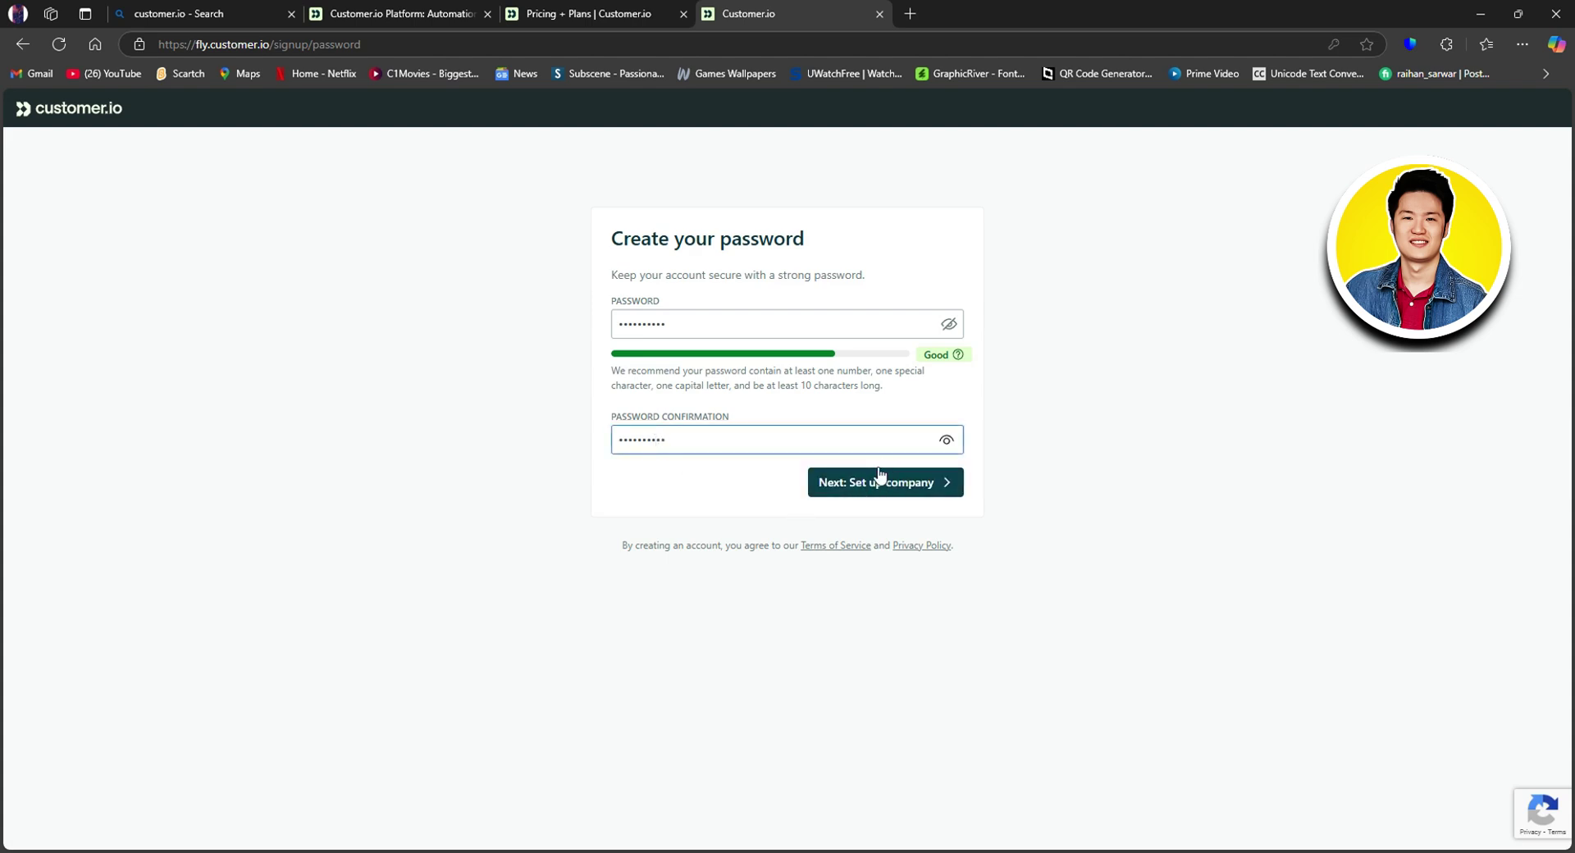
# Step: Decline saving the password, then autofill the company name and work phone
pyautogui.click(884, 482)
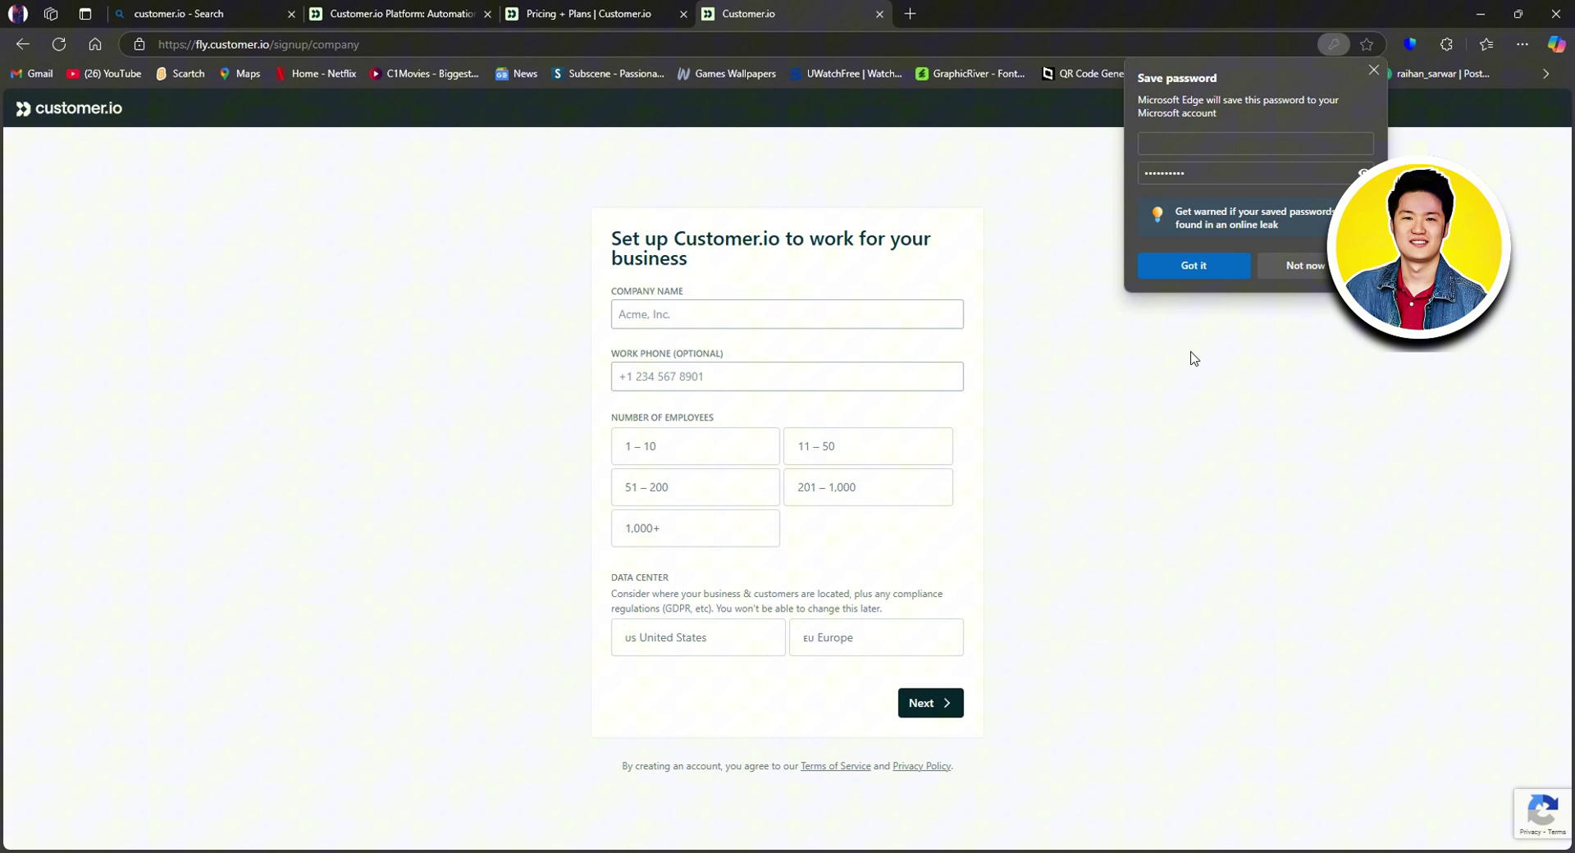
pyautogui.click(1308, 265)
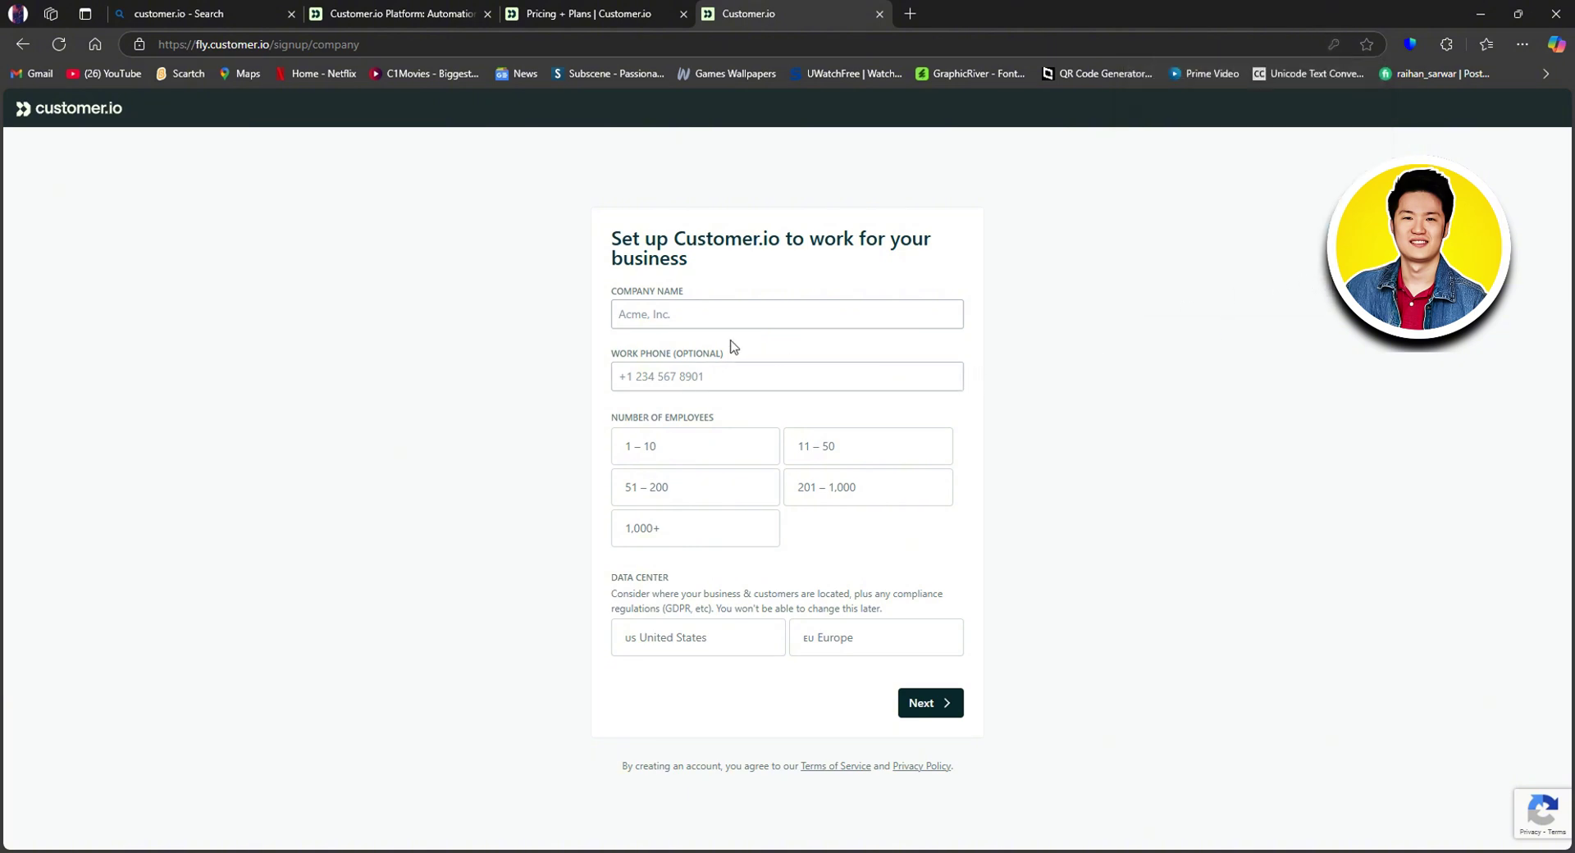
pyautogui.click(692, 307)
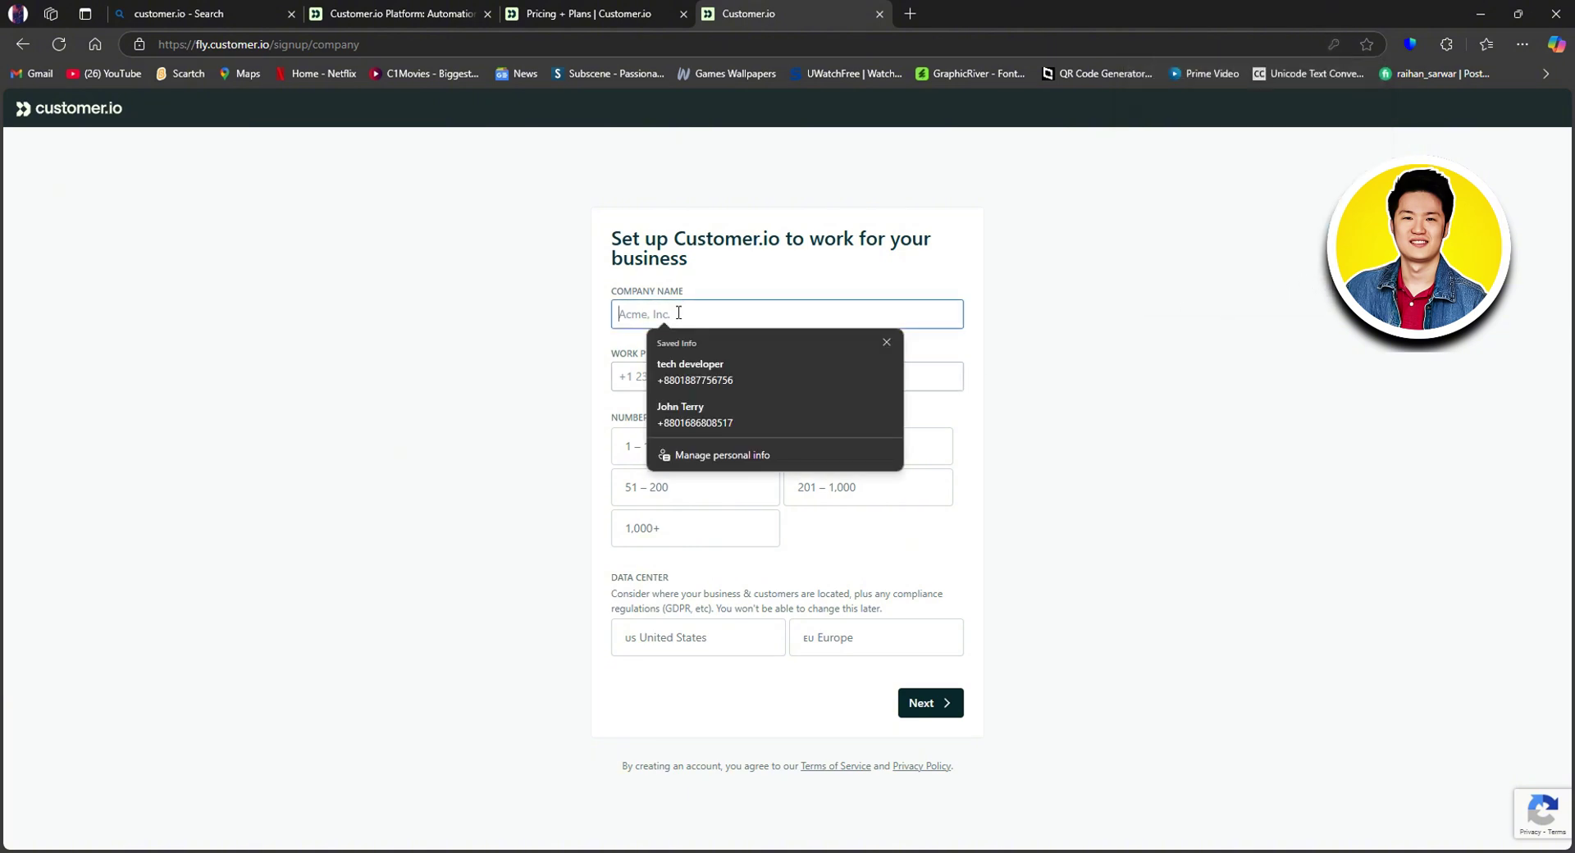
pyautogui.click(714, 366)
pyautogui.click(715, 370)
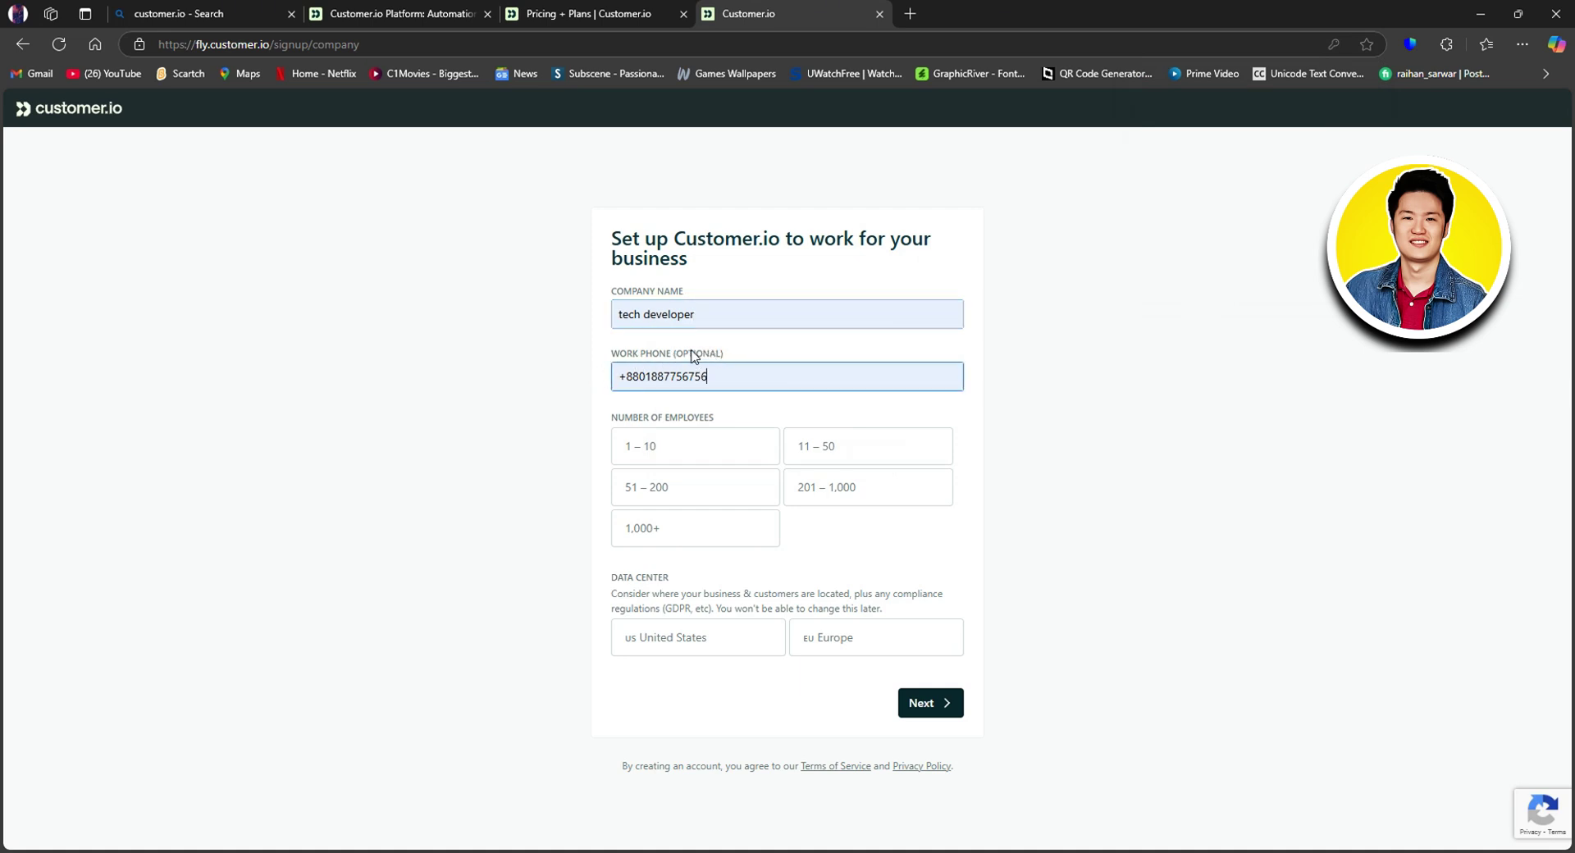
pyautogui.click(992, 379)
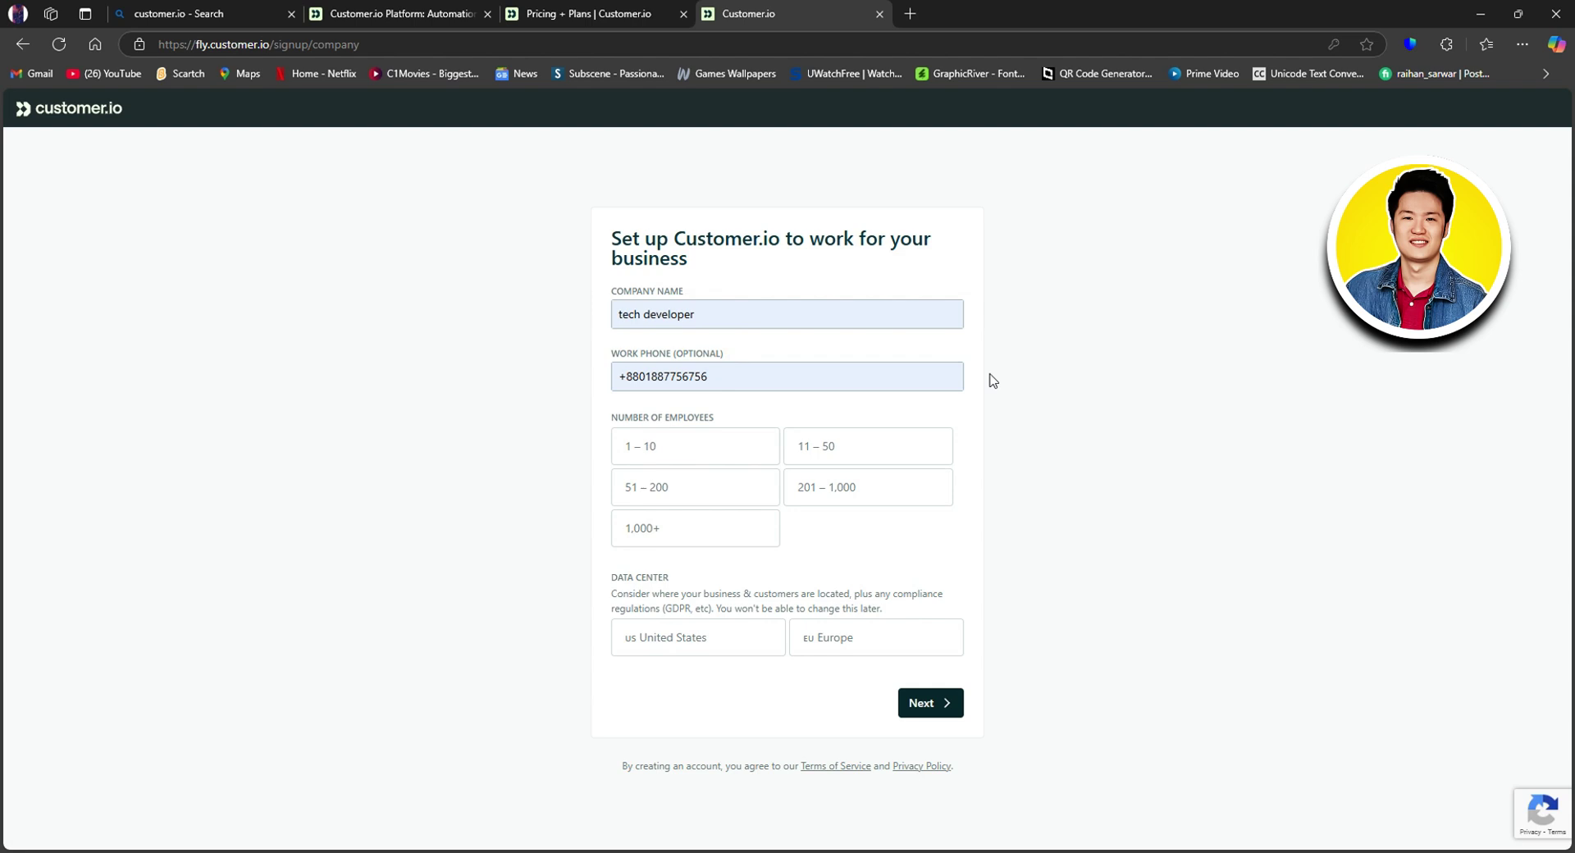
# Step: Select 1 – 10 employees and the United States data center, then submit
pyautogui.click(697, 450)
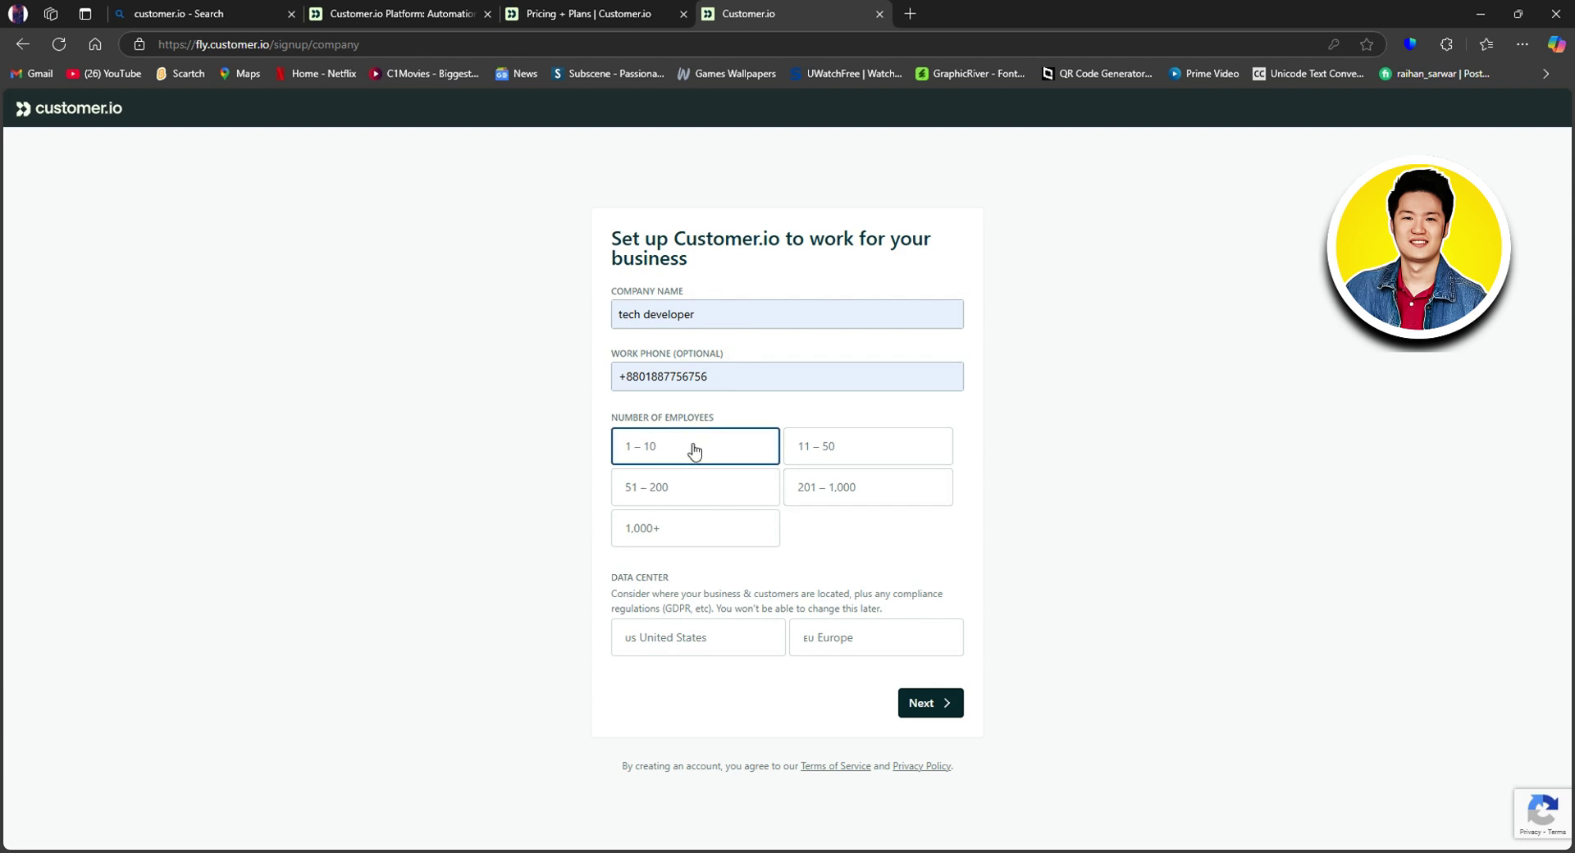
pyautogui.click(825, 455)
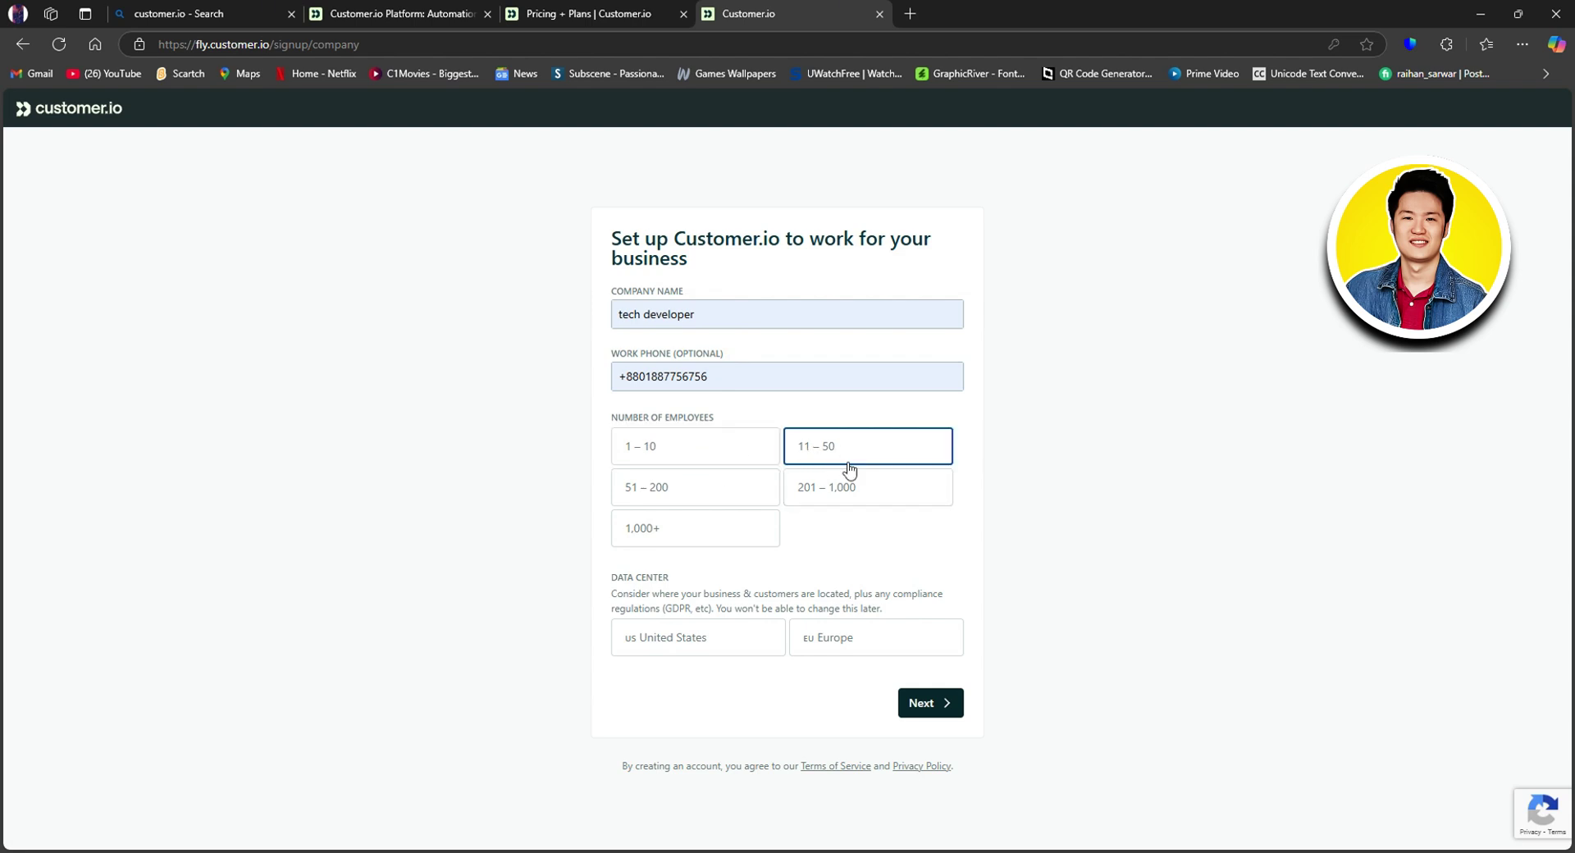
pyautogui.click(709, 451)
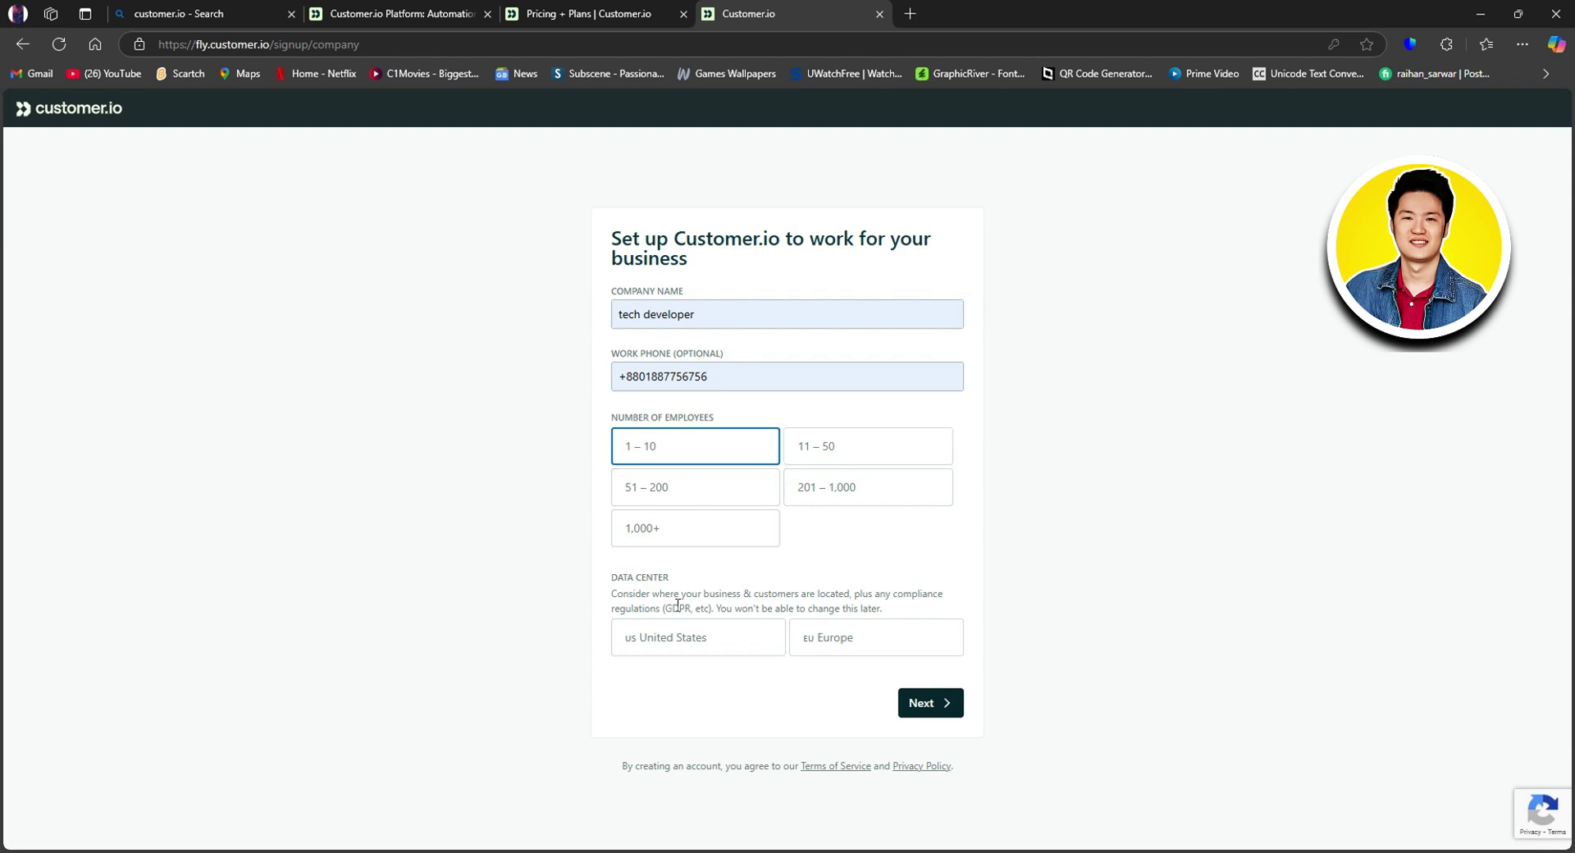
pyautogui.click(721, 644)
pyautogui.click(938, 700)
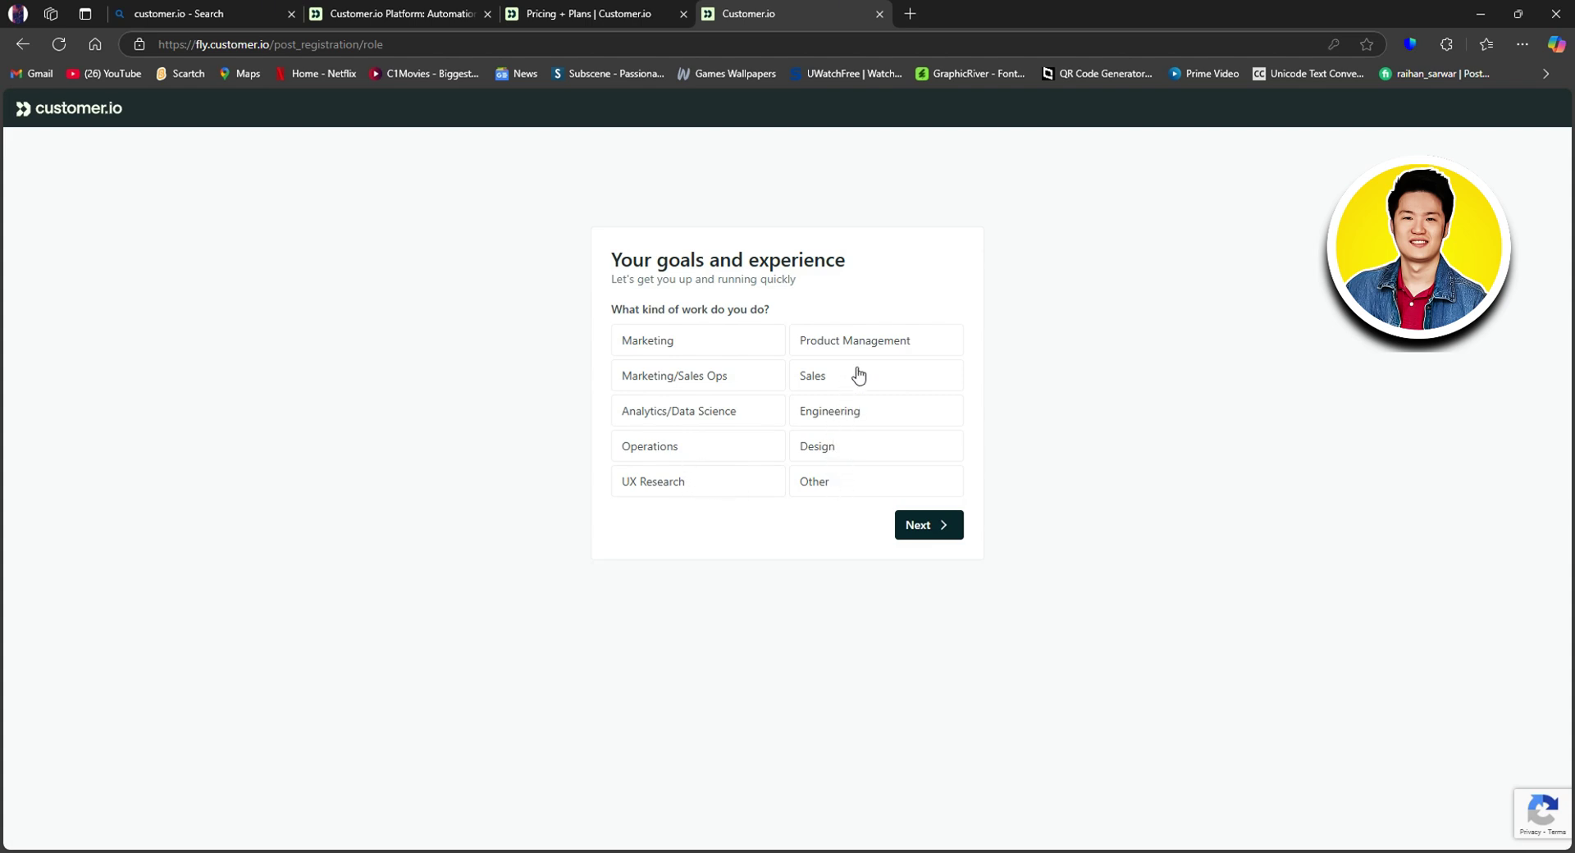
# Step: Choose Design as your work and Send transactional messages as the main goal
pyautogui.click(838, 454)
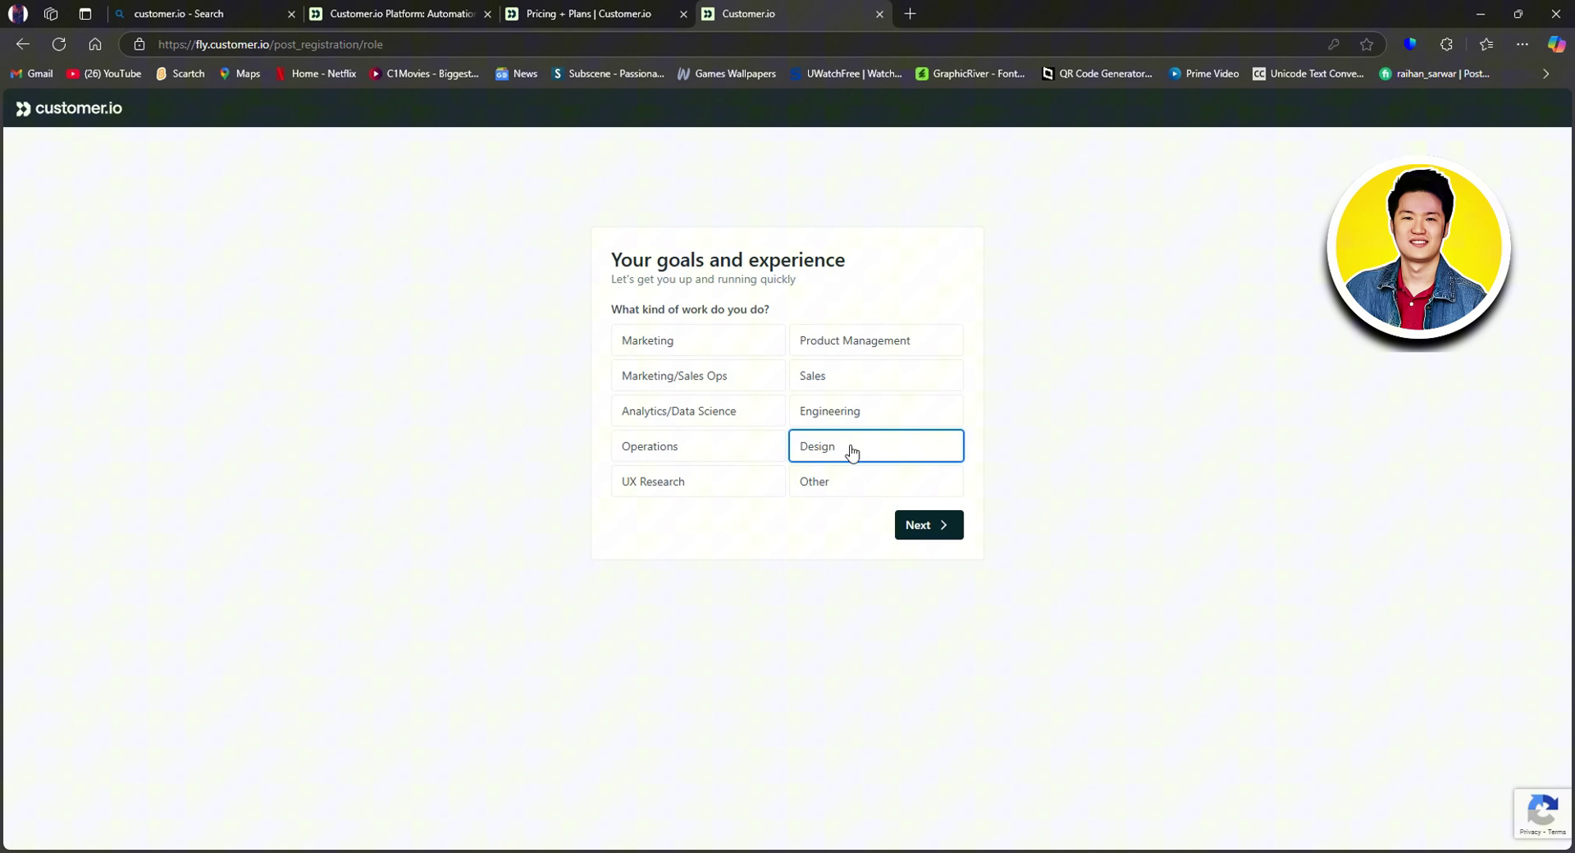
pyautogui.click(925, 525)
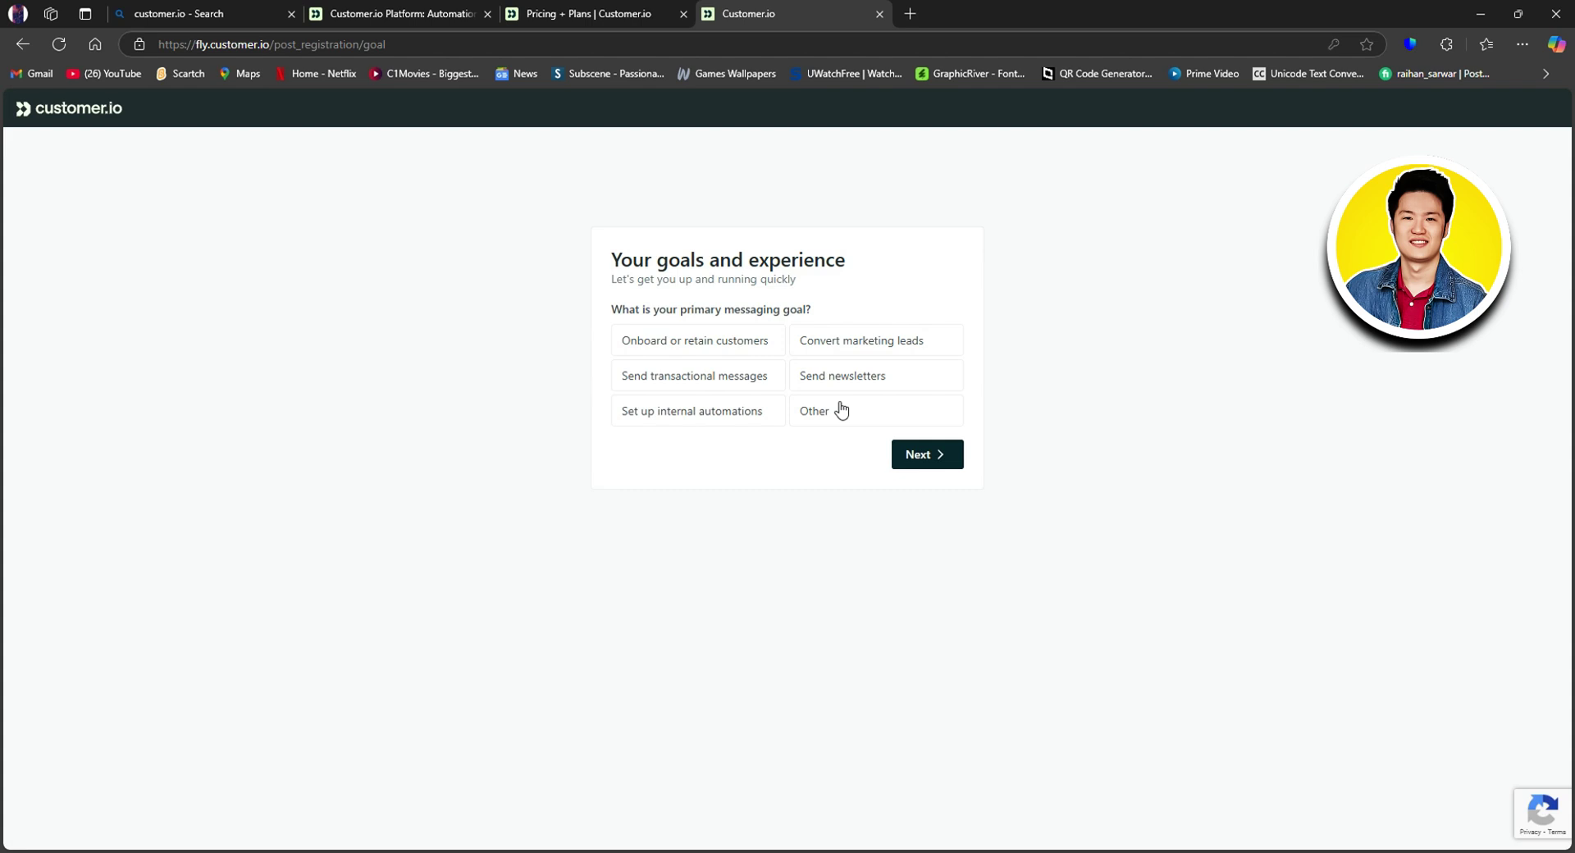
pyautogui.click(730, 380)
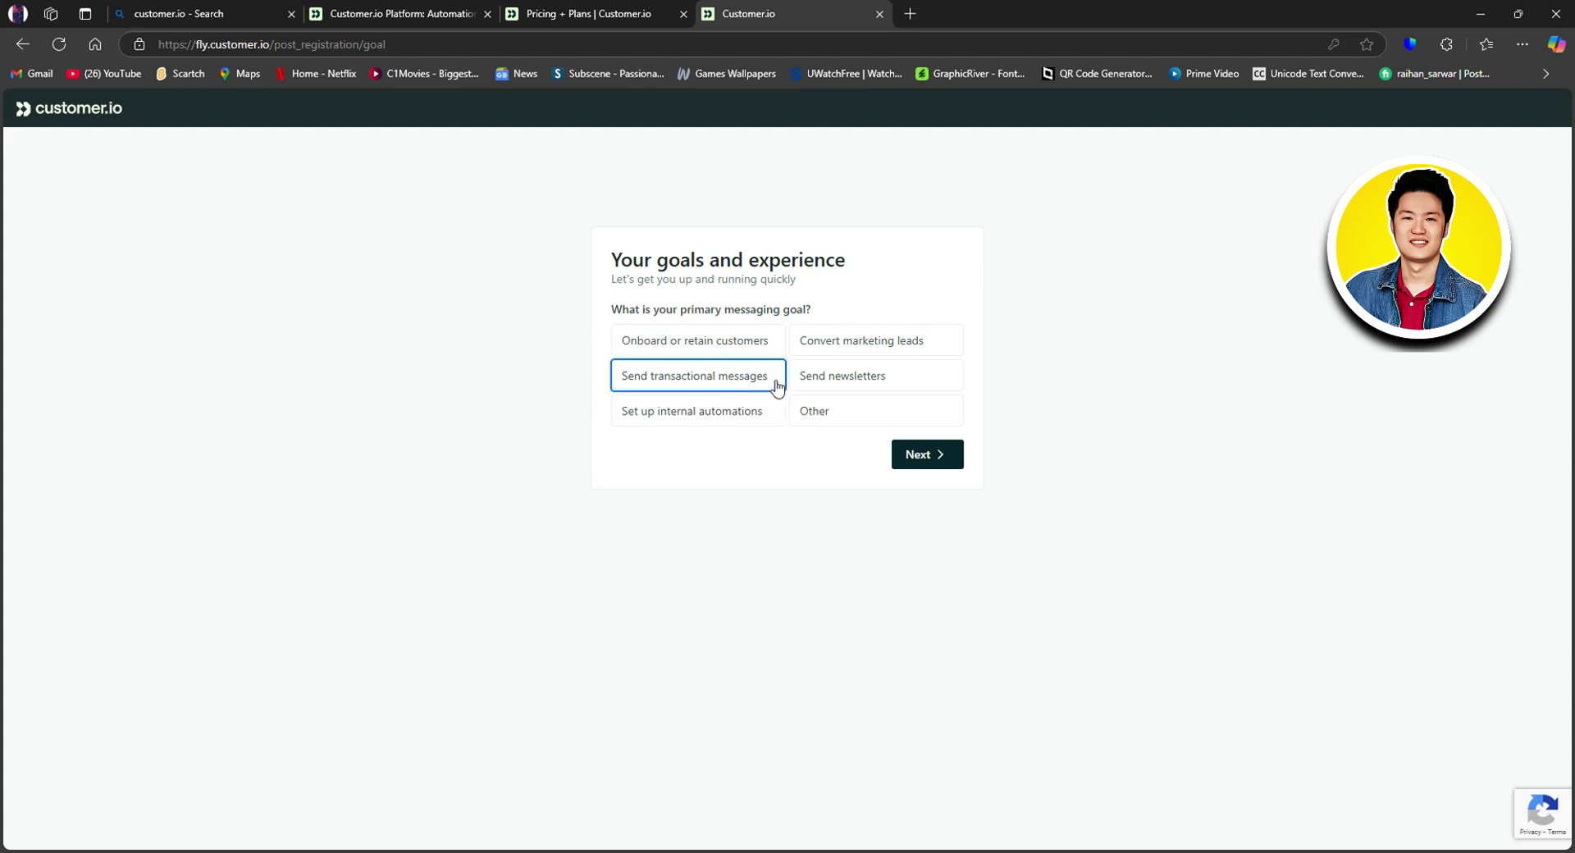
# Step: Select Slack and Email as the channels in use
pyautogui.click(938, 457)
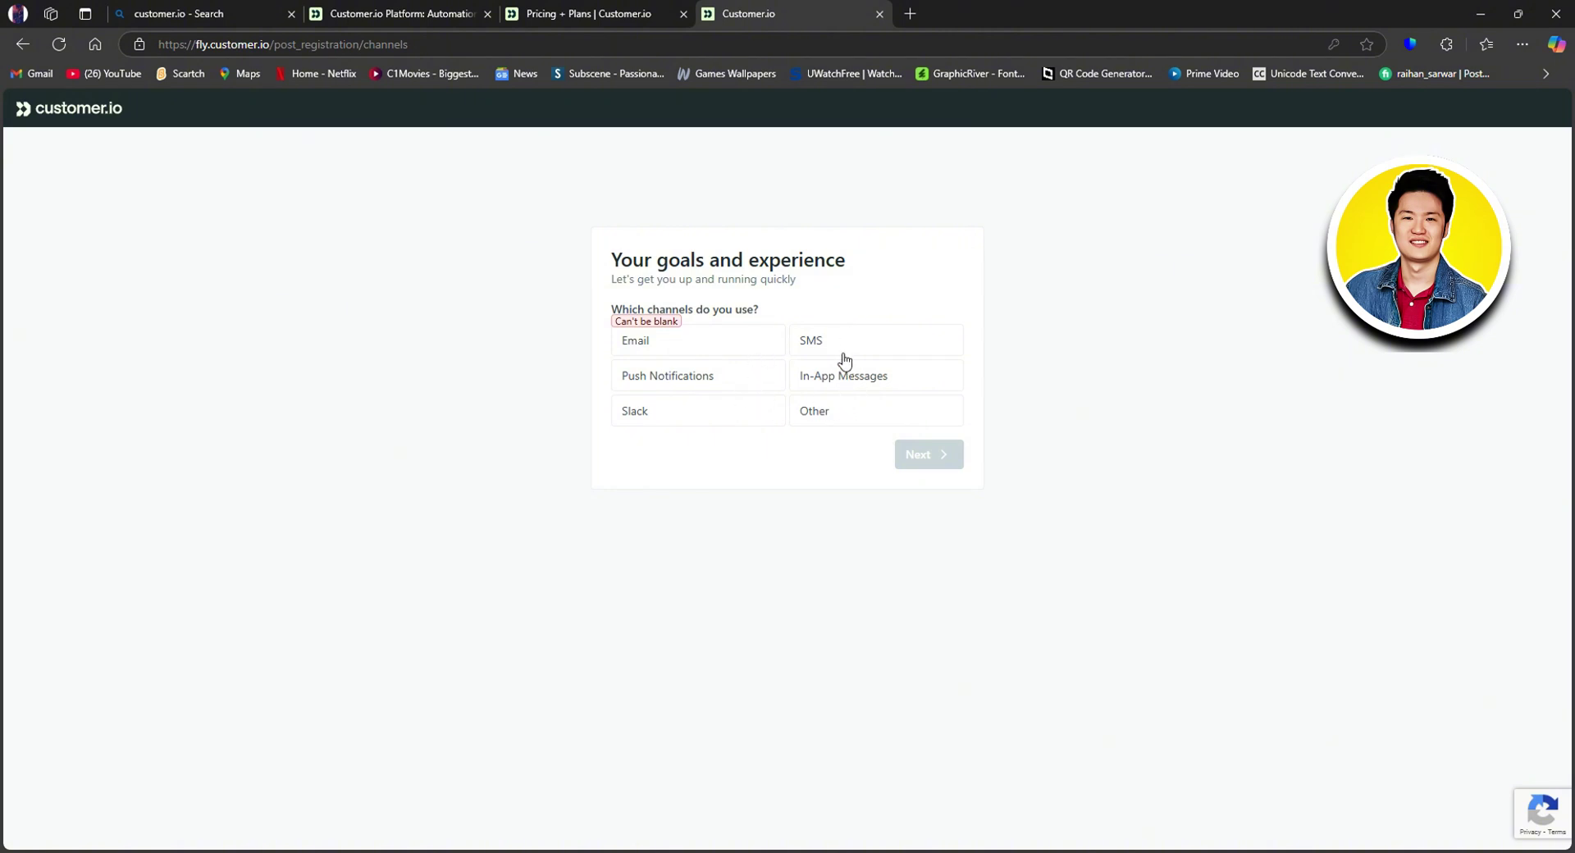
pyautogui.click(729, 410)
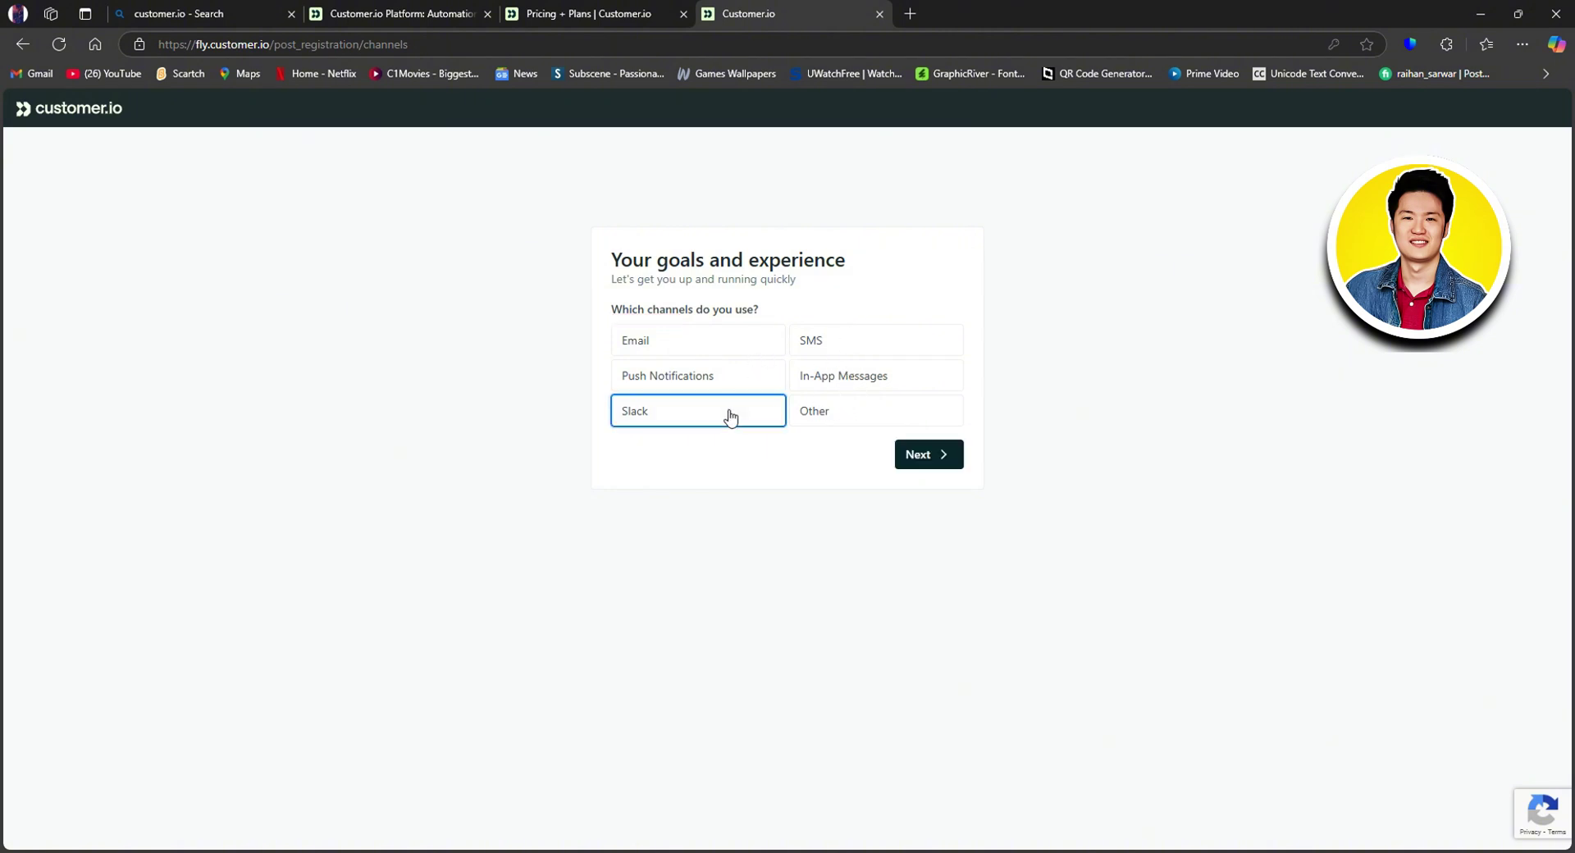
pyautogui.click(698, 351)
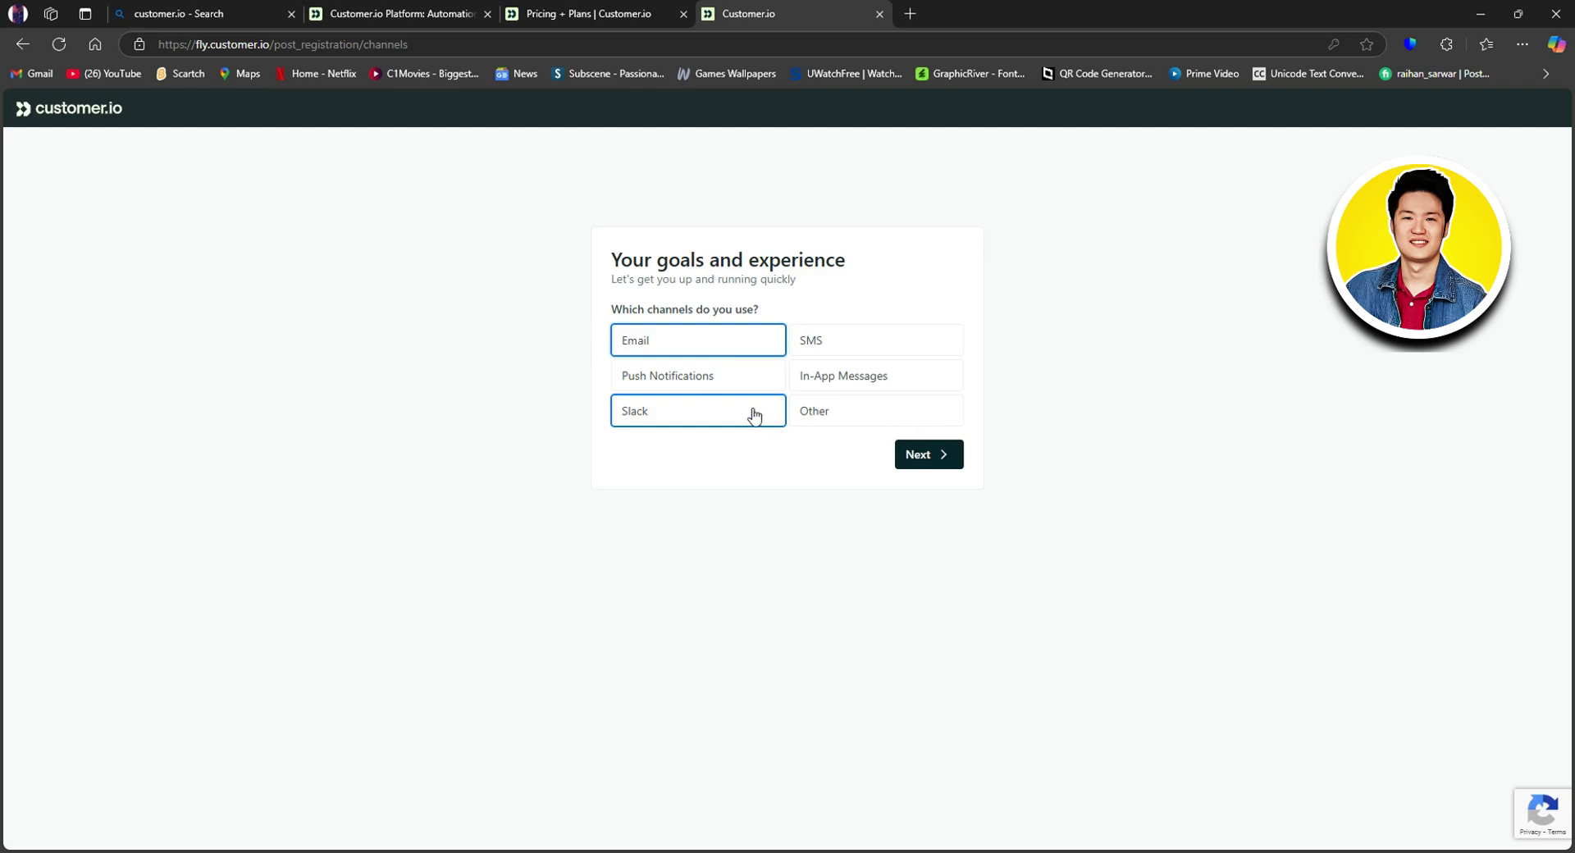
pyautogui.click(935, 455)
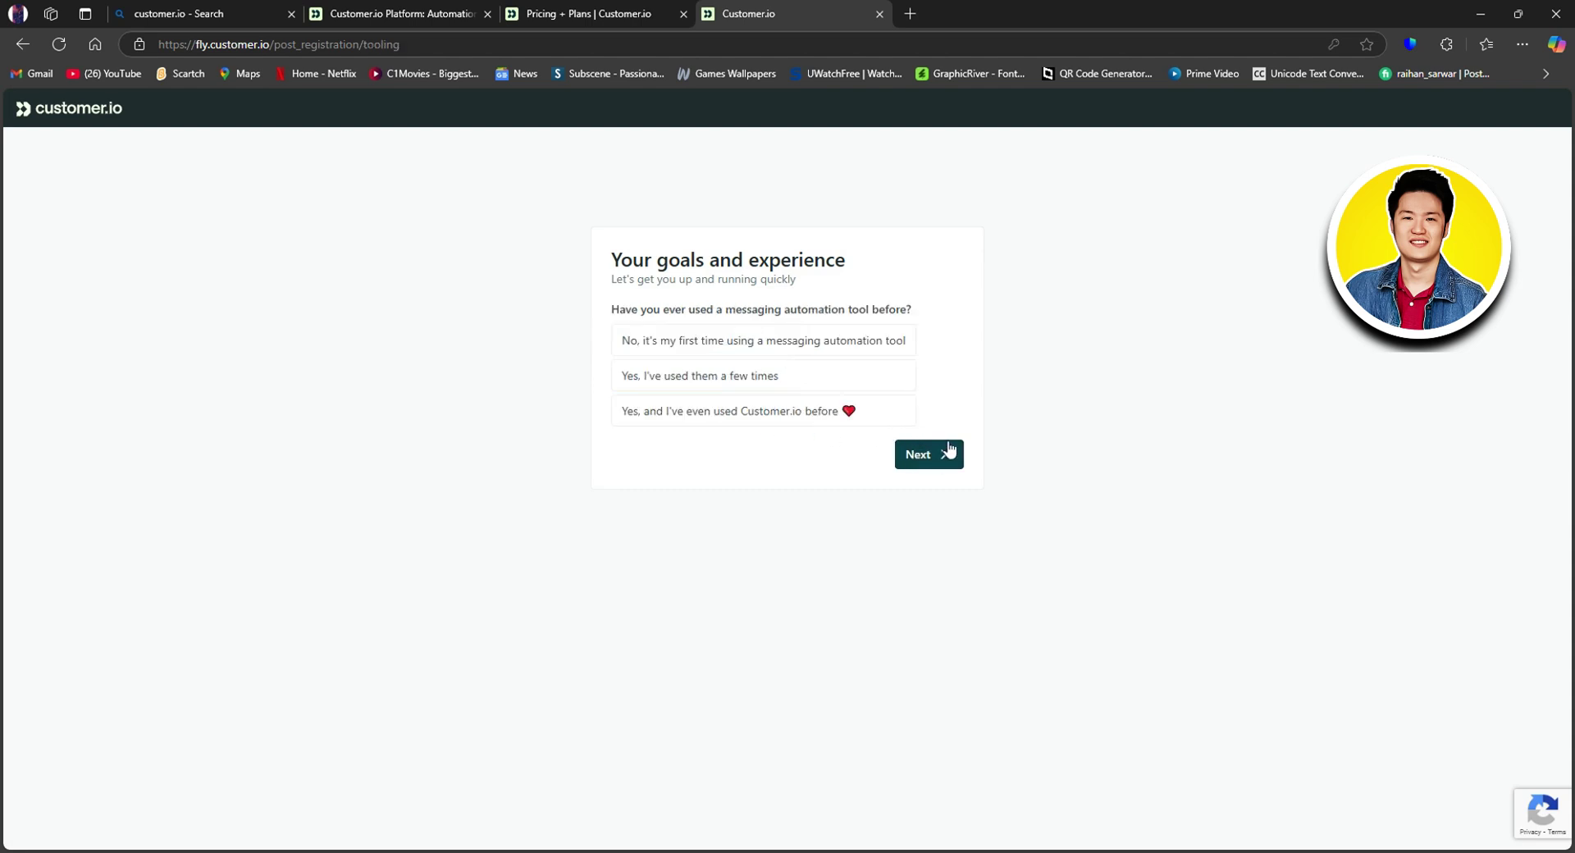
# Step: Answer first-time automation use and confident data setup, then go to the account
pyautogui.click(782, 350)
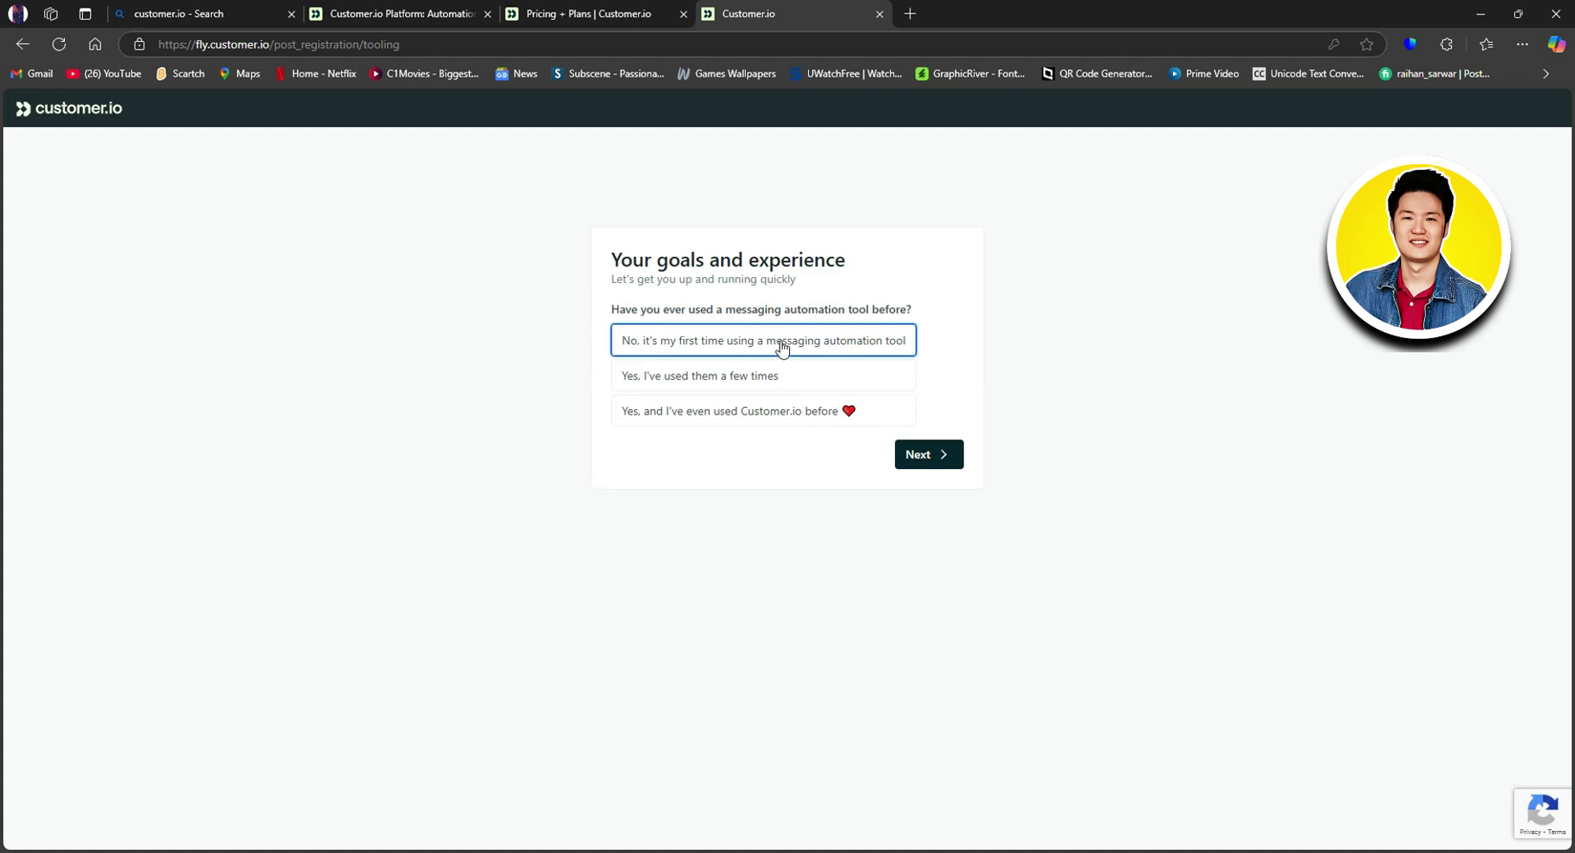
pyautogui.click(940, 462)
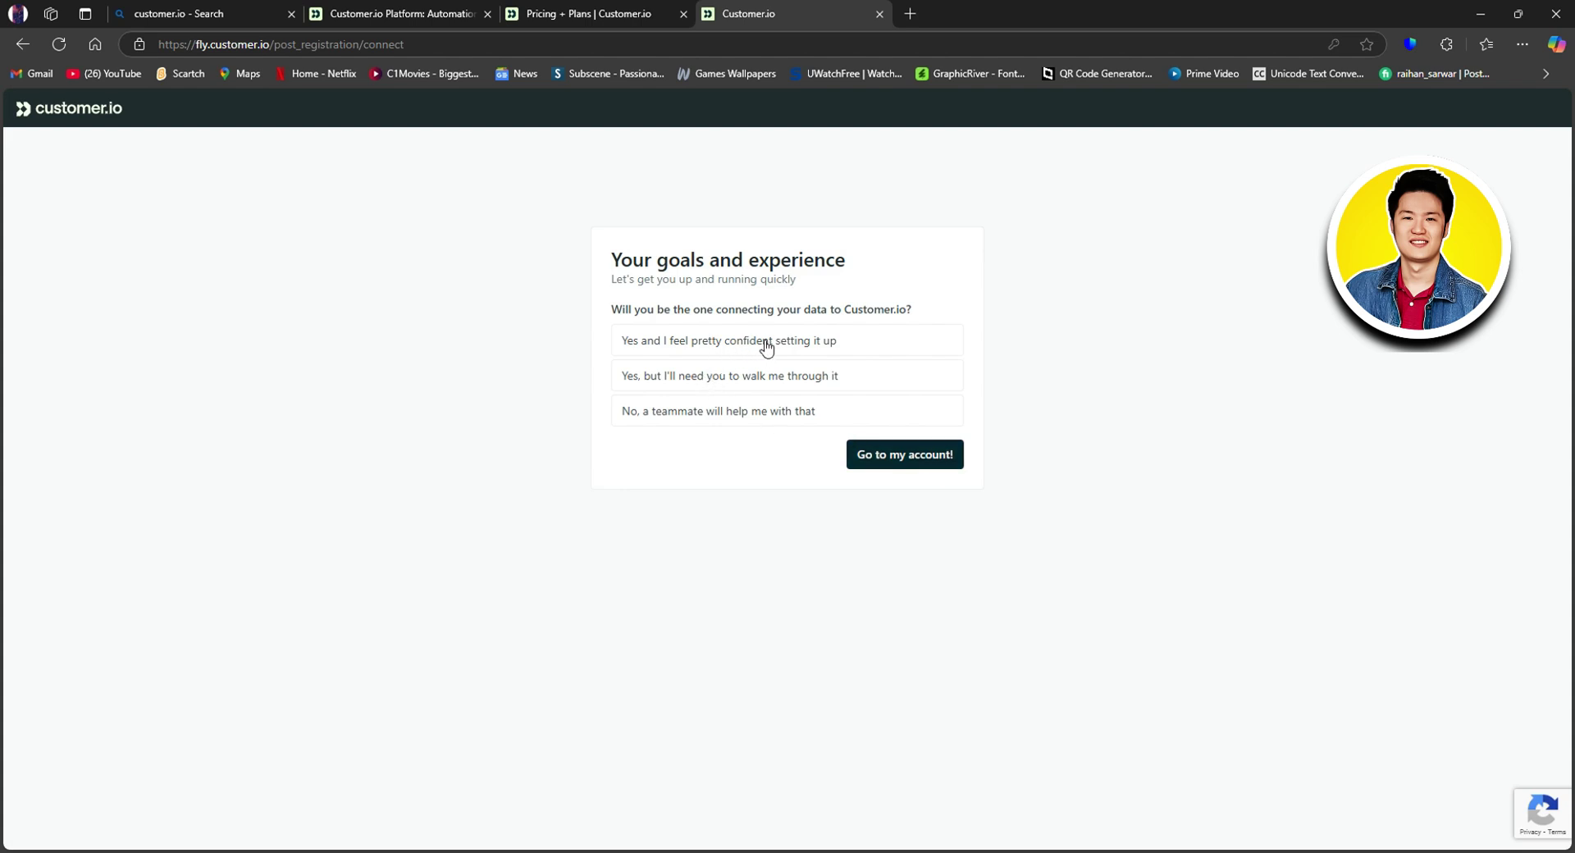
pyautogui.click(766, 348)
pyautogui.click(930, 453)
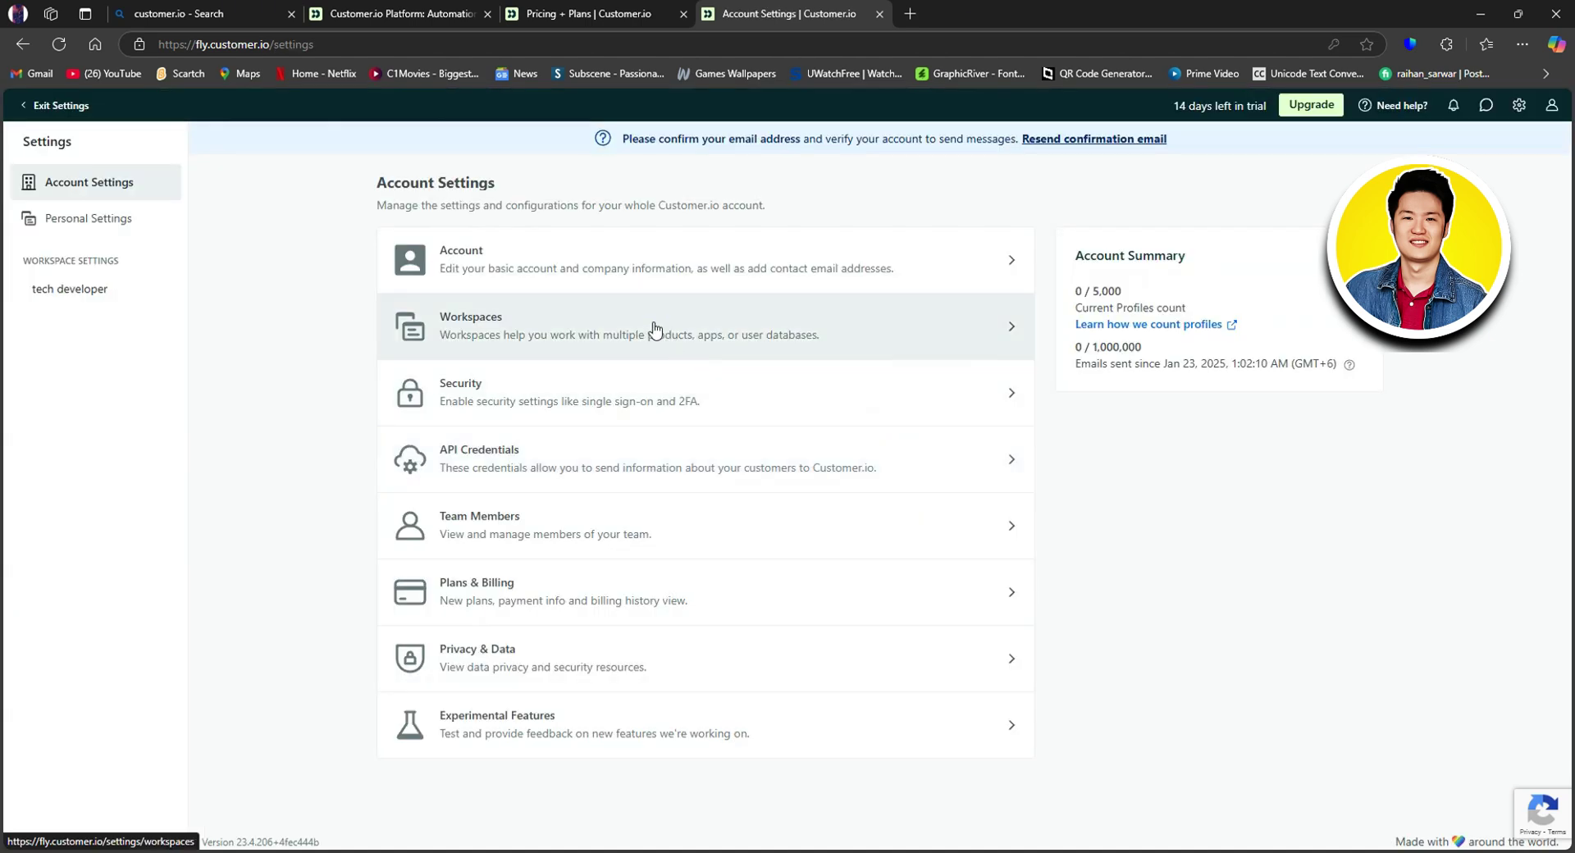
# Step: Exit Settings, visit Data Pipelines, then return to Journeys and dismiss its welcome popup
pyautogui.click(59, 106)
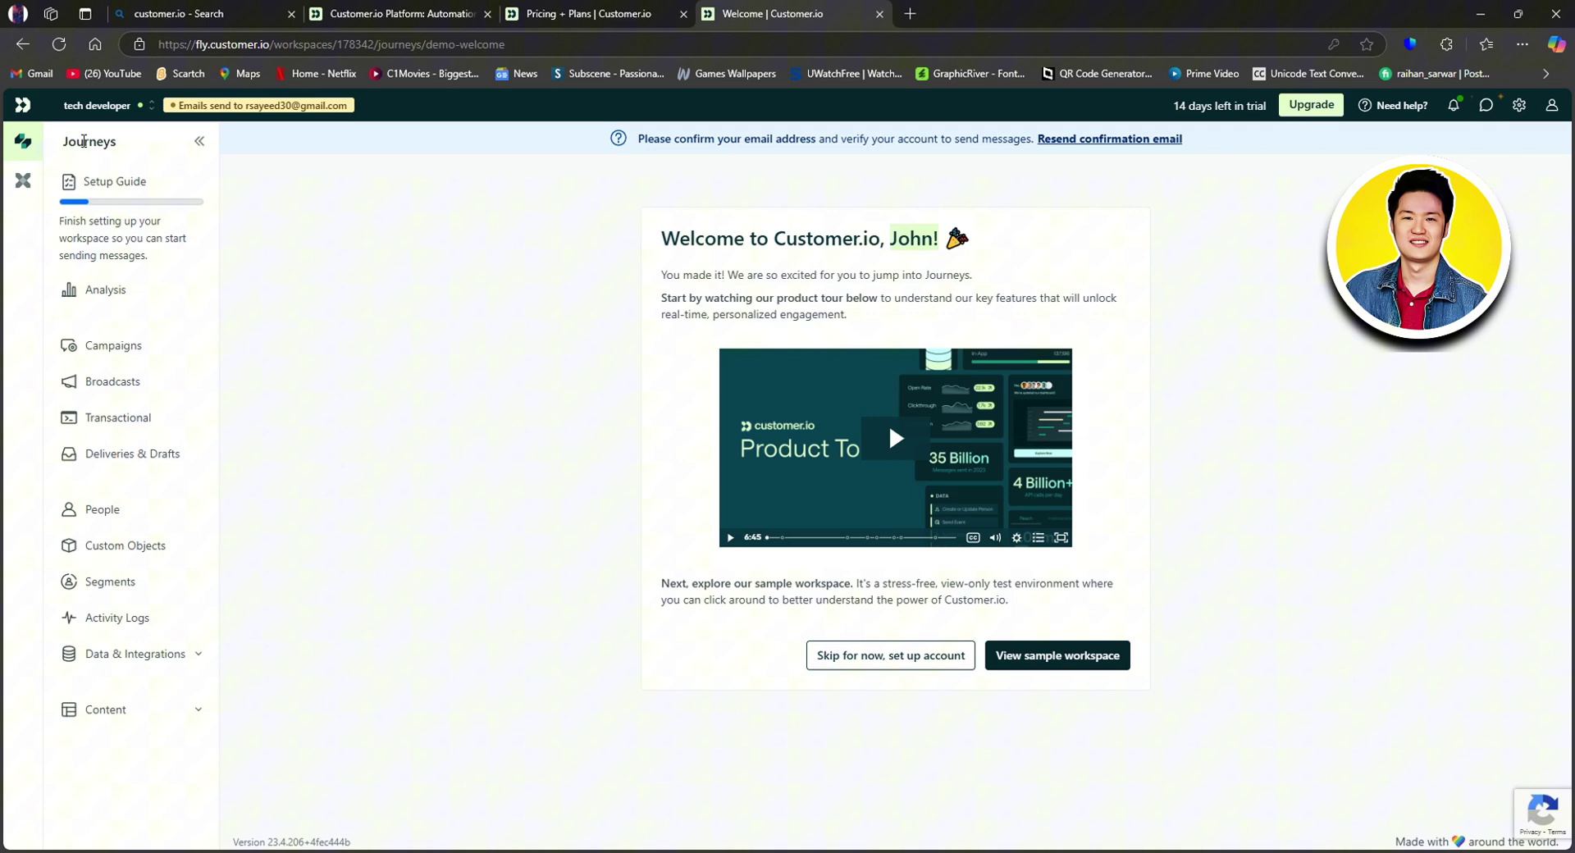
pyautogui.click(24, 182)
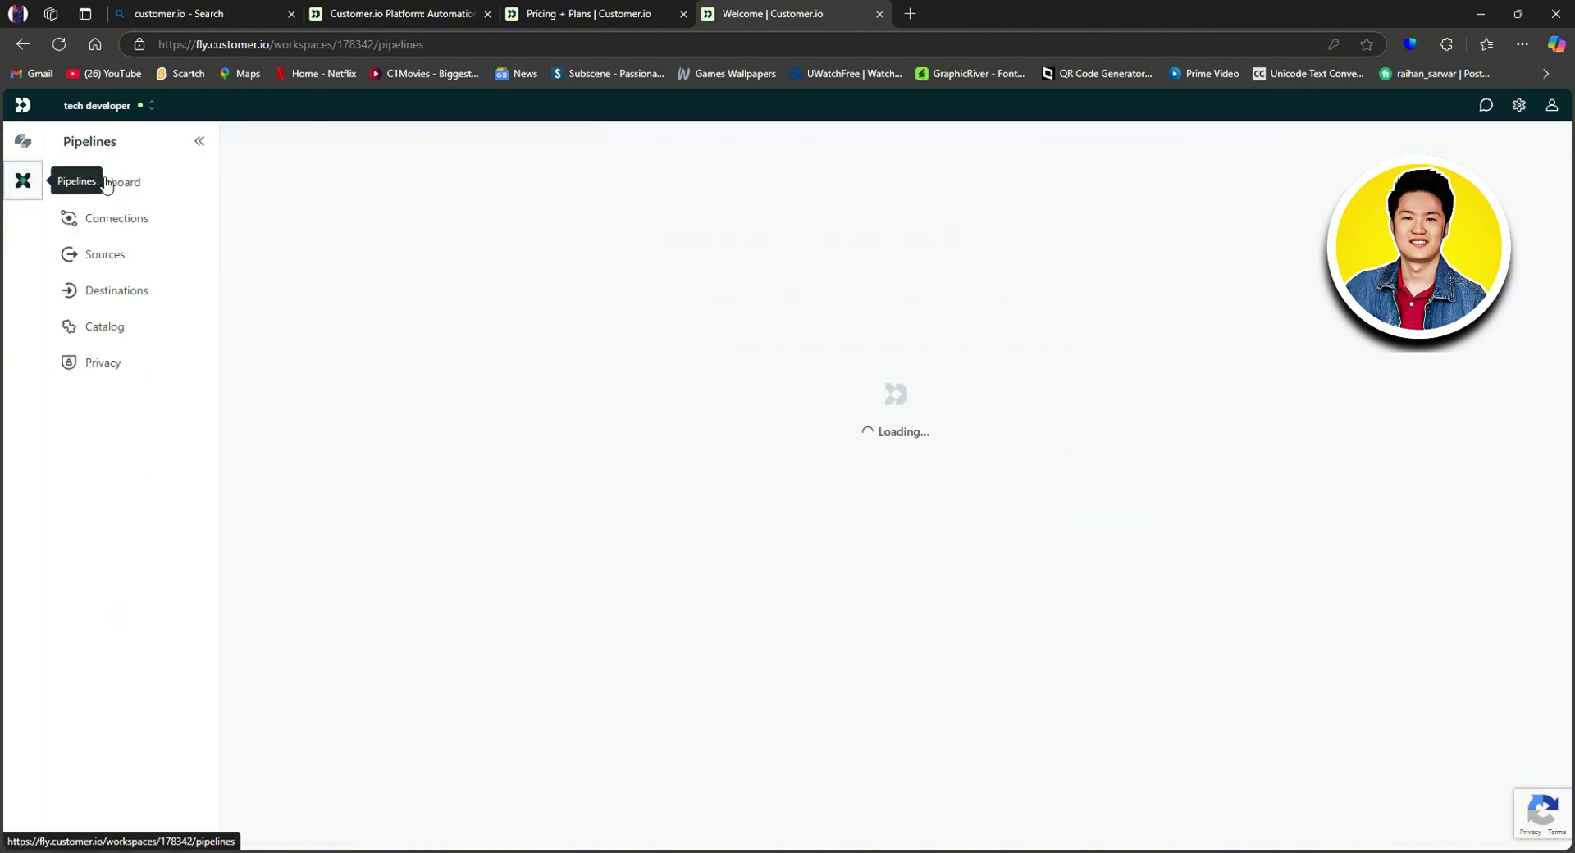
pyautogui.click(23, 141)
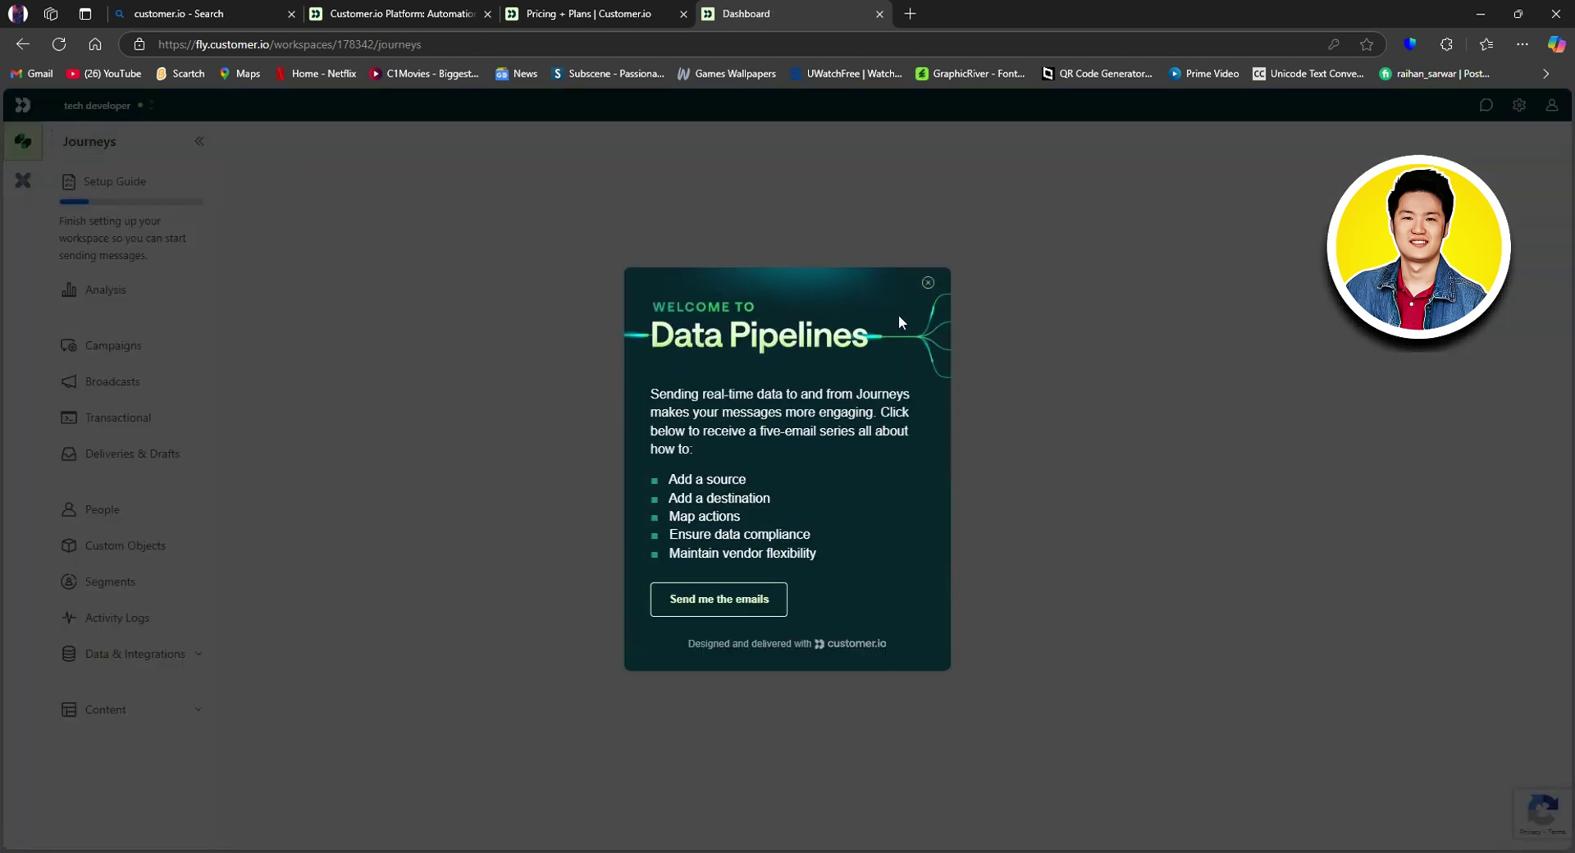
pyautogui.click(928, 279)
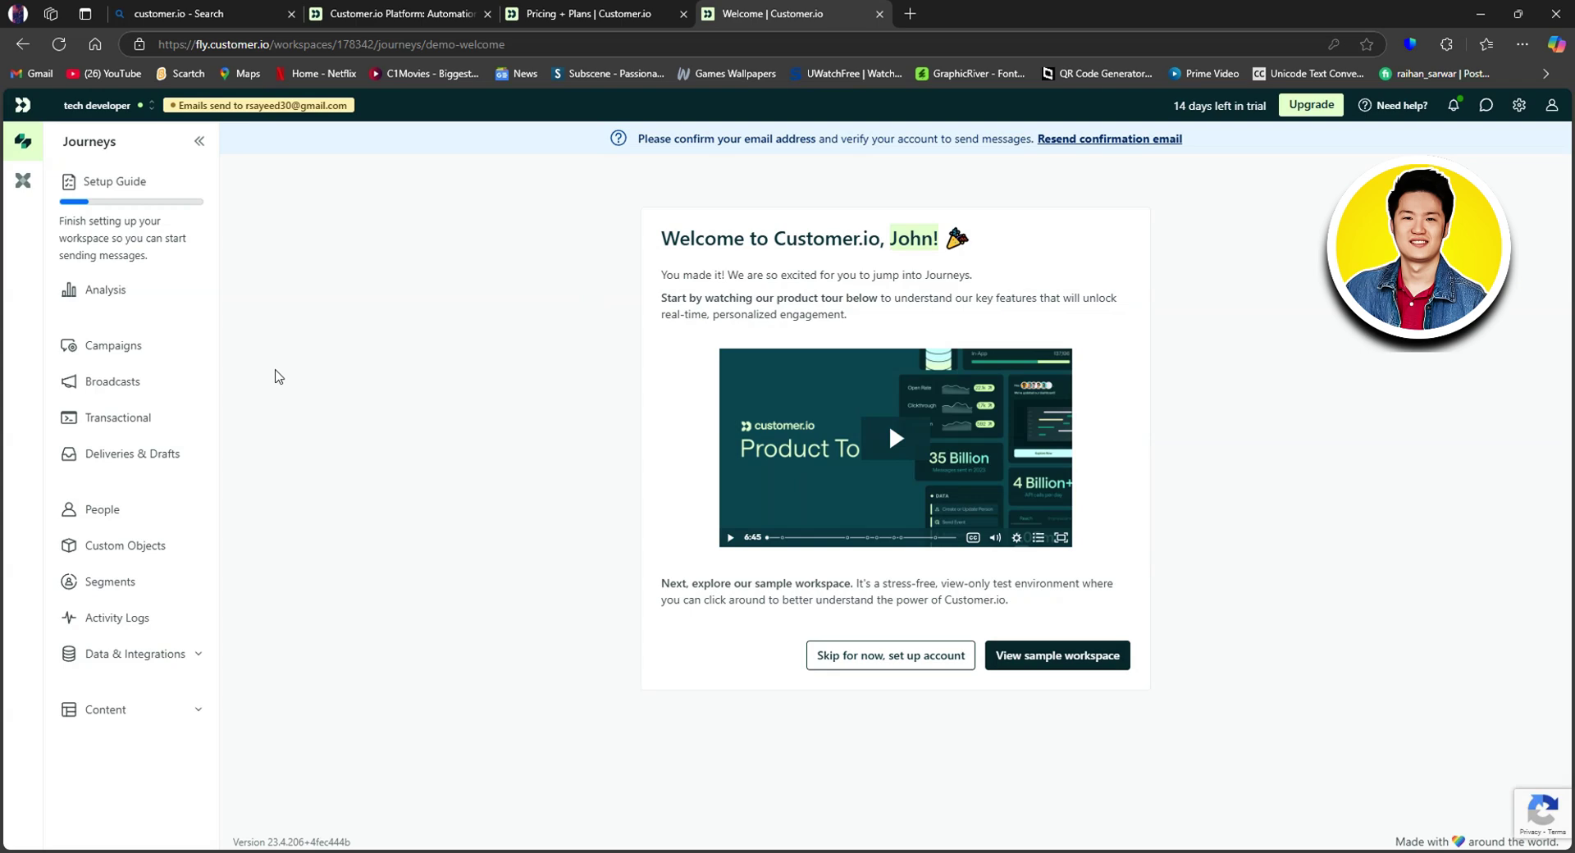
# Step: Look over the Setup Guide, then open the Analysis page
pyautogui.click(162, 238)
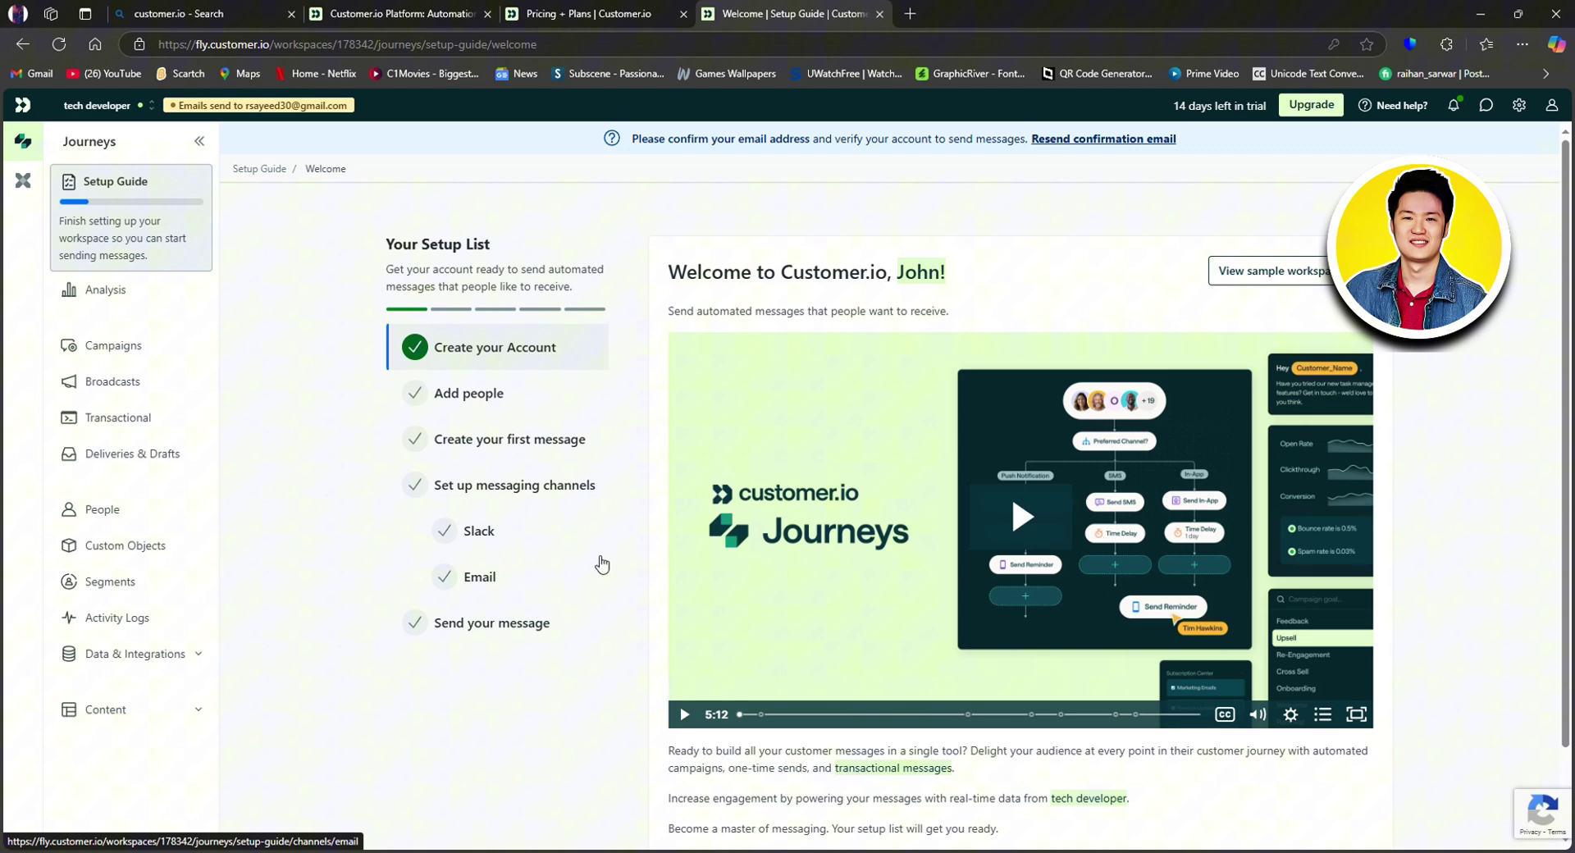
pyautogui.click(145, 298)
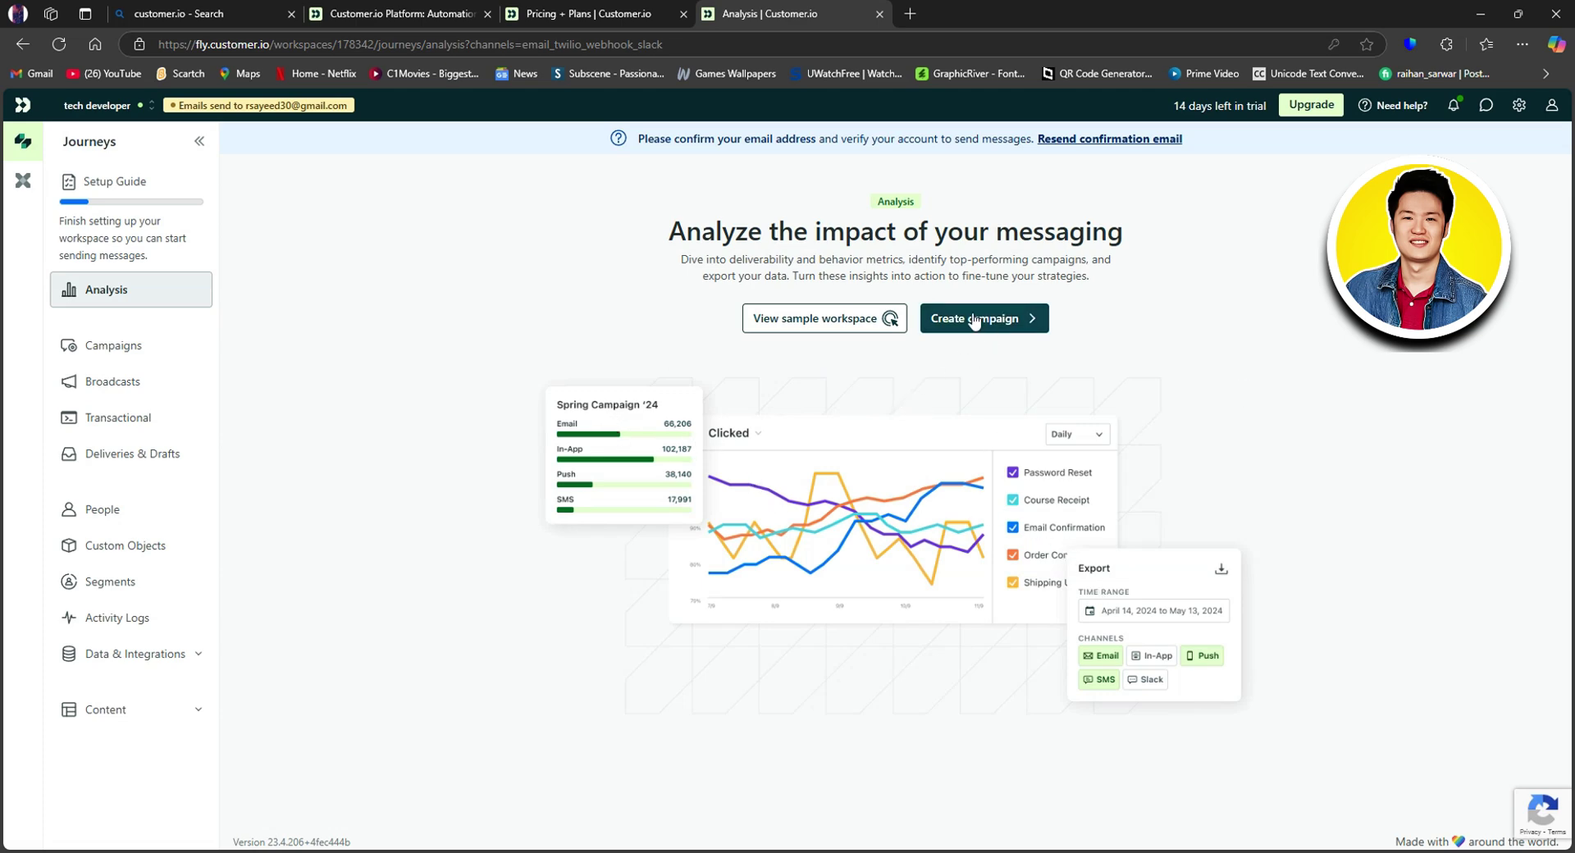
# Step: Start a new campaign and browse the template gallery
pyautogui.click(1003, 320)
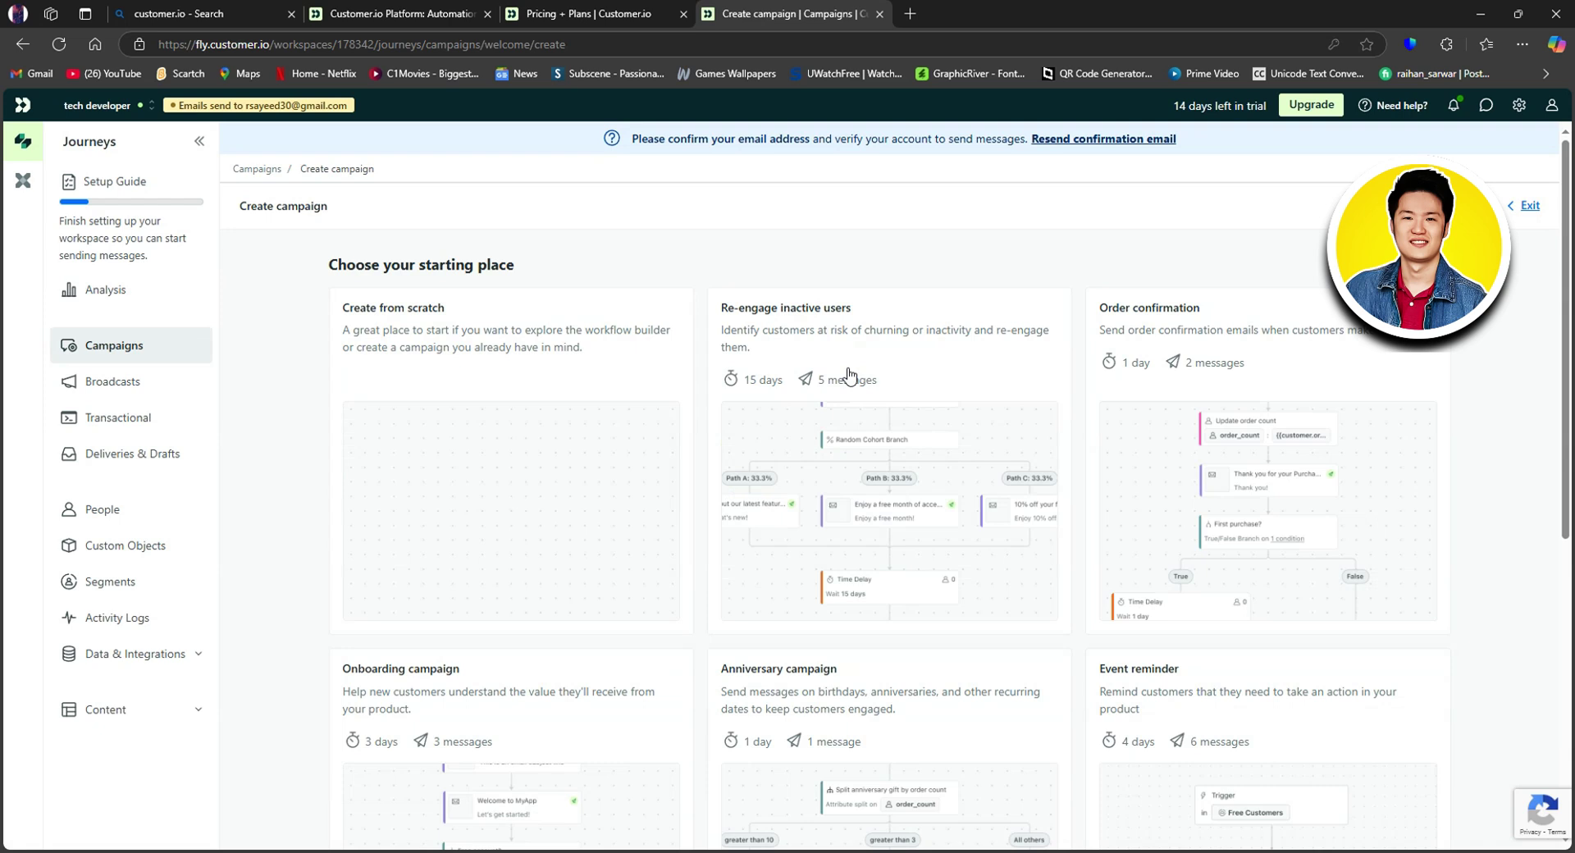
pyautogui.scroll(-1, 666, 446)
pyautogui.scroll(-1, 666, 447)
pyautogui.scroll(2, 658, 451)
pyautogui.scroll(-2, 1206, 426)
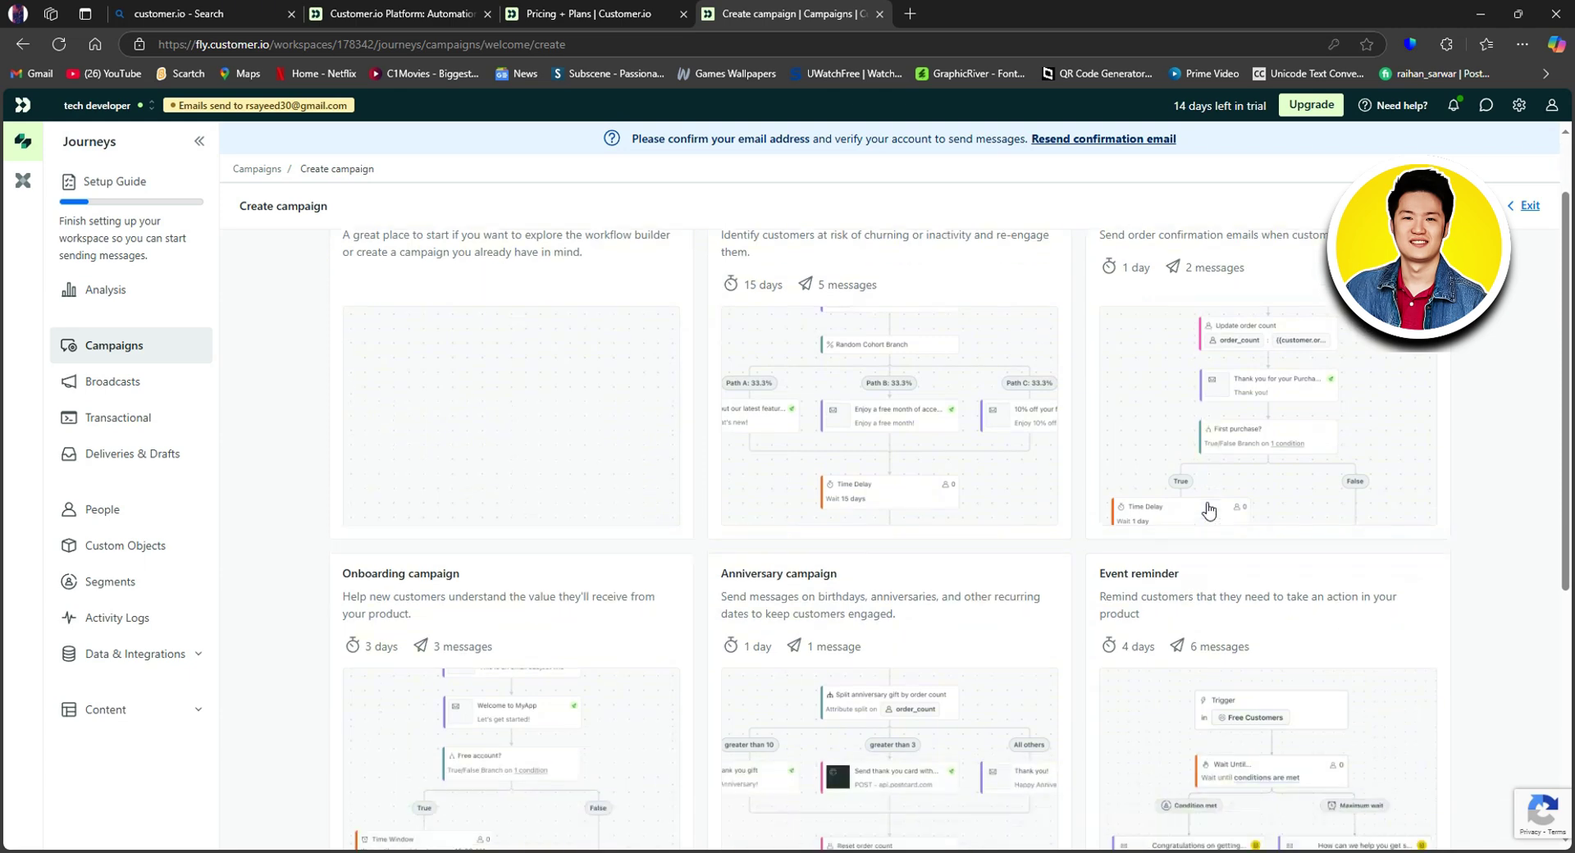
pyautogui.moveTo(1152, 544); pyautogui.dragTo(1123, 463)
pyautogui.click(1051, 482)
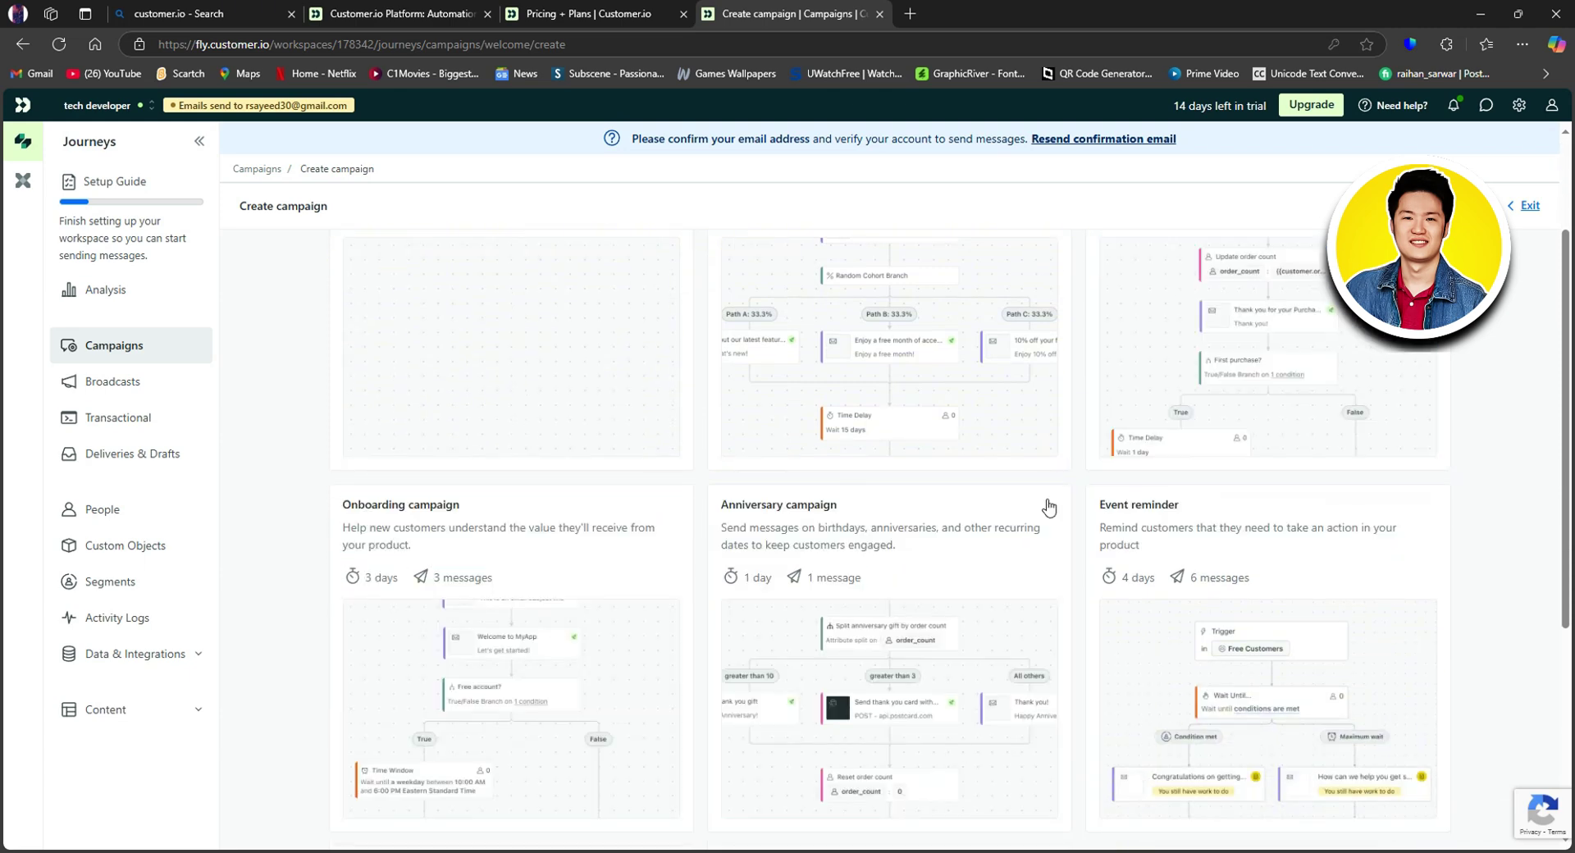
# Step: Pick the Anniversary campaign template and close the intro video to view its workflow
pyautogui.click(811, 468)
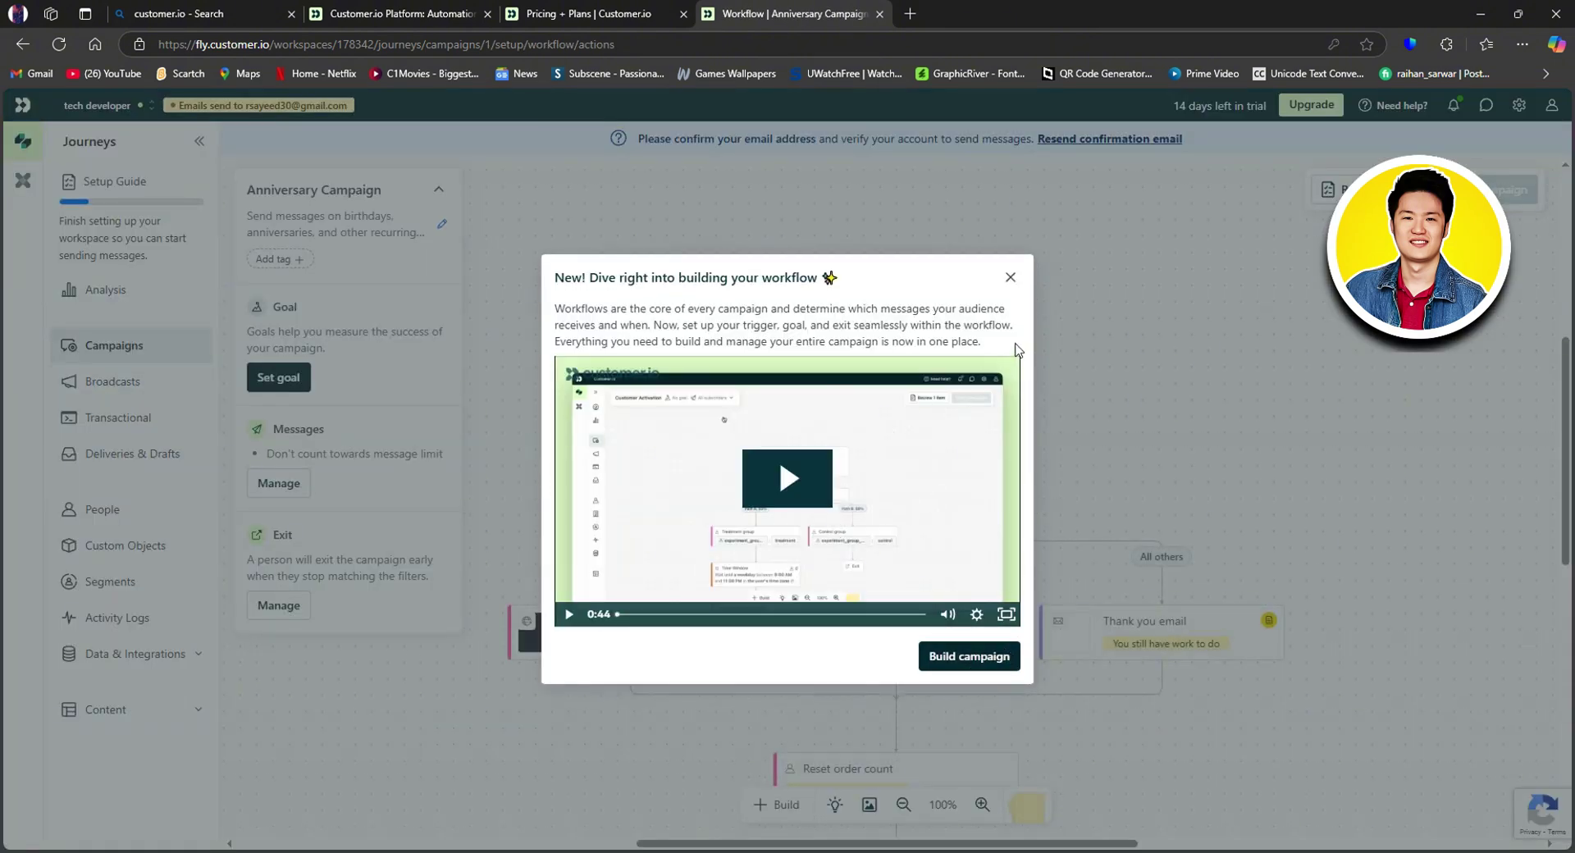
pyautogui.click(1009, 280)
pyautogui.scroll(-3, 870, 566)
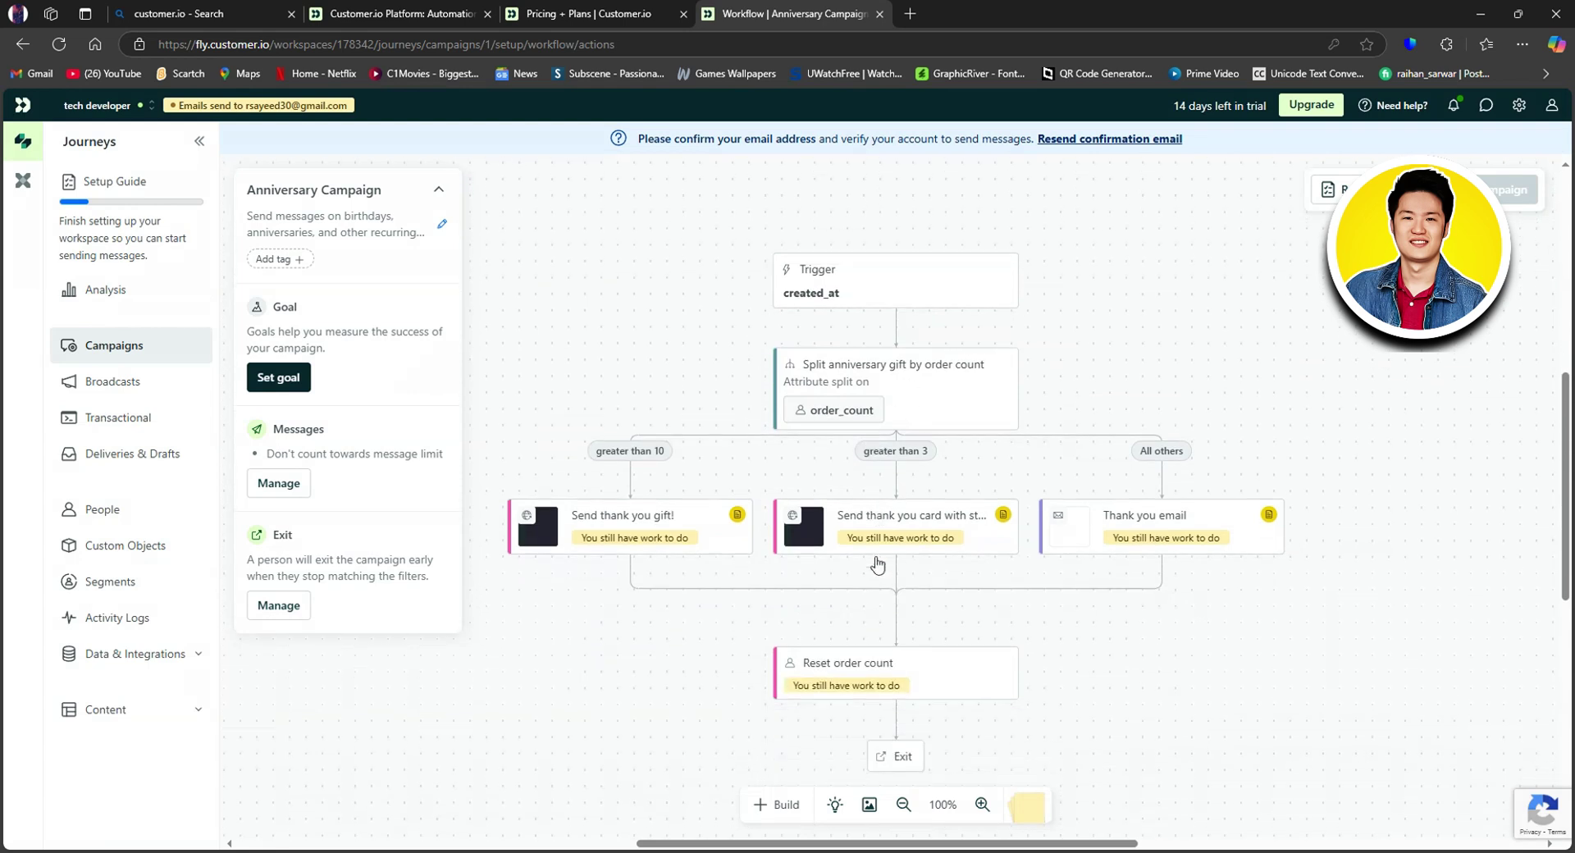
pyautogui.scroll(2, 898, 533)
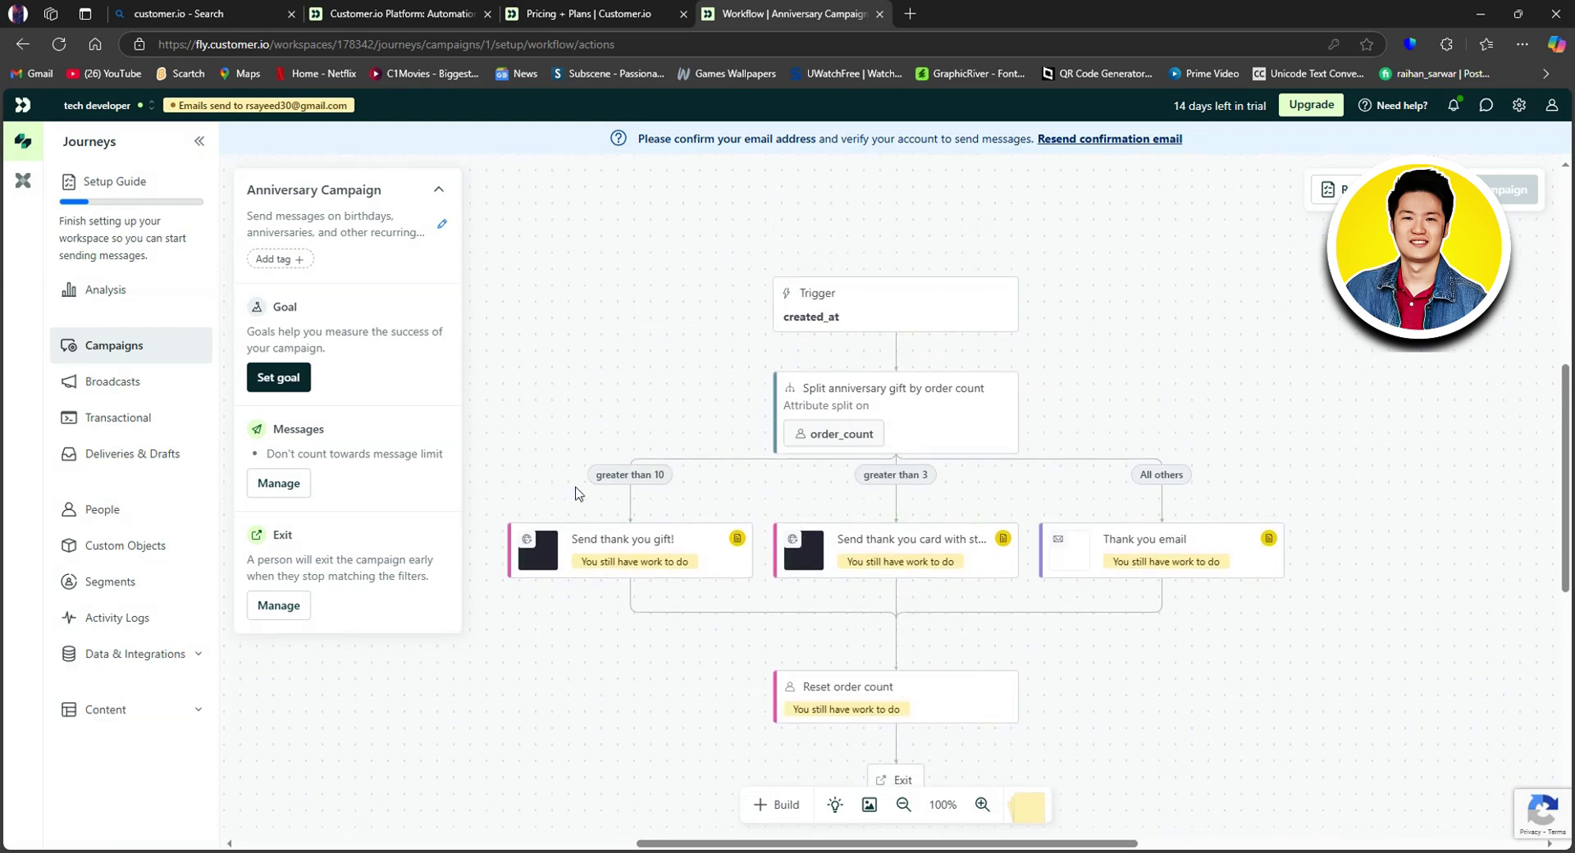
# Step: Create a new broadcast of type Messages triggered via API, tagged Sample
pyautogui.click(123, 382)
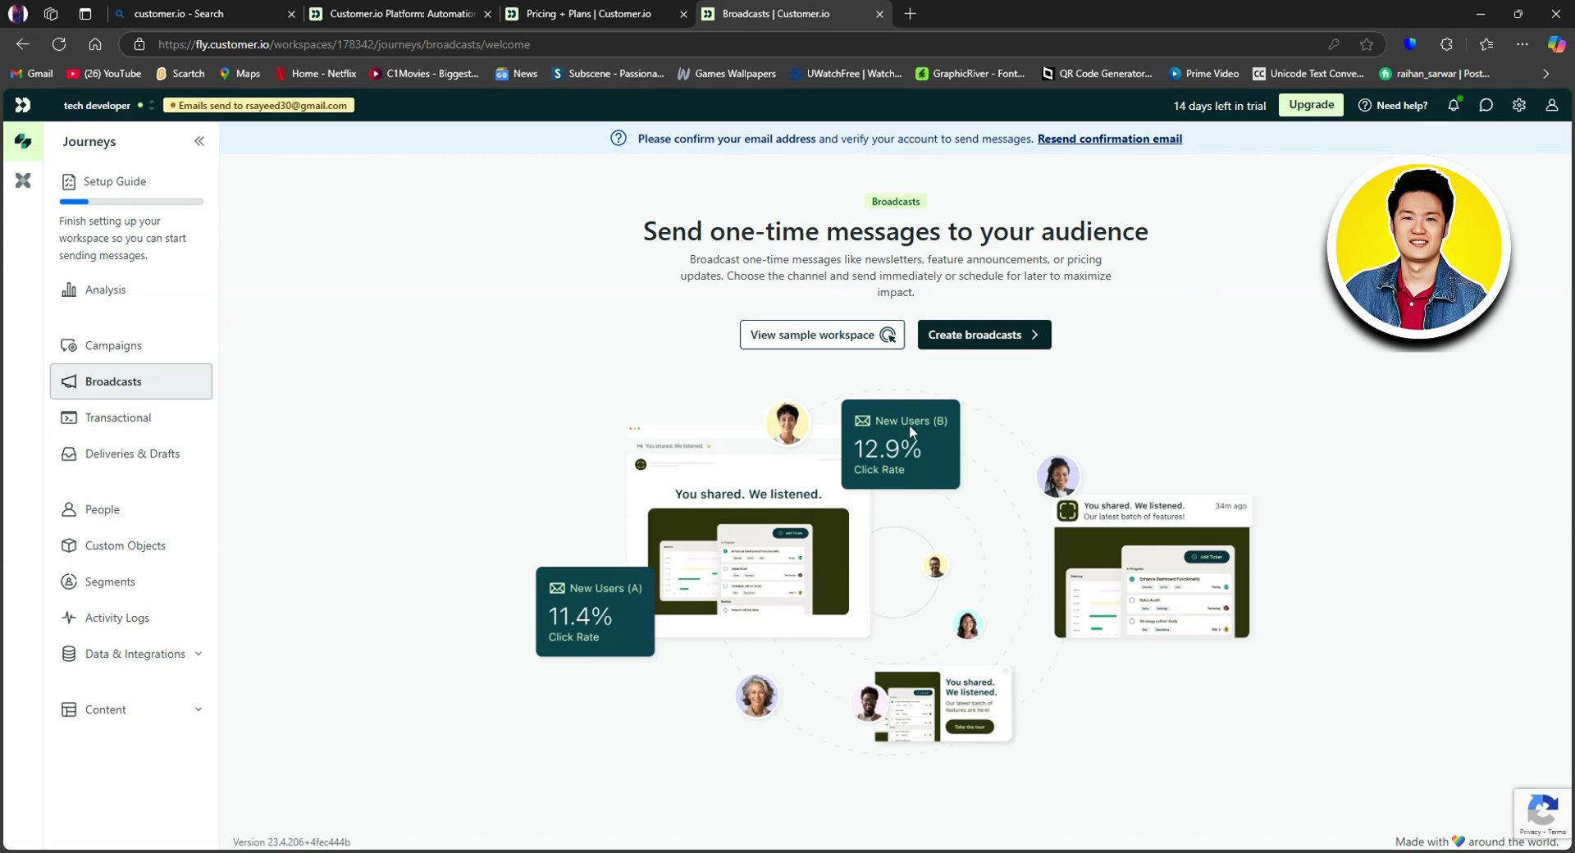
pyautogui.click(984, 337)
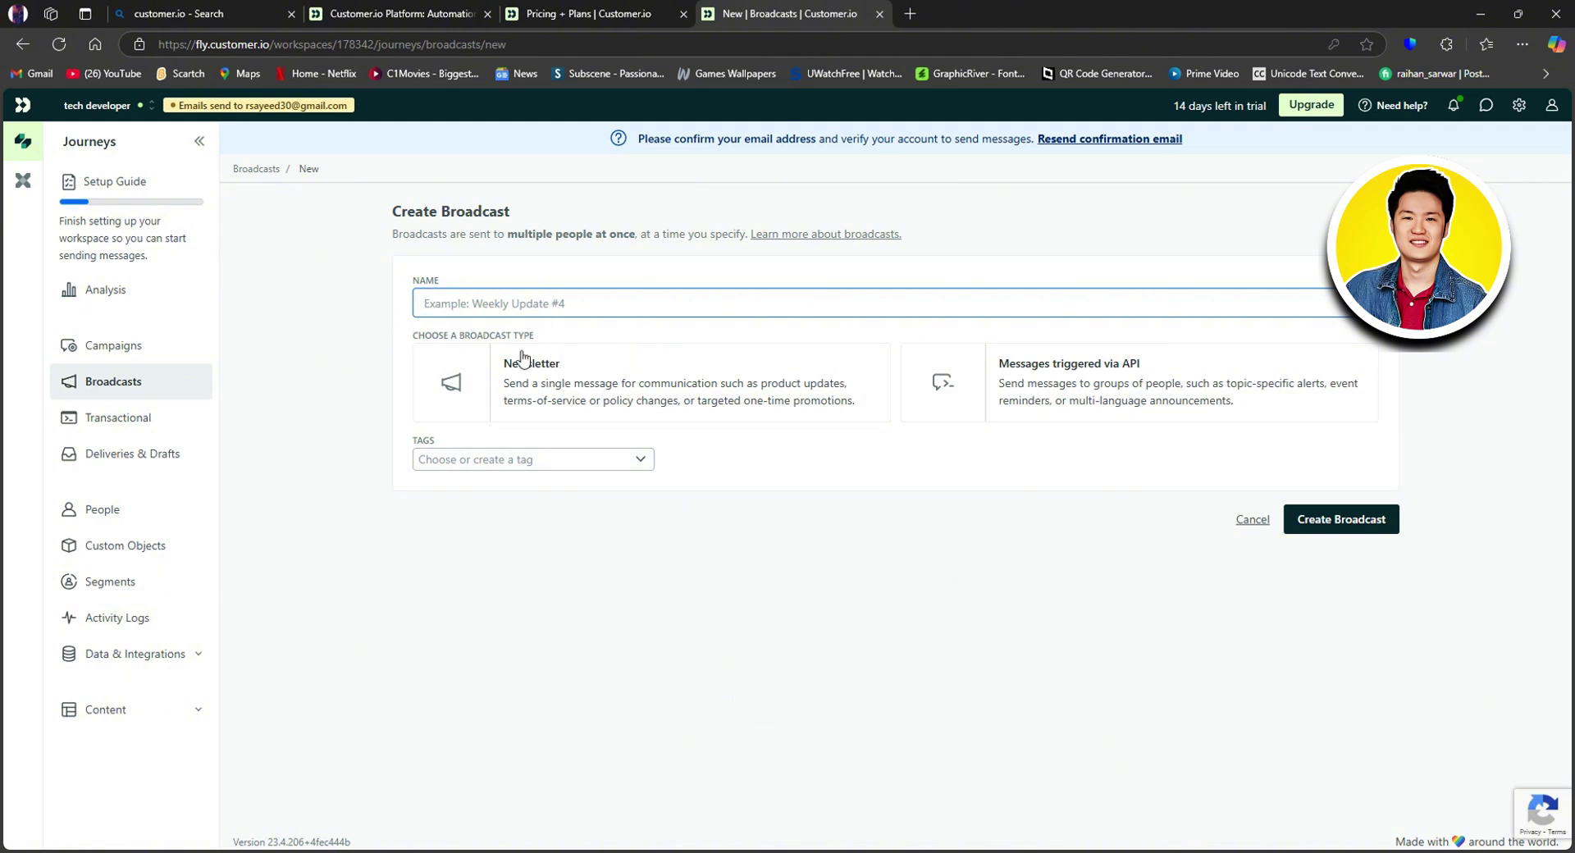
pyautogui.click(701, 374)
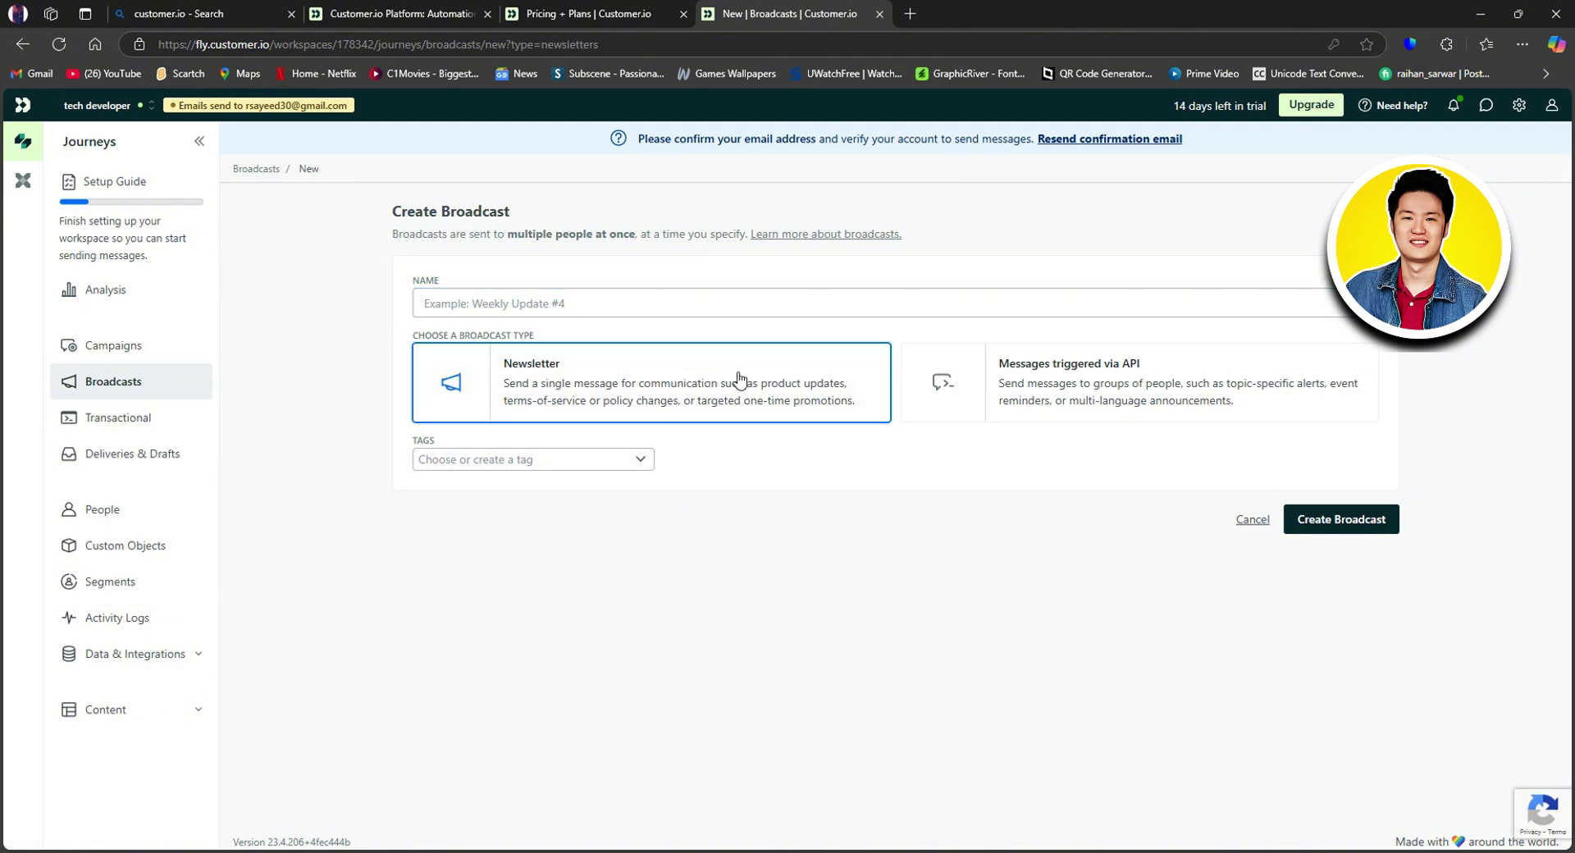
pyautogui.click(1032, 388)
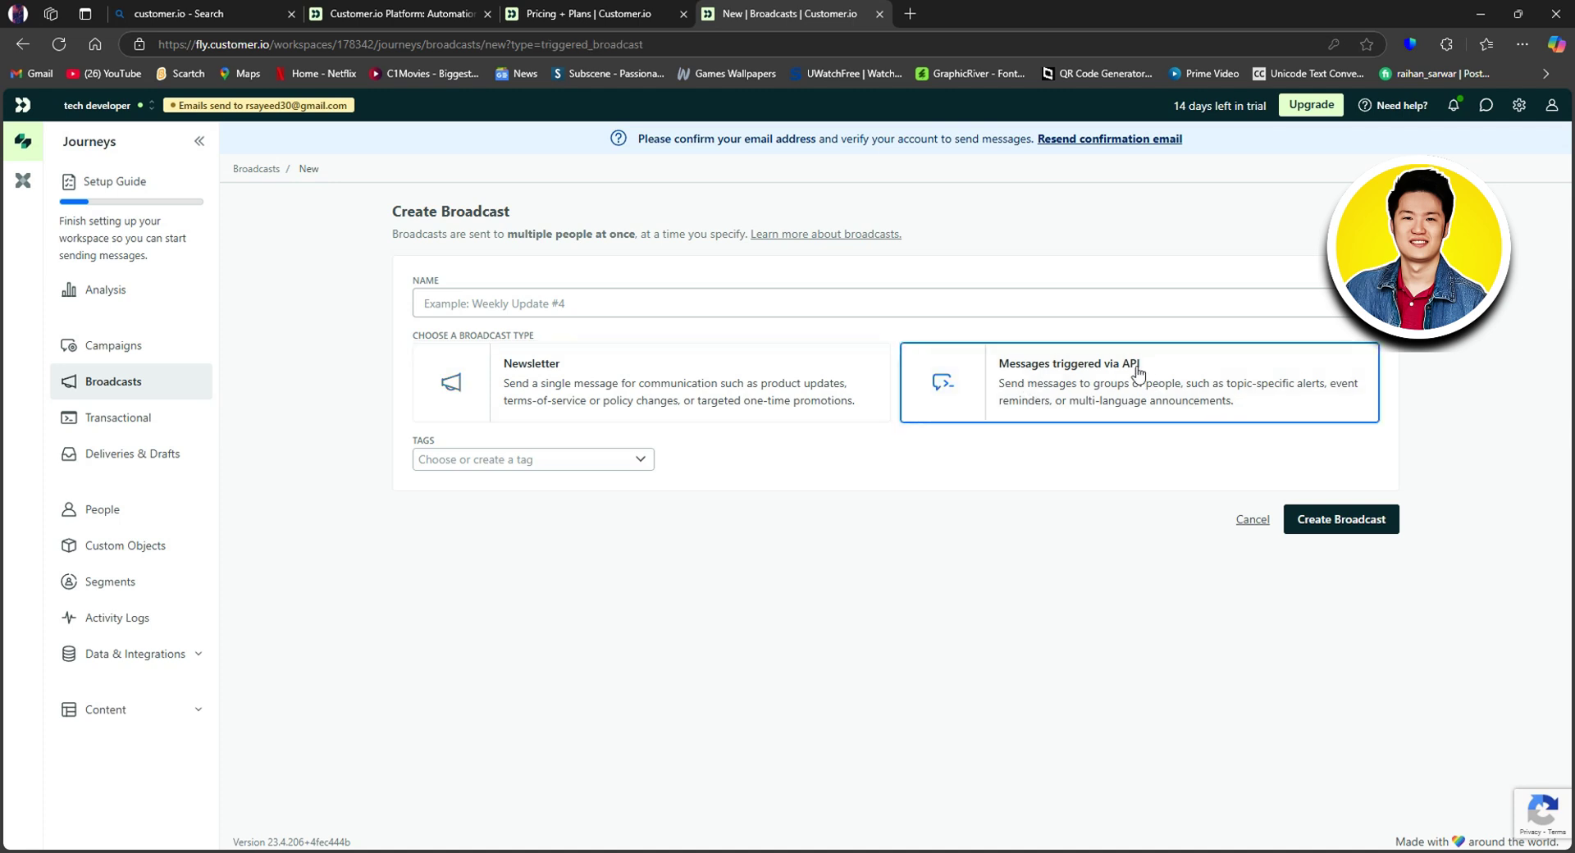
pyautogui.click(621, 459)
pyautogui.click(429, 488)
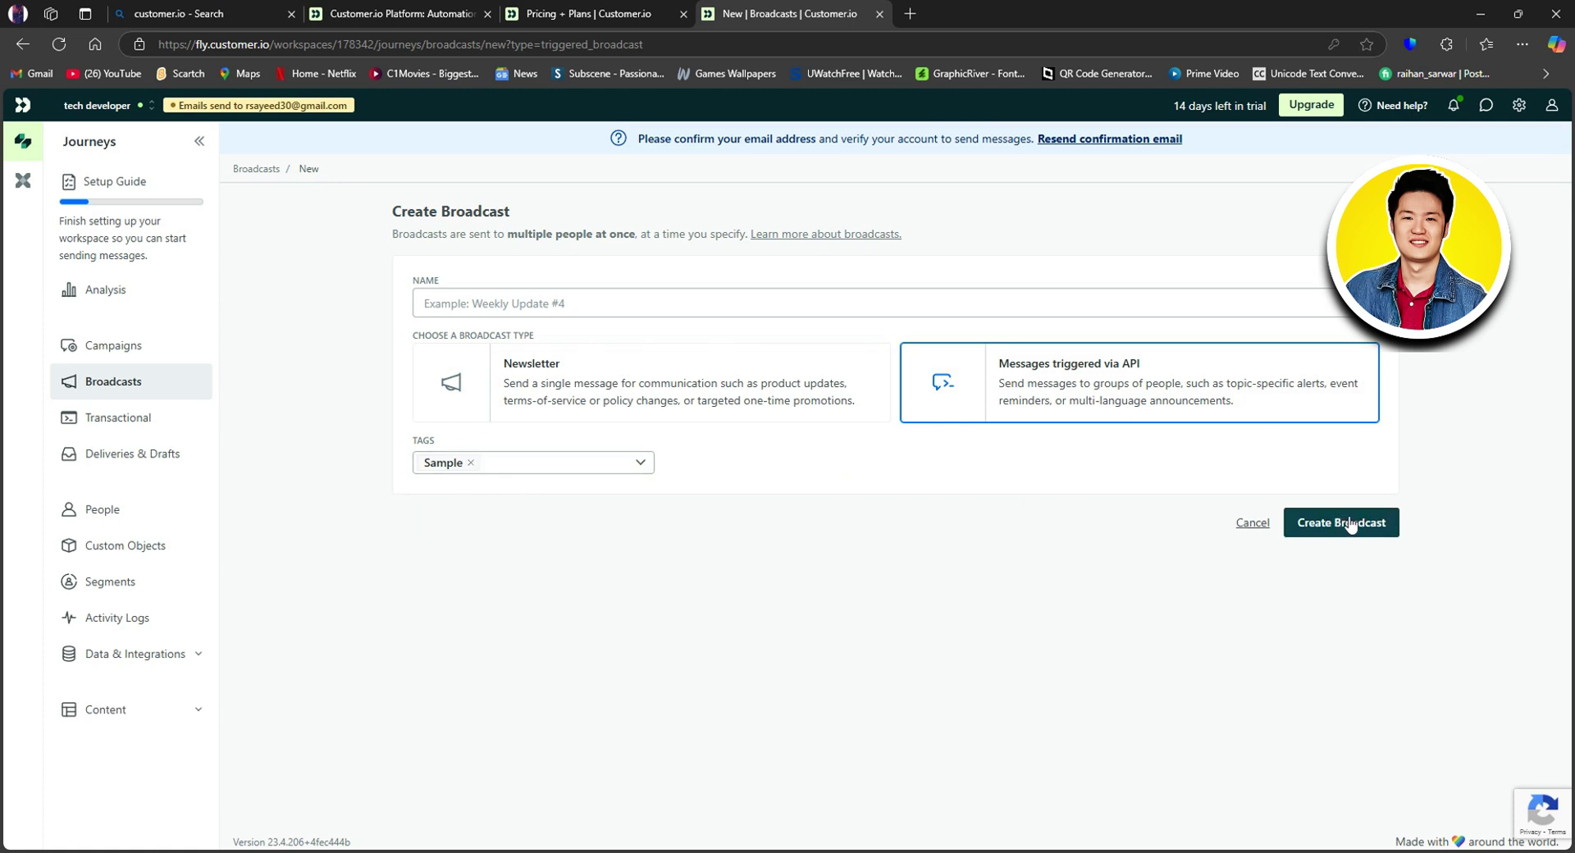
pyautogui.click(137, 419)
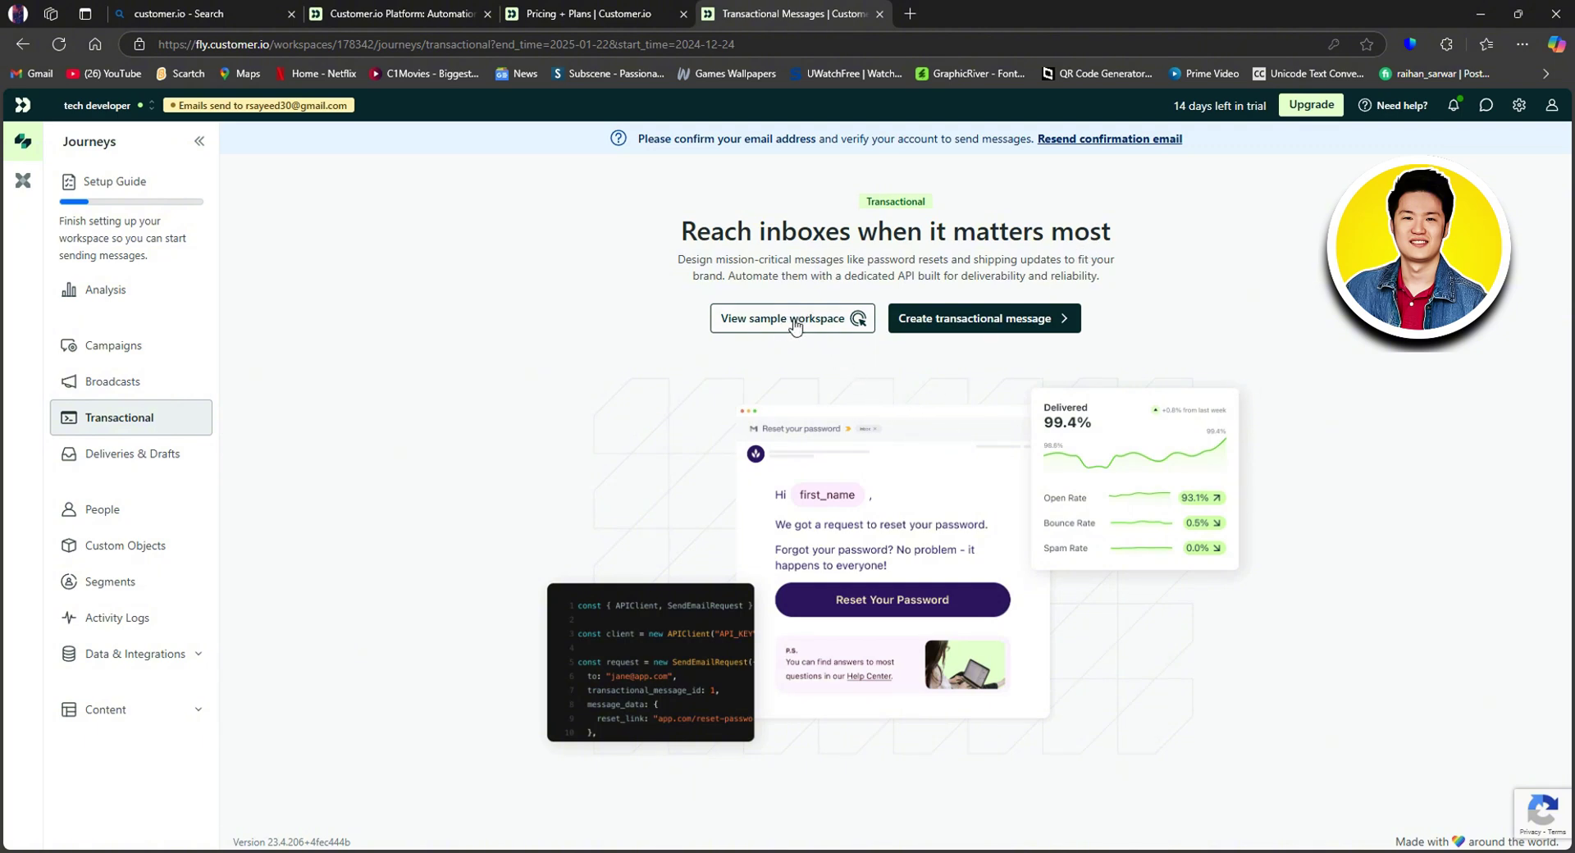
pyautogui.click(984, 321)
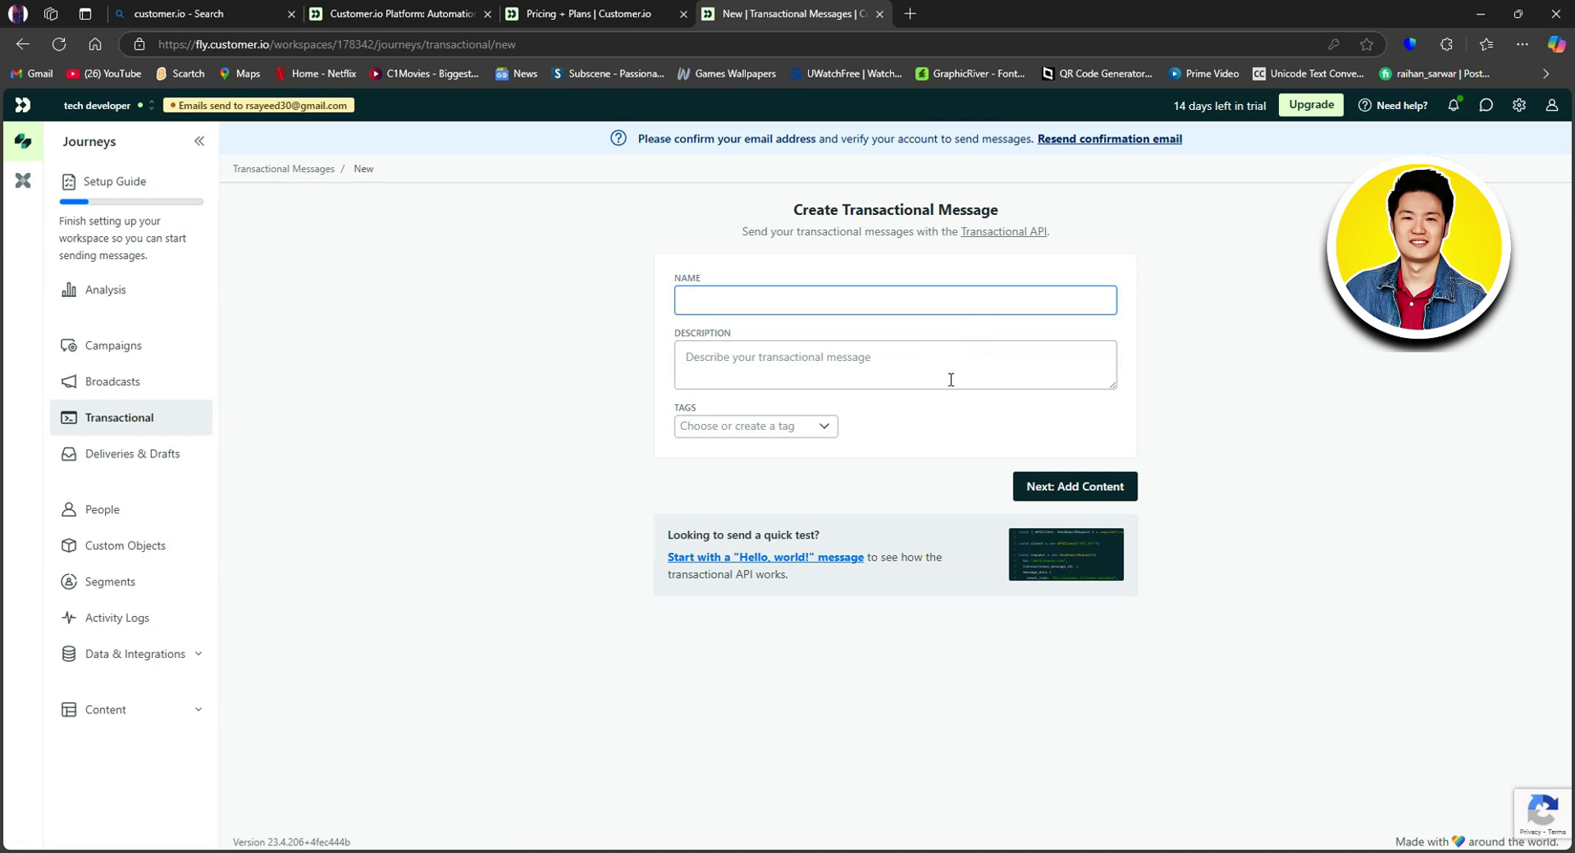
pyautogui.click(727, 355)
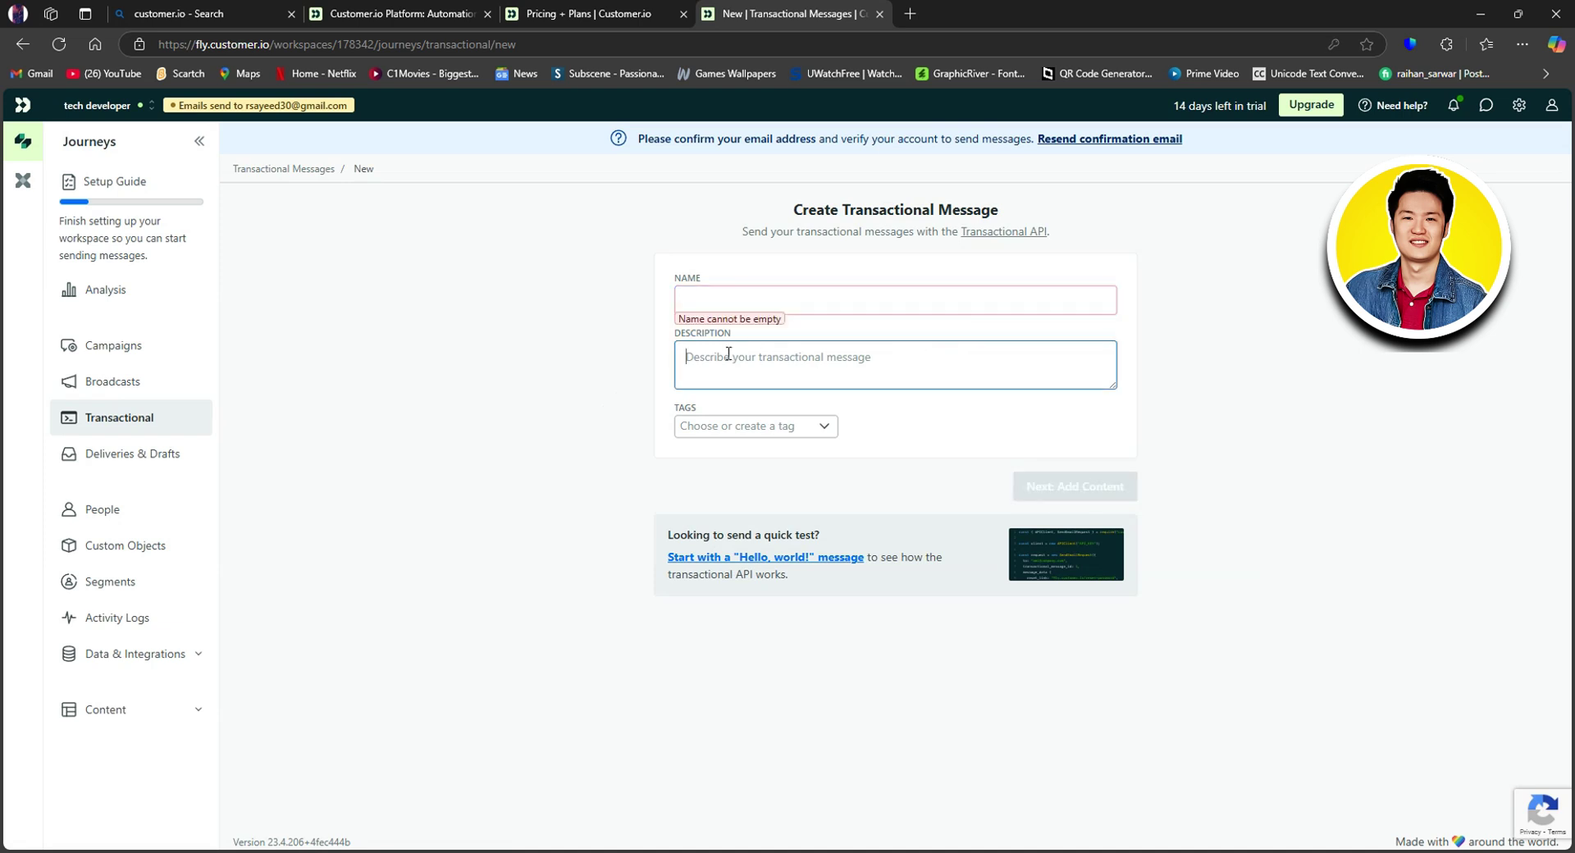
pyautogui.click(751, 424)
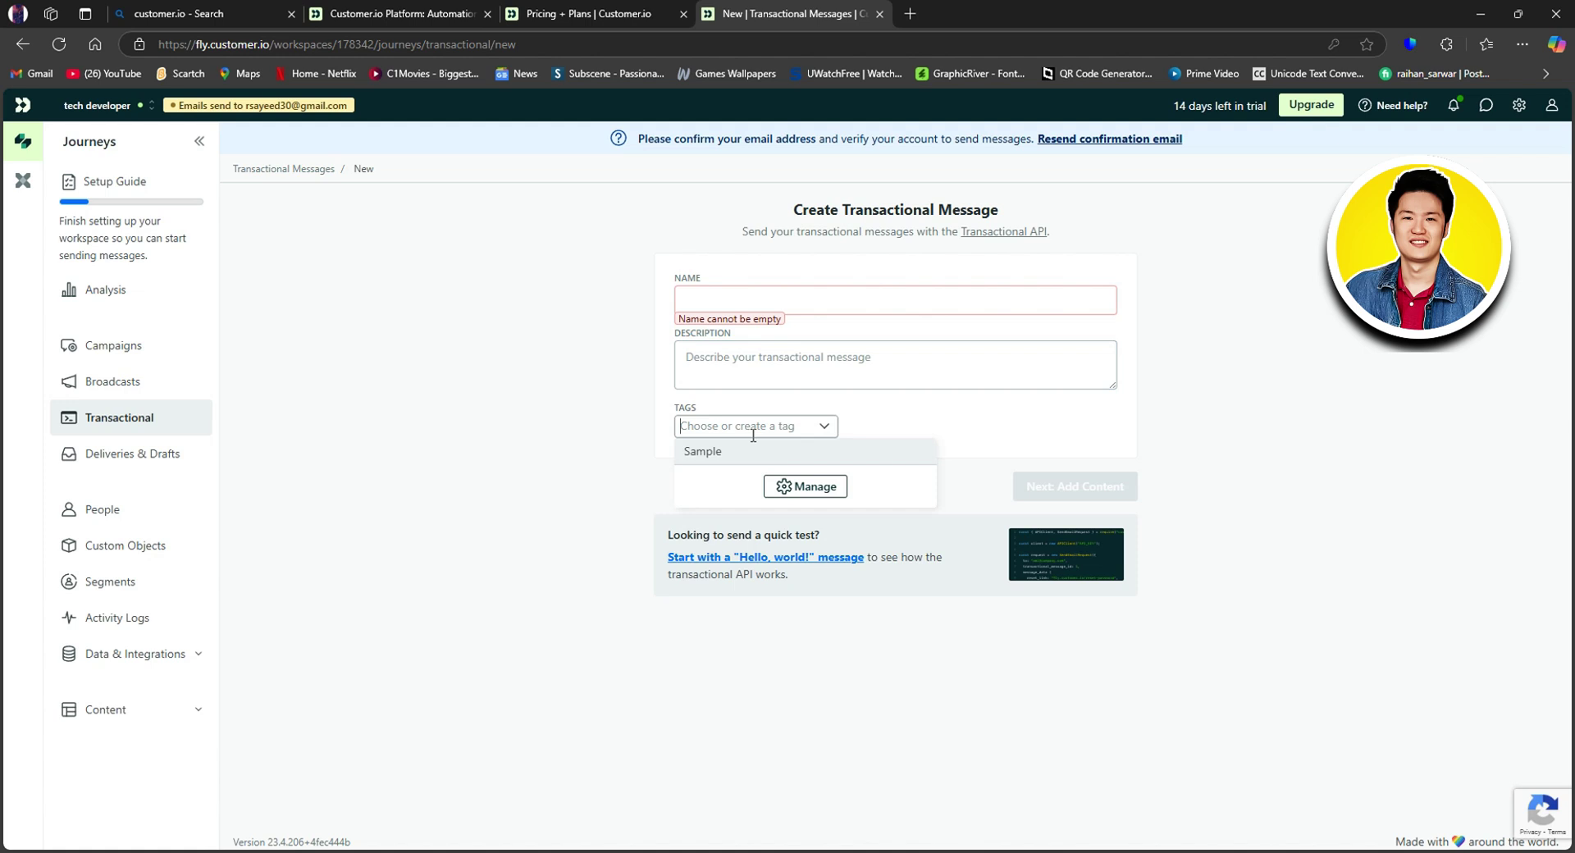
pyautogui.click(618, 457)
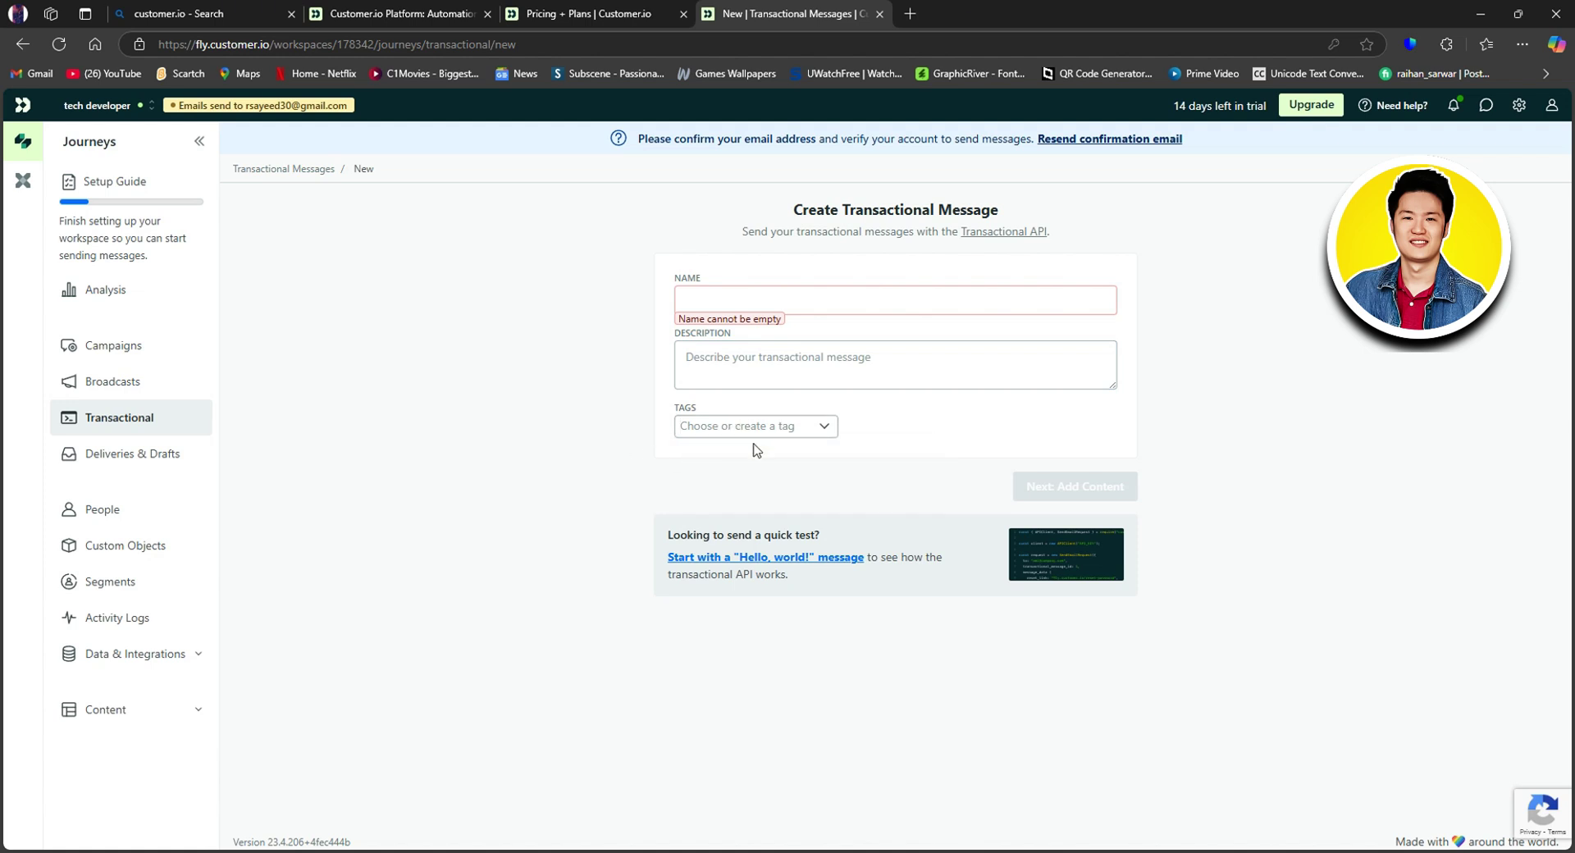
# Step: From Deliveries & Drafts, start a new campaign and browse the starting templates
pyautogui.click(168, 460)
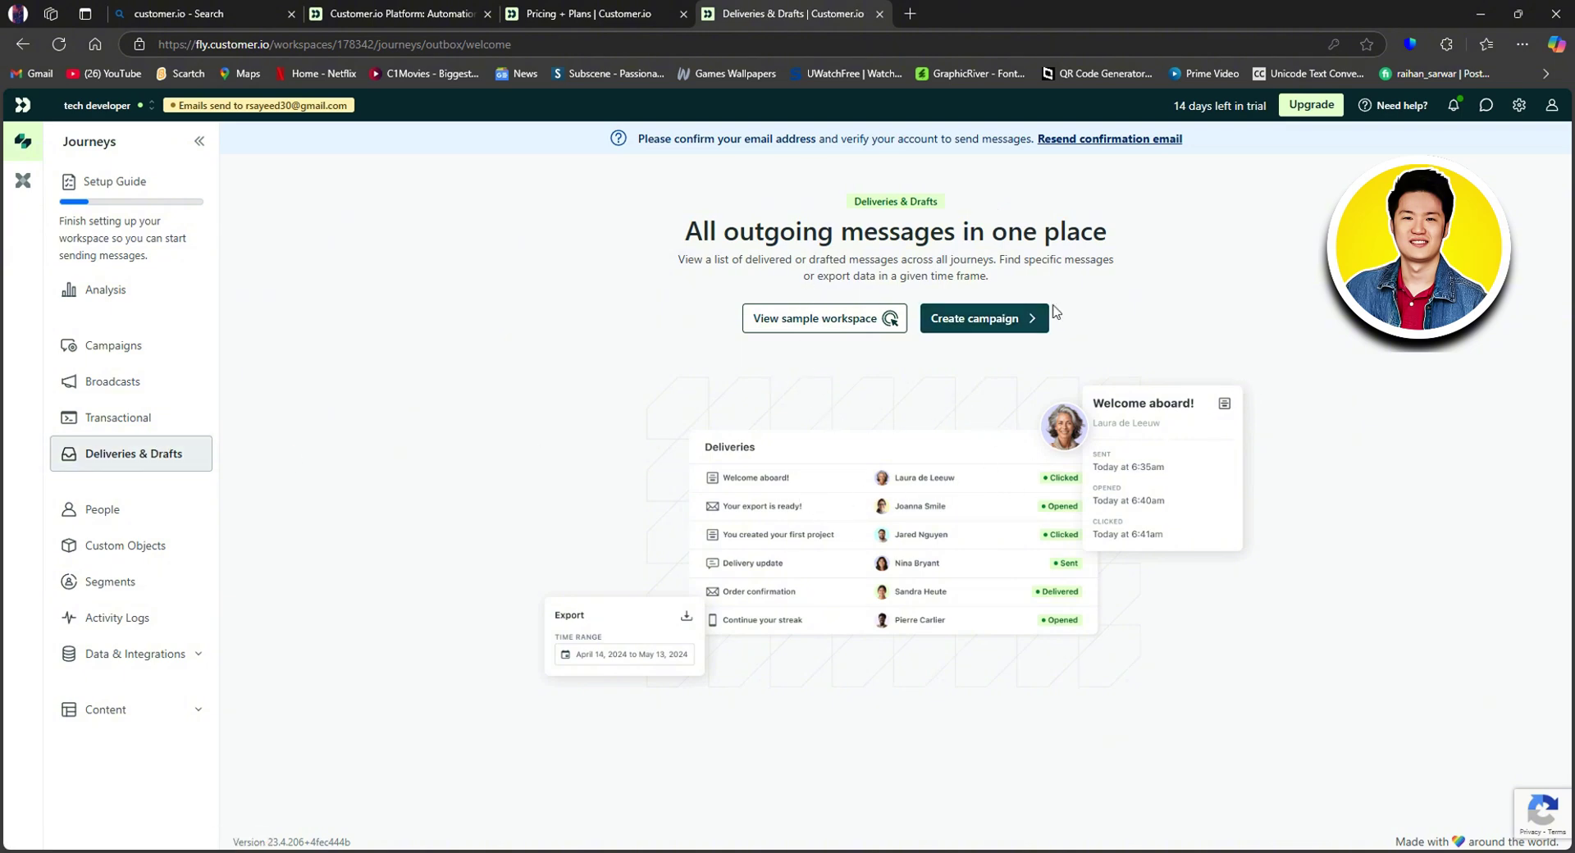
pyautogui.click(976, 318)
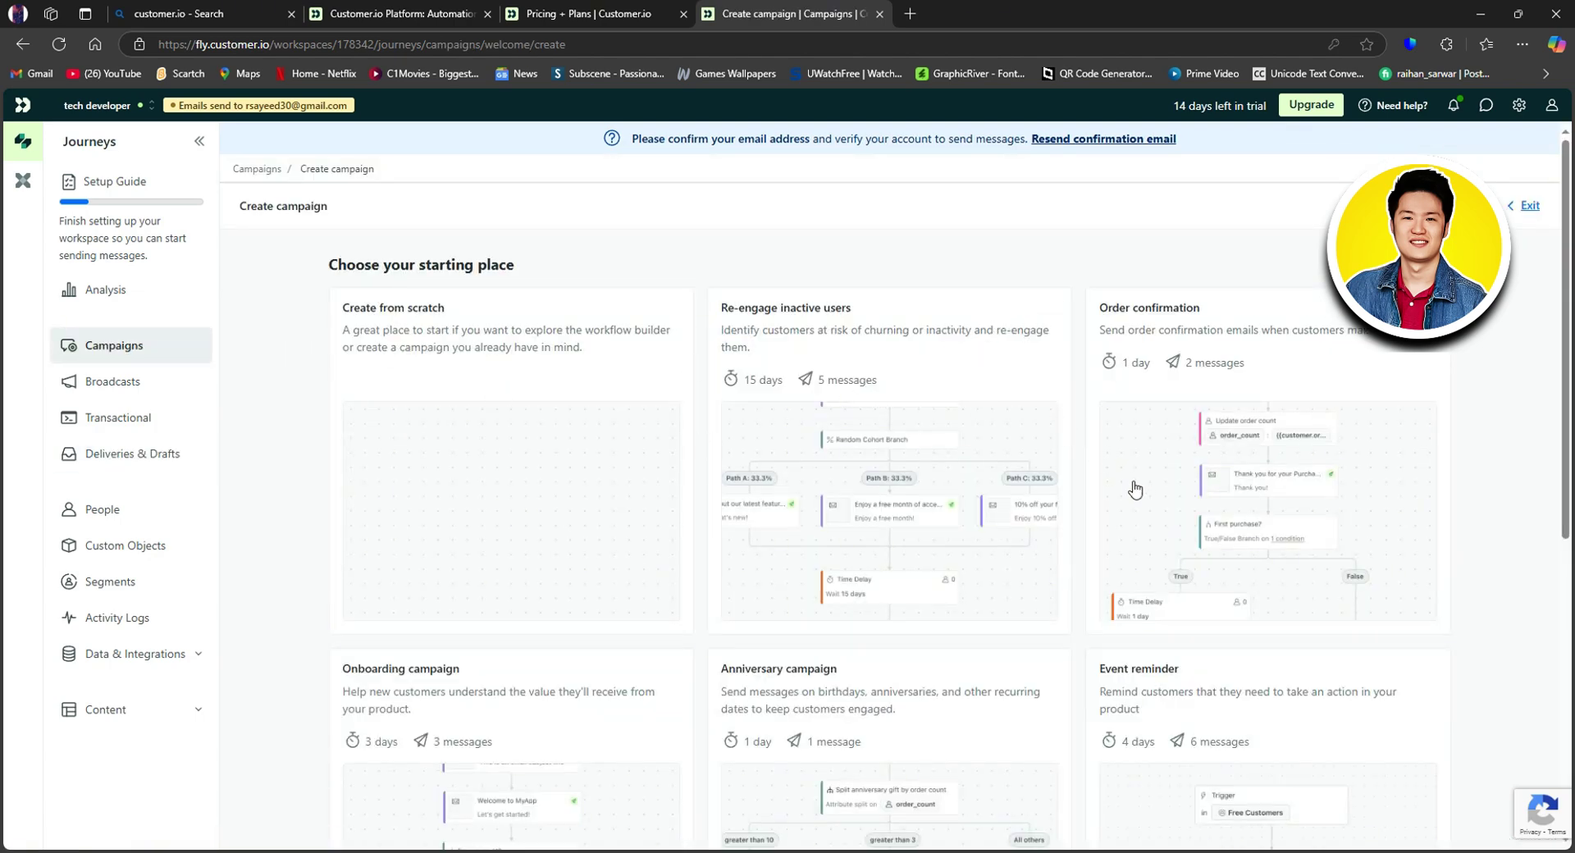
pyautogui.scroll(-2, 1132, 492)
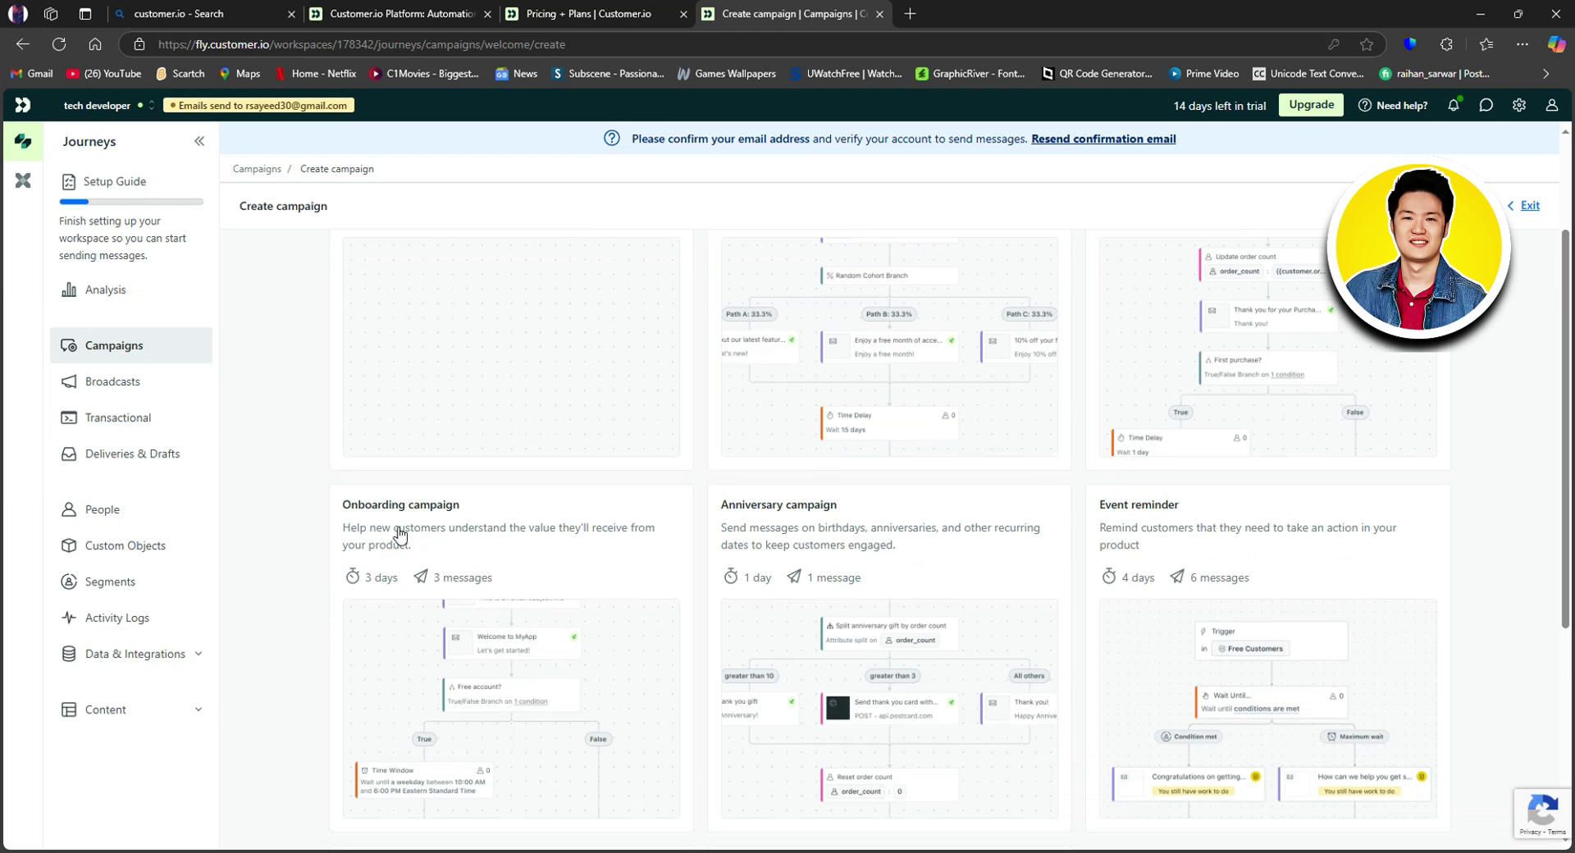
# Step: In People, choose Add people and pick the option to add a single person
pyautogui.click(115, 513)
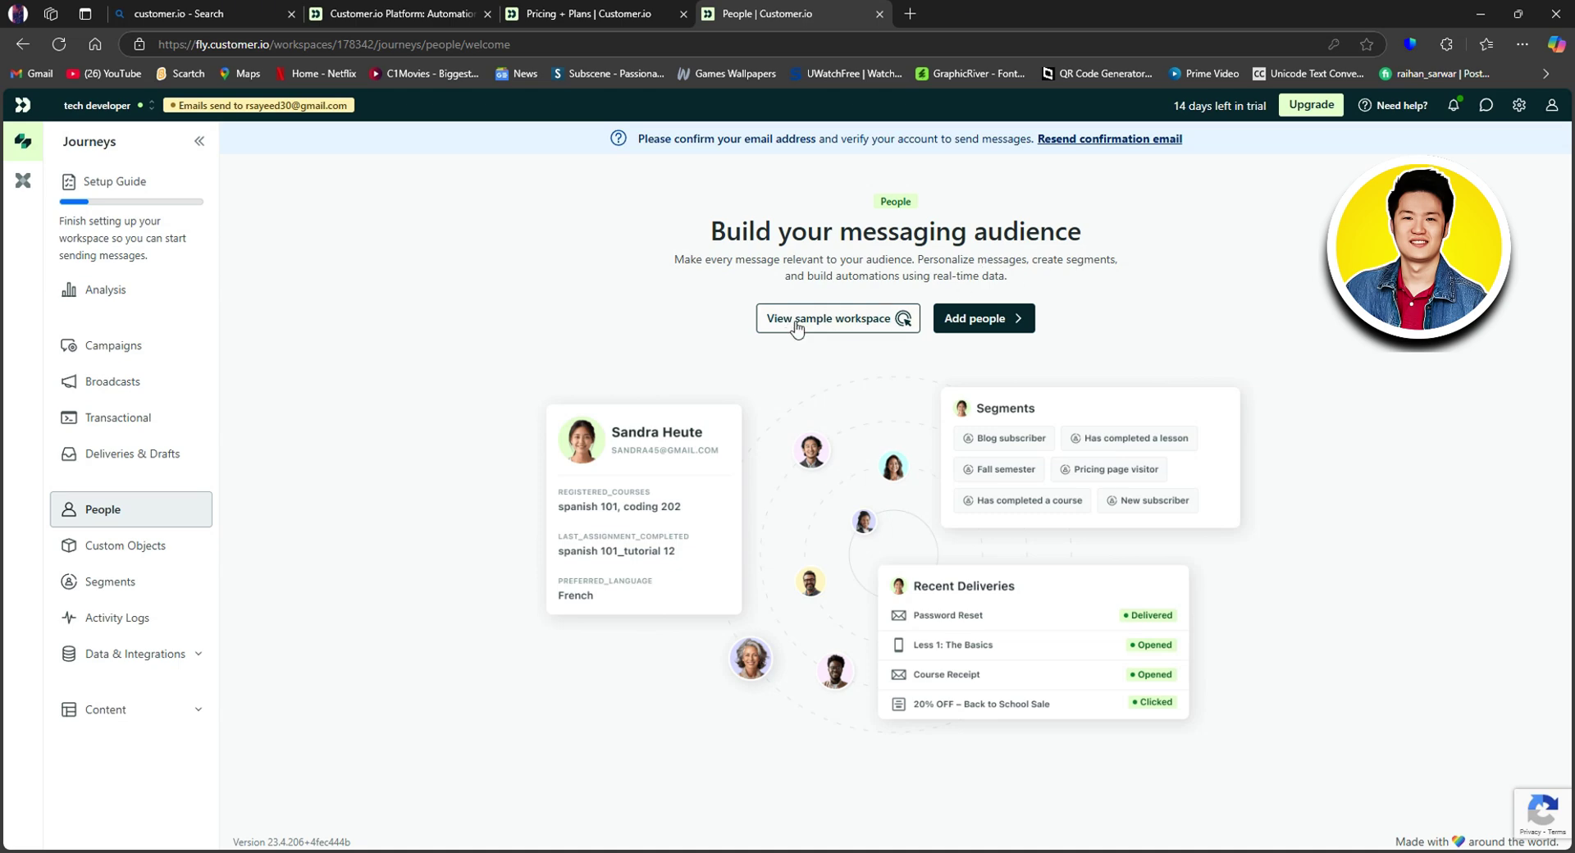
pyautogui.click(1012, 320)
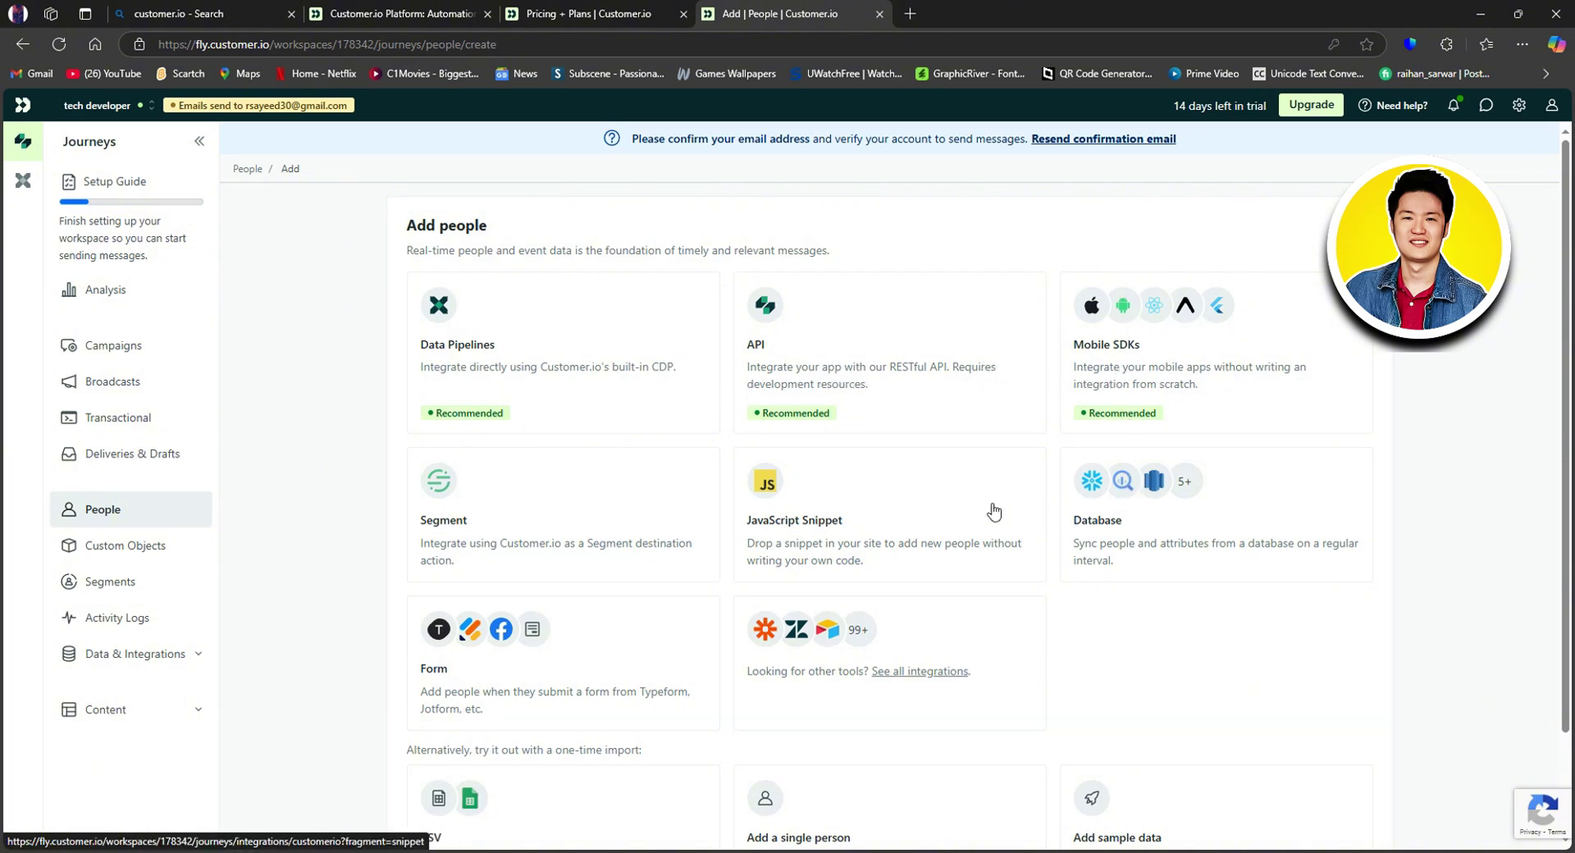
pyautogui.scroll(-2, 591, 545)
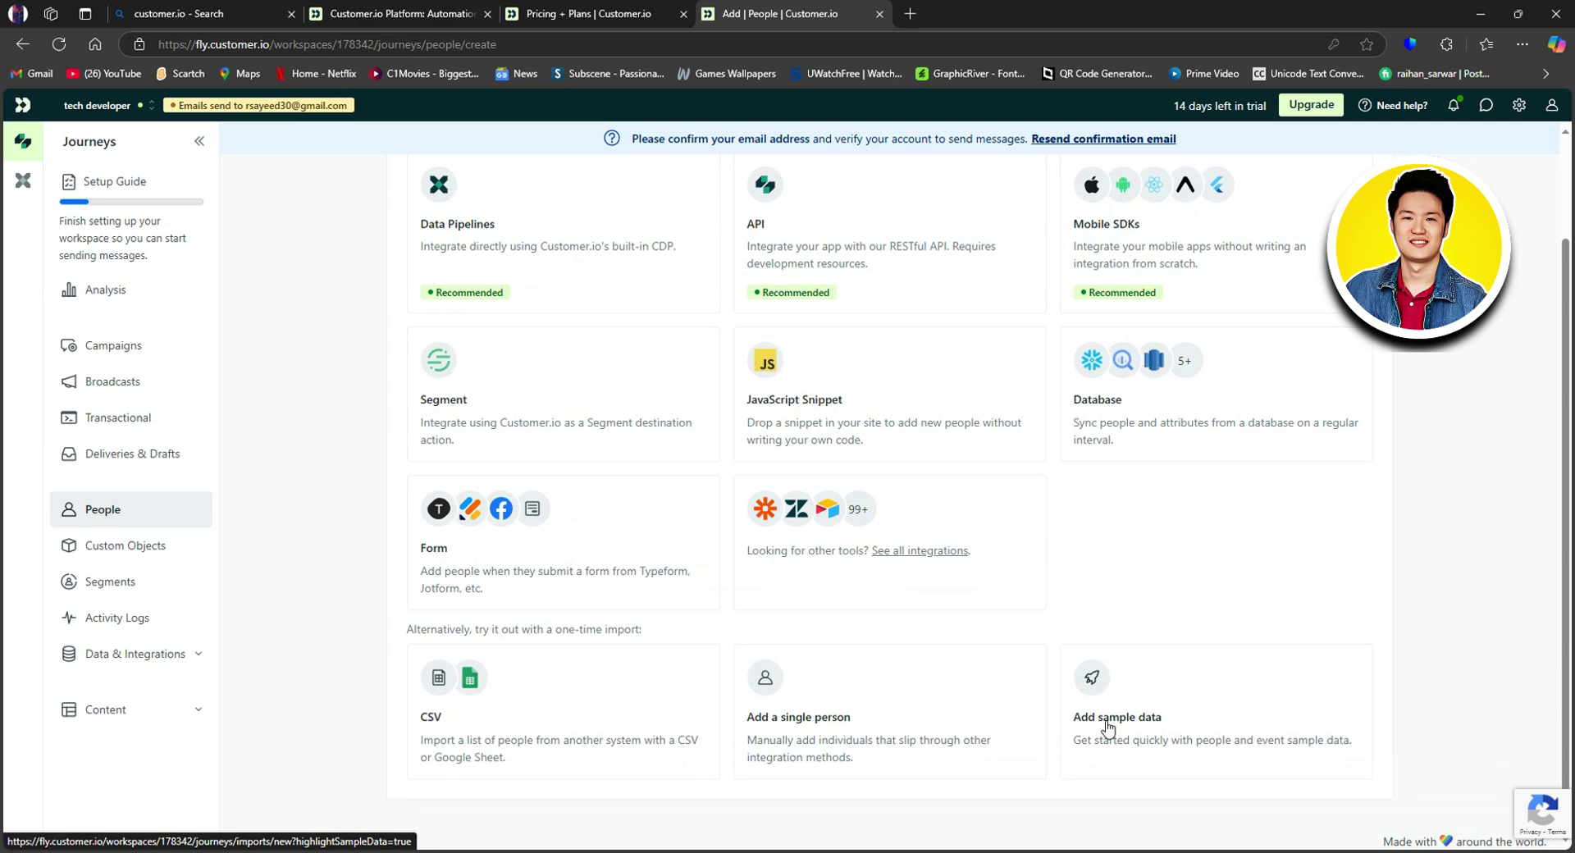
pyautogui.click(820, 727)
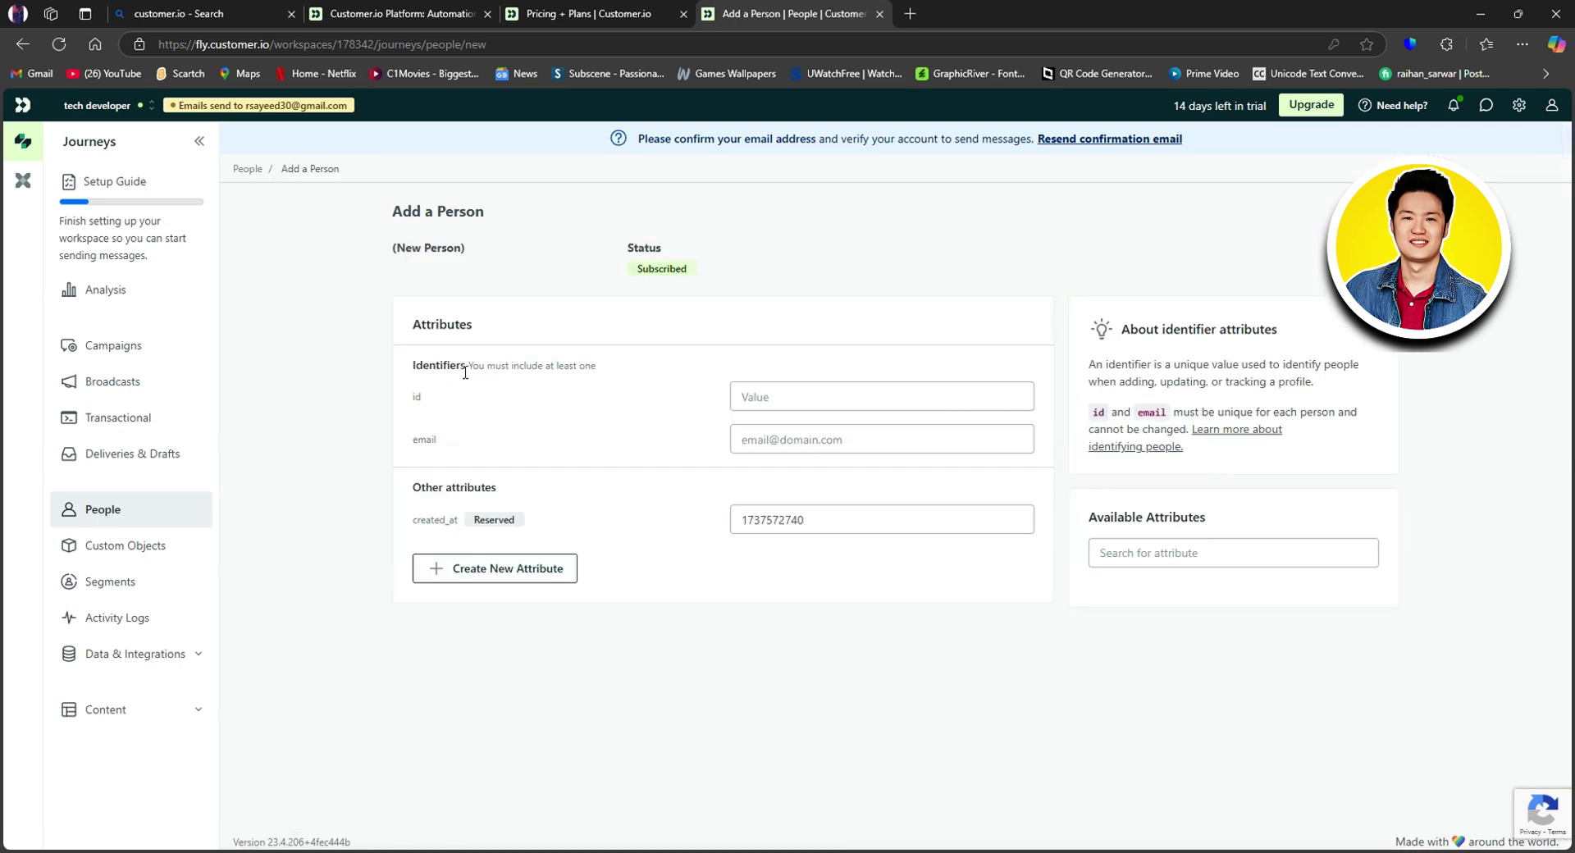
# Step: Step through the id and email identifier fields, leaving both empty
pyautogui.click(783, 395)
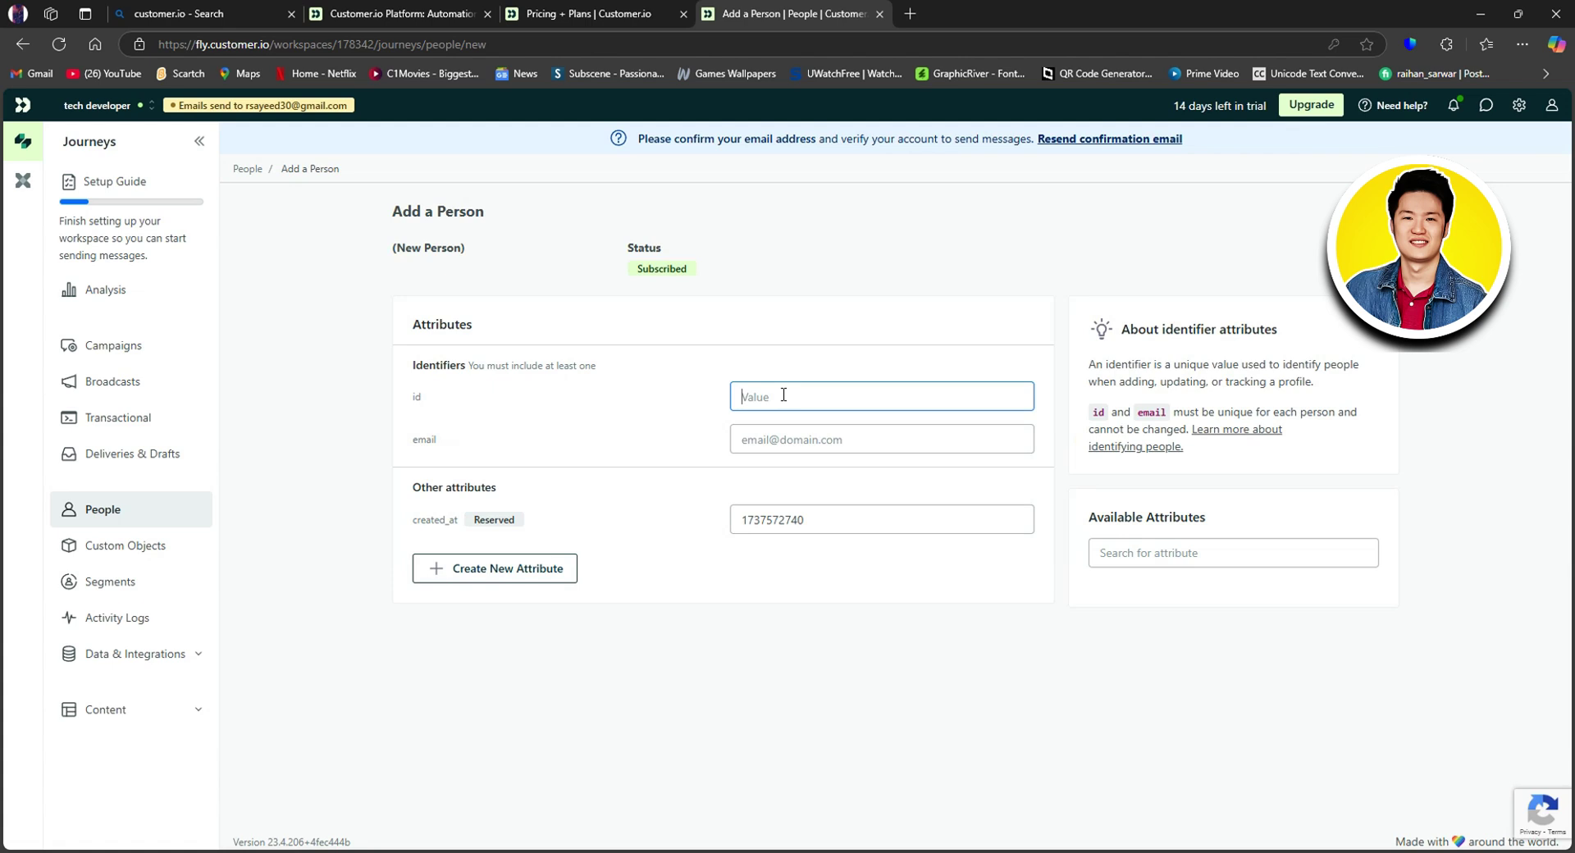
pyautogui.click(830, 439)
pyautogui.tripleClick(697, 476)
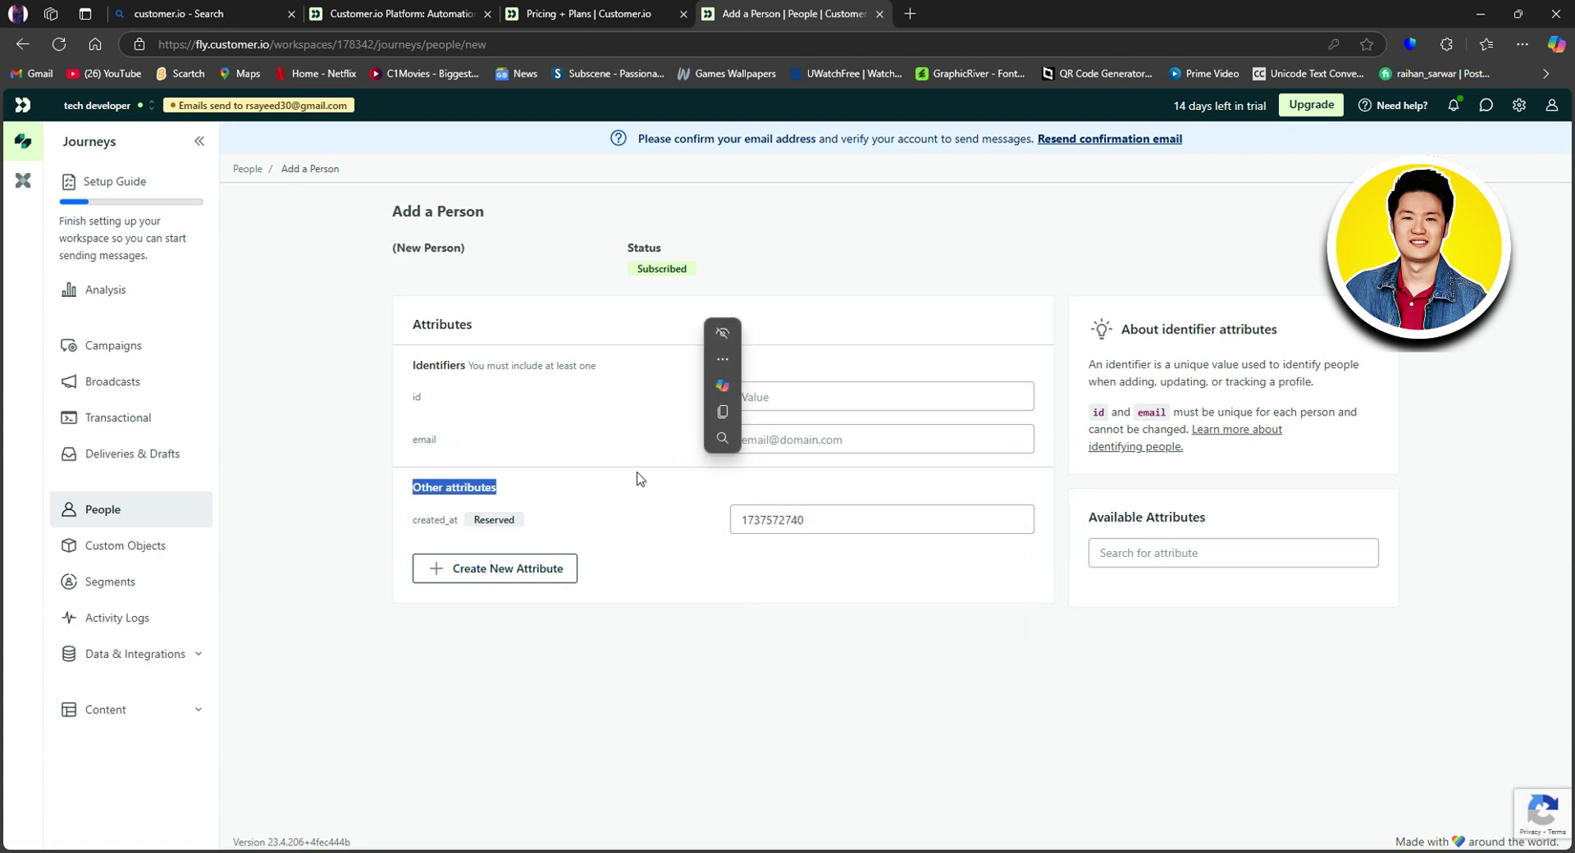
pyautogui.click(625, 506)
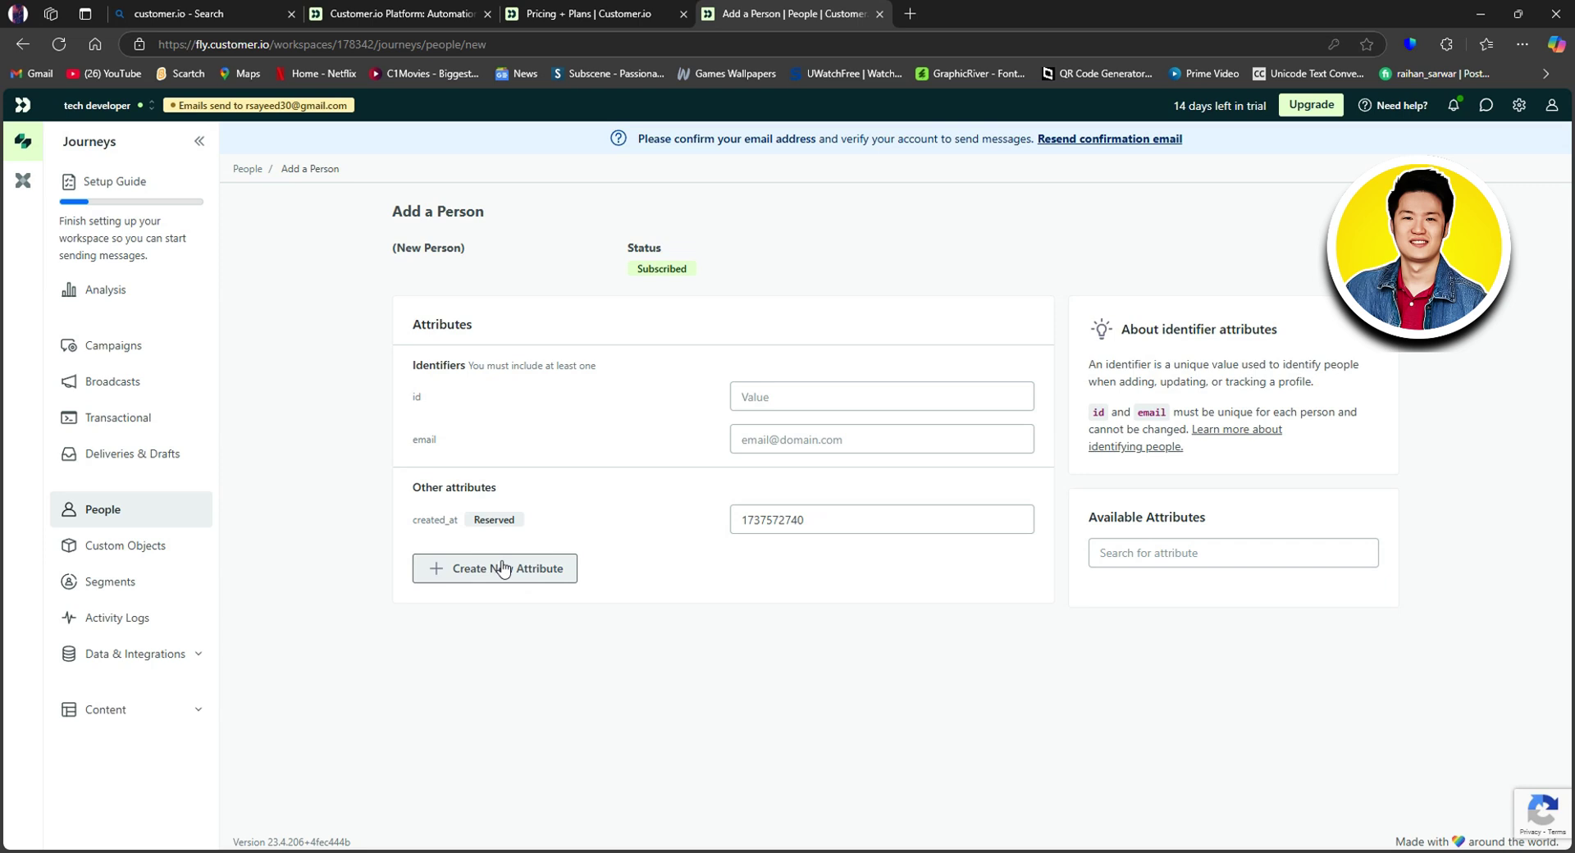
# Step: Start a custom object type, compare the template cards, and continue with Companies
pyautogui.click(135, 552)
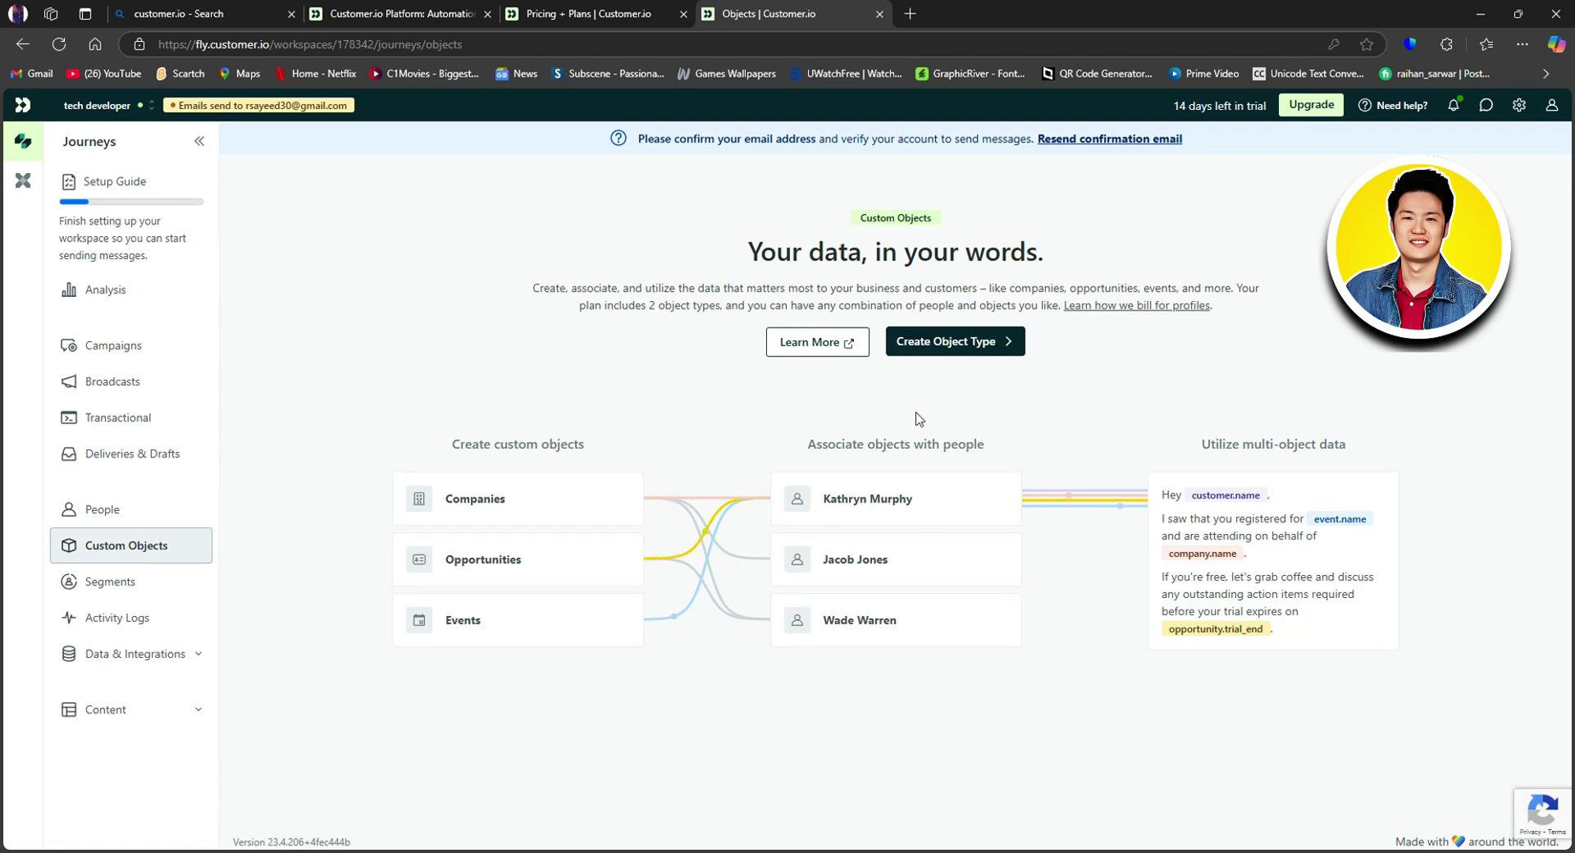
pyautogui.click(913, 347)
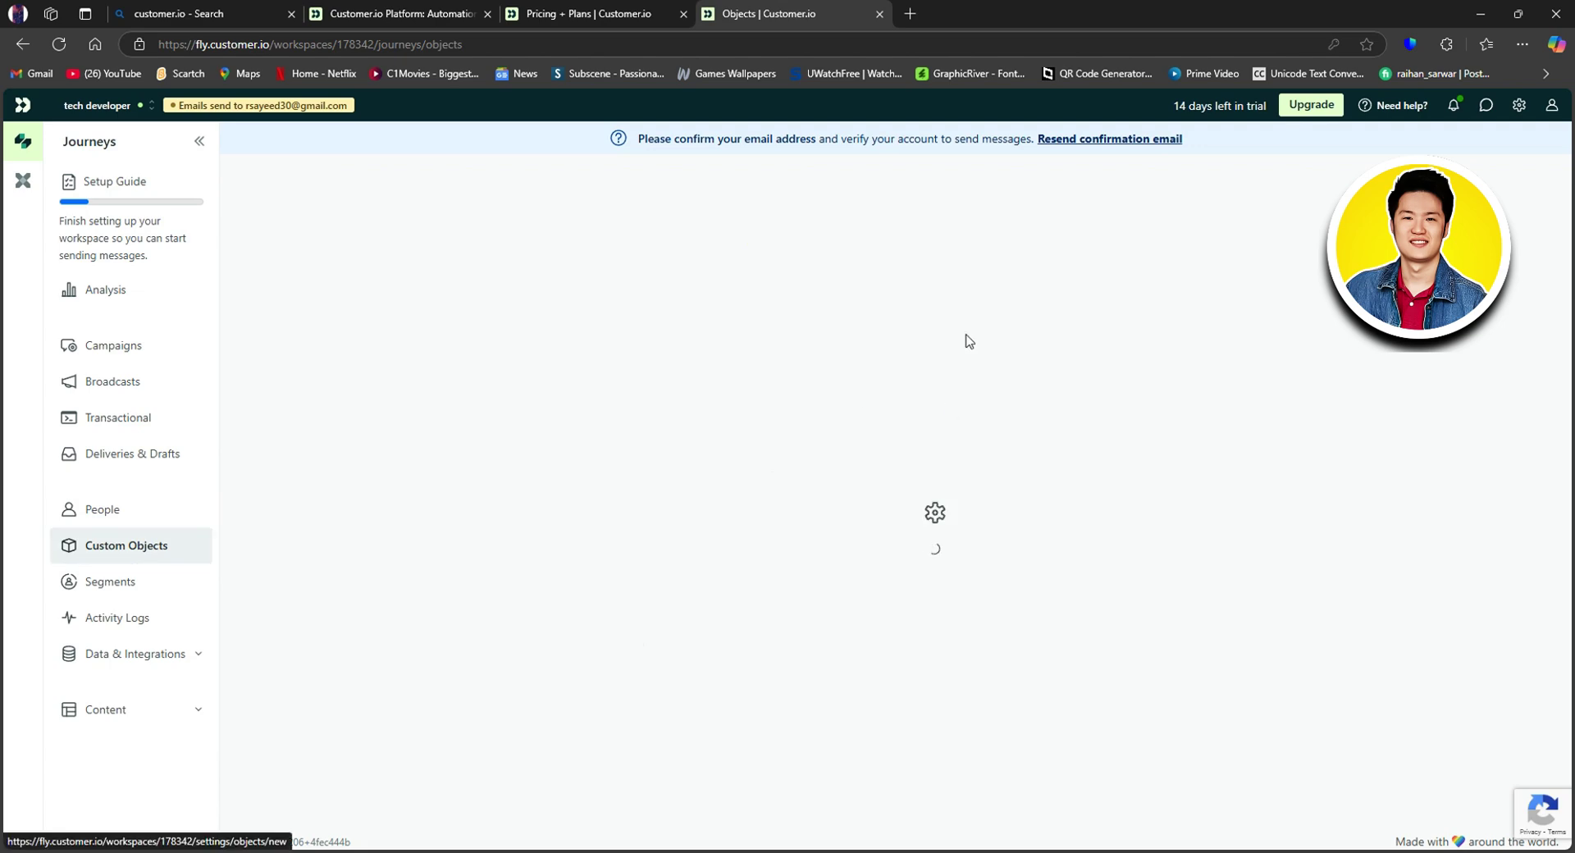
pyautogui.click(563, 363)
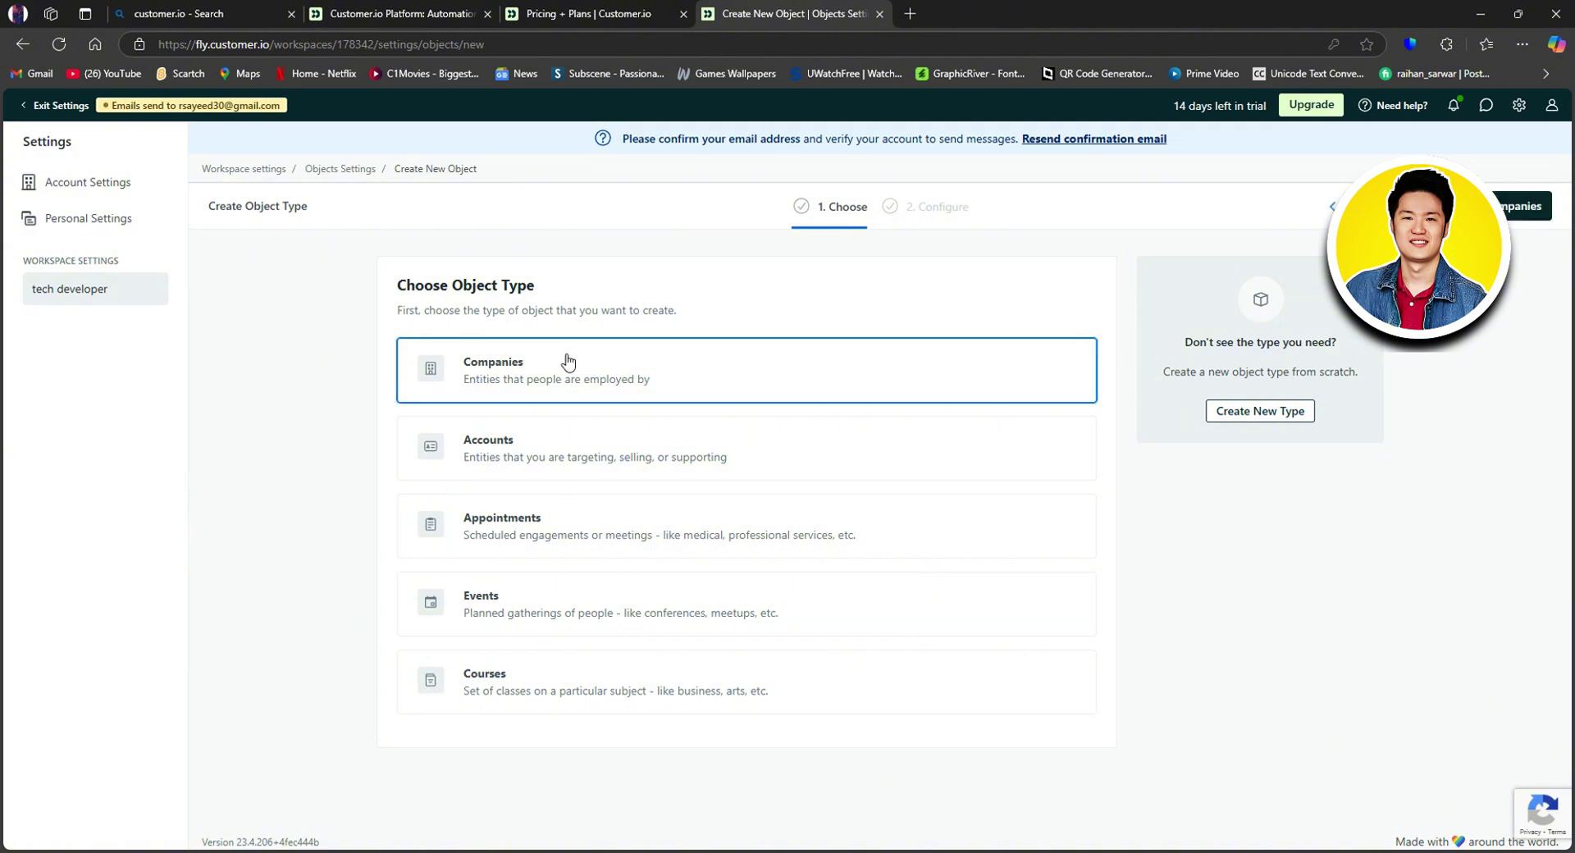
pyautogui.click(561, 441)
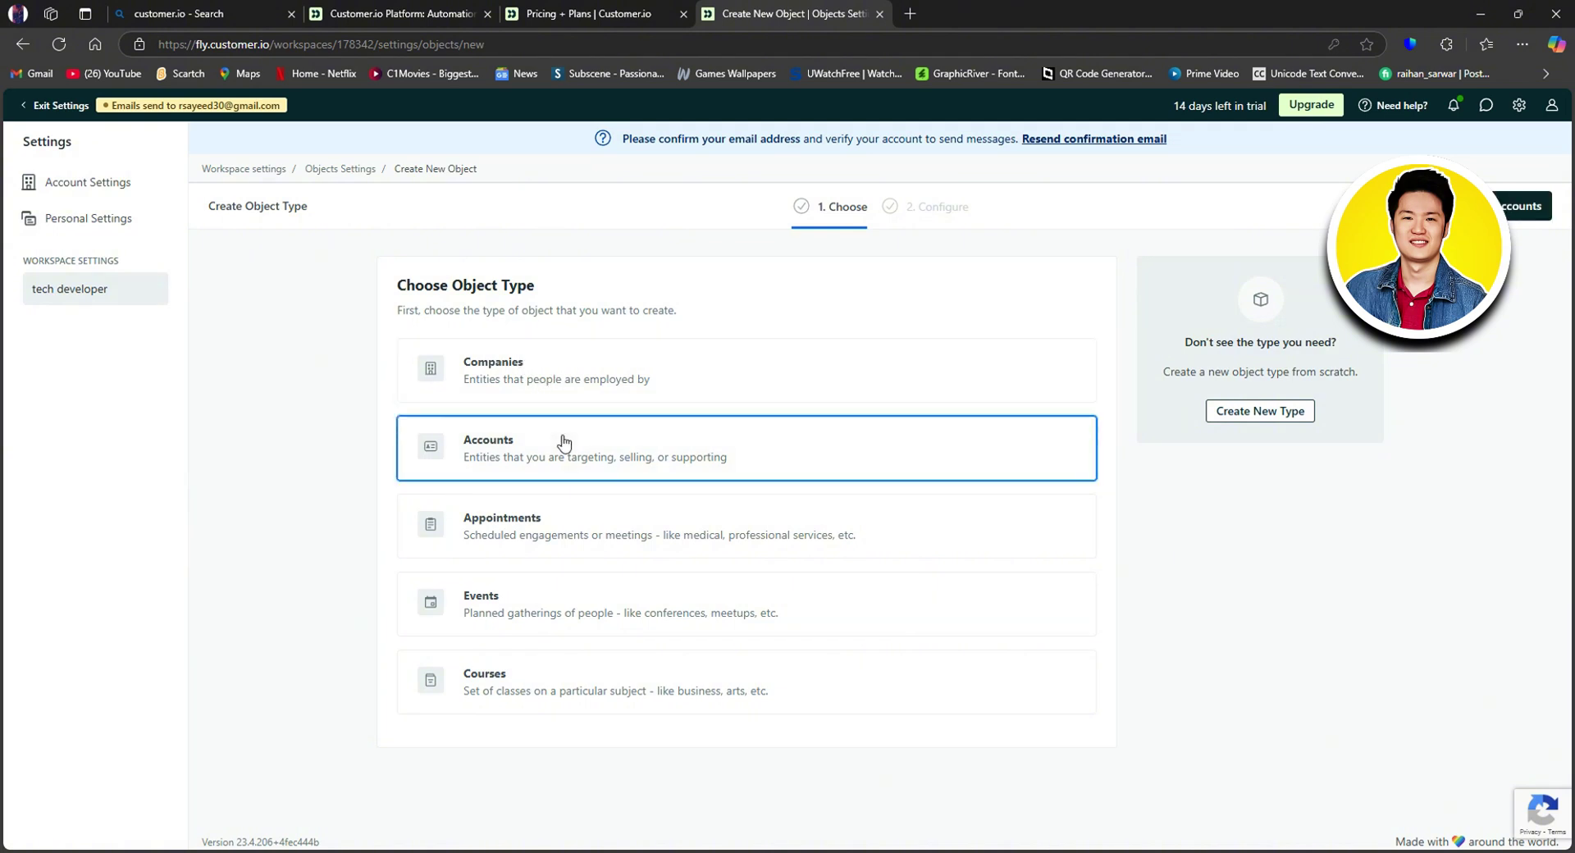
pyautogui.click(610, 525)
pyautogui.click(588, 607)
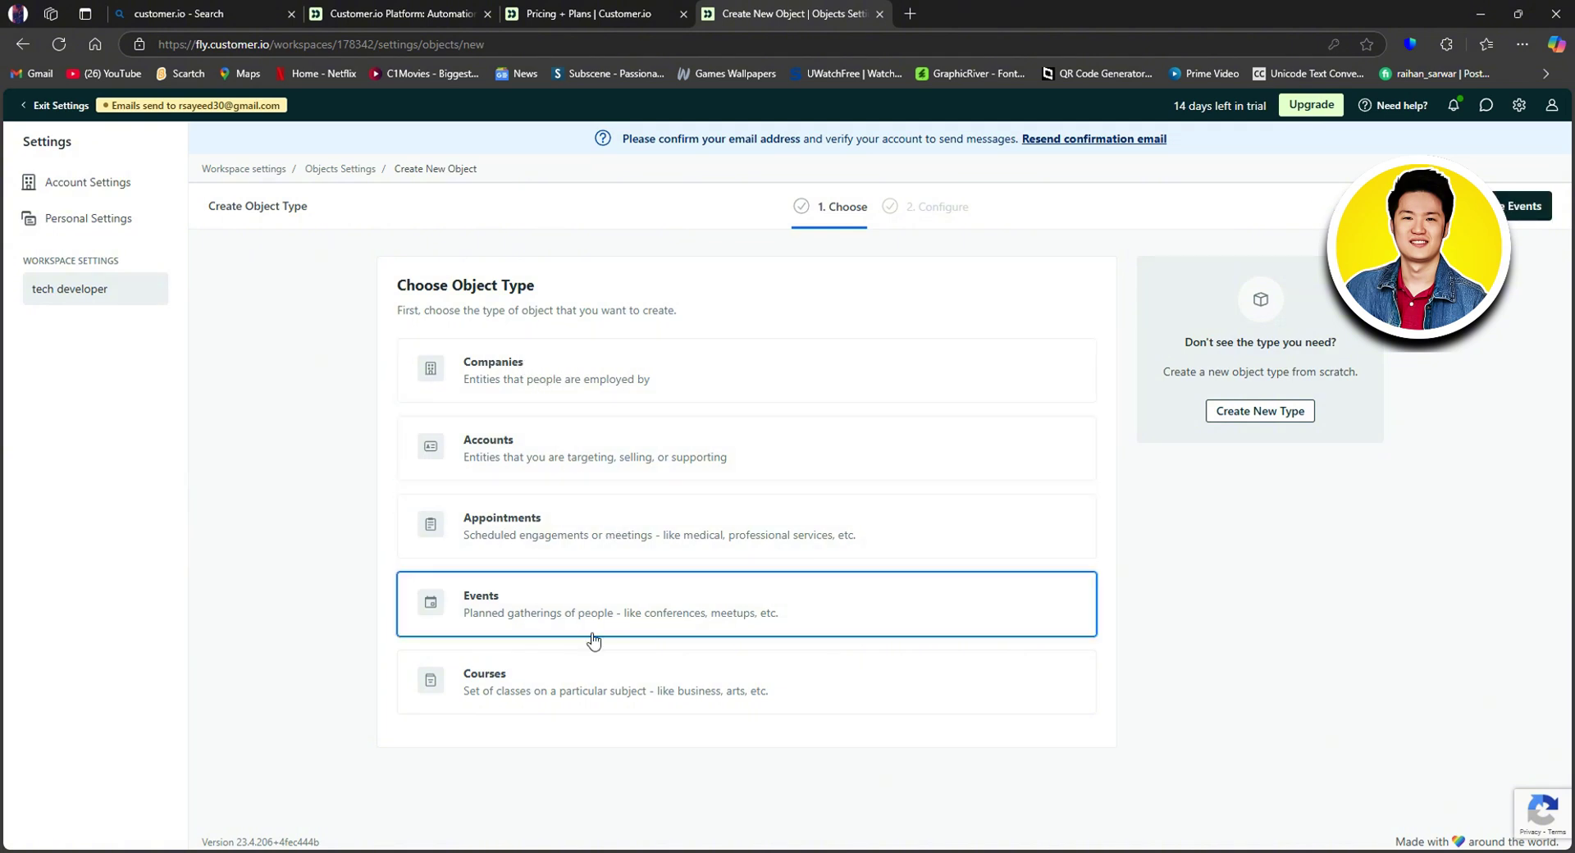
pyautogui.click(601, 685)
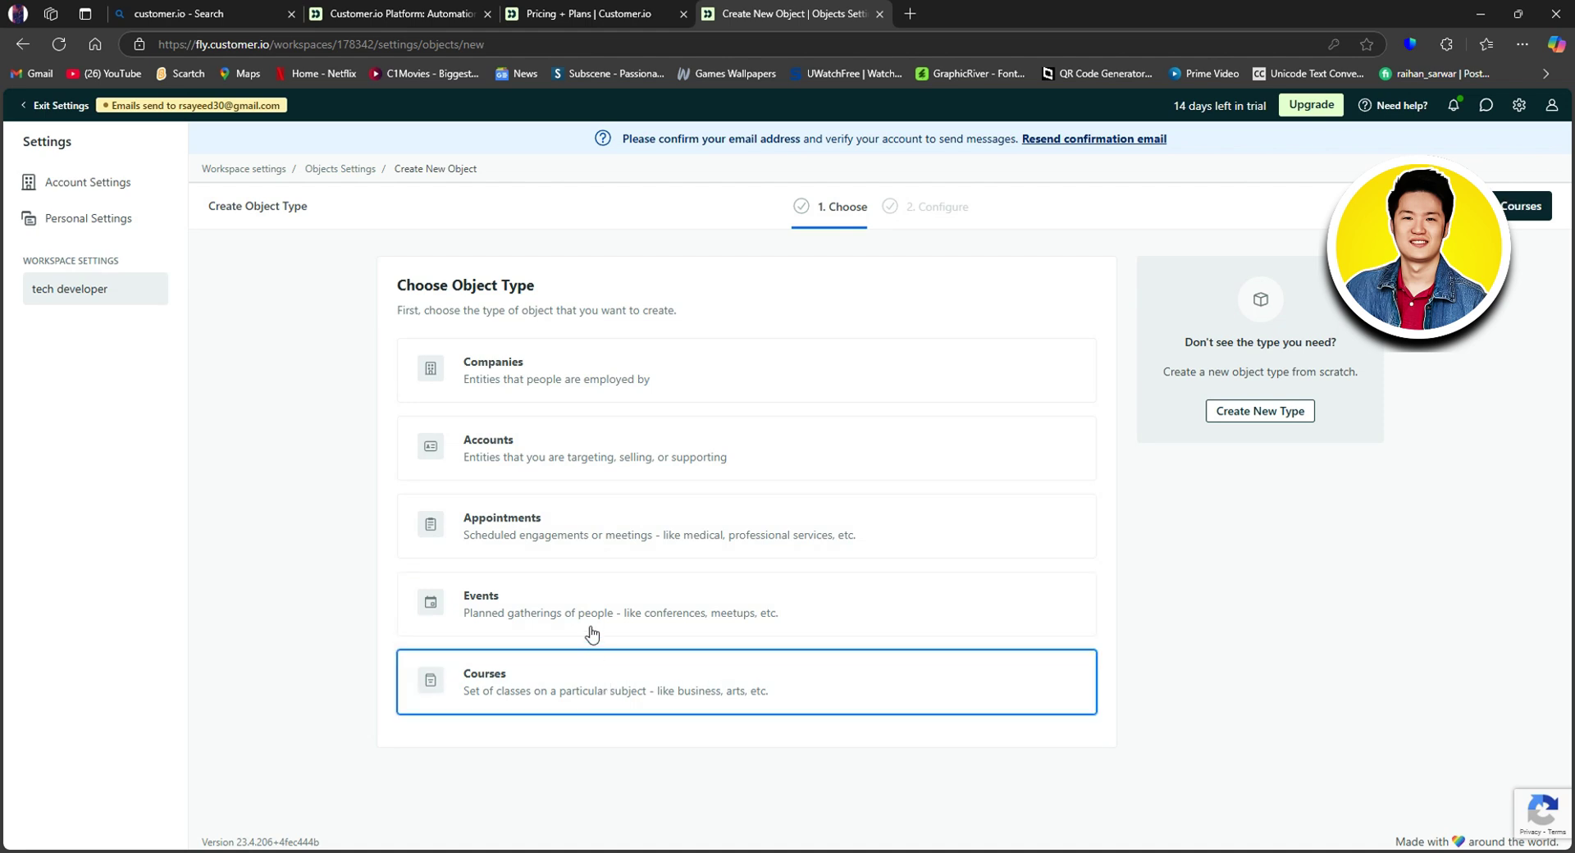
pyautogui.click(550, 373)
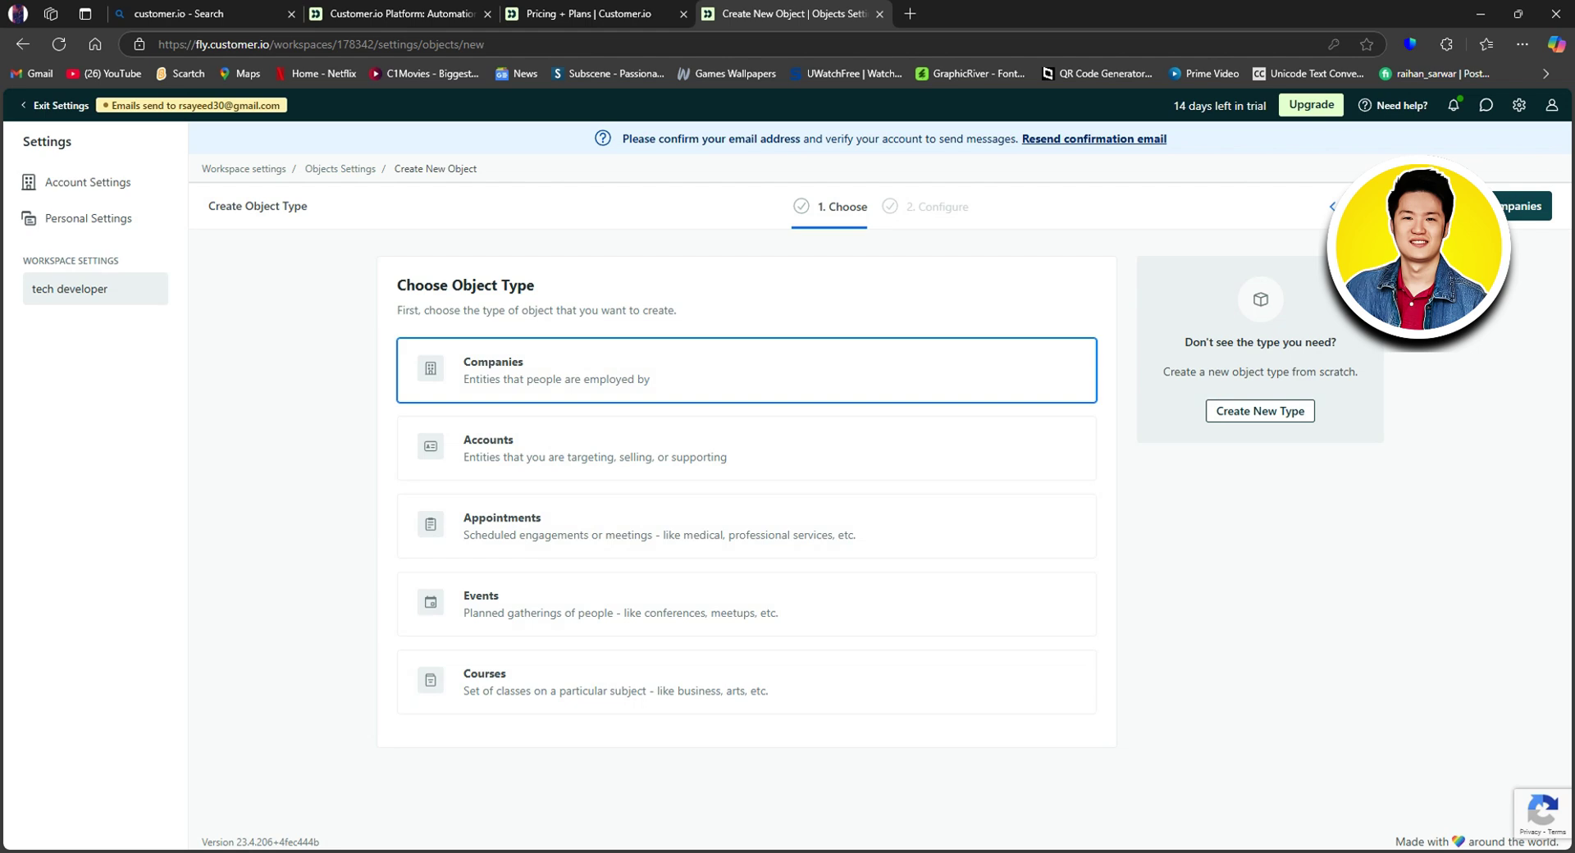
pyautogui.click(1468, 205)
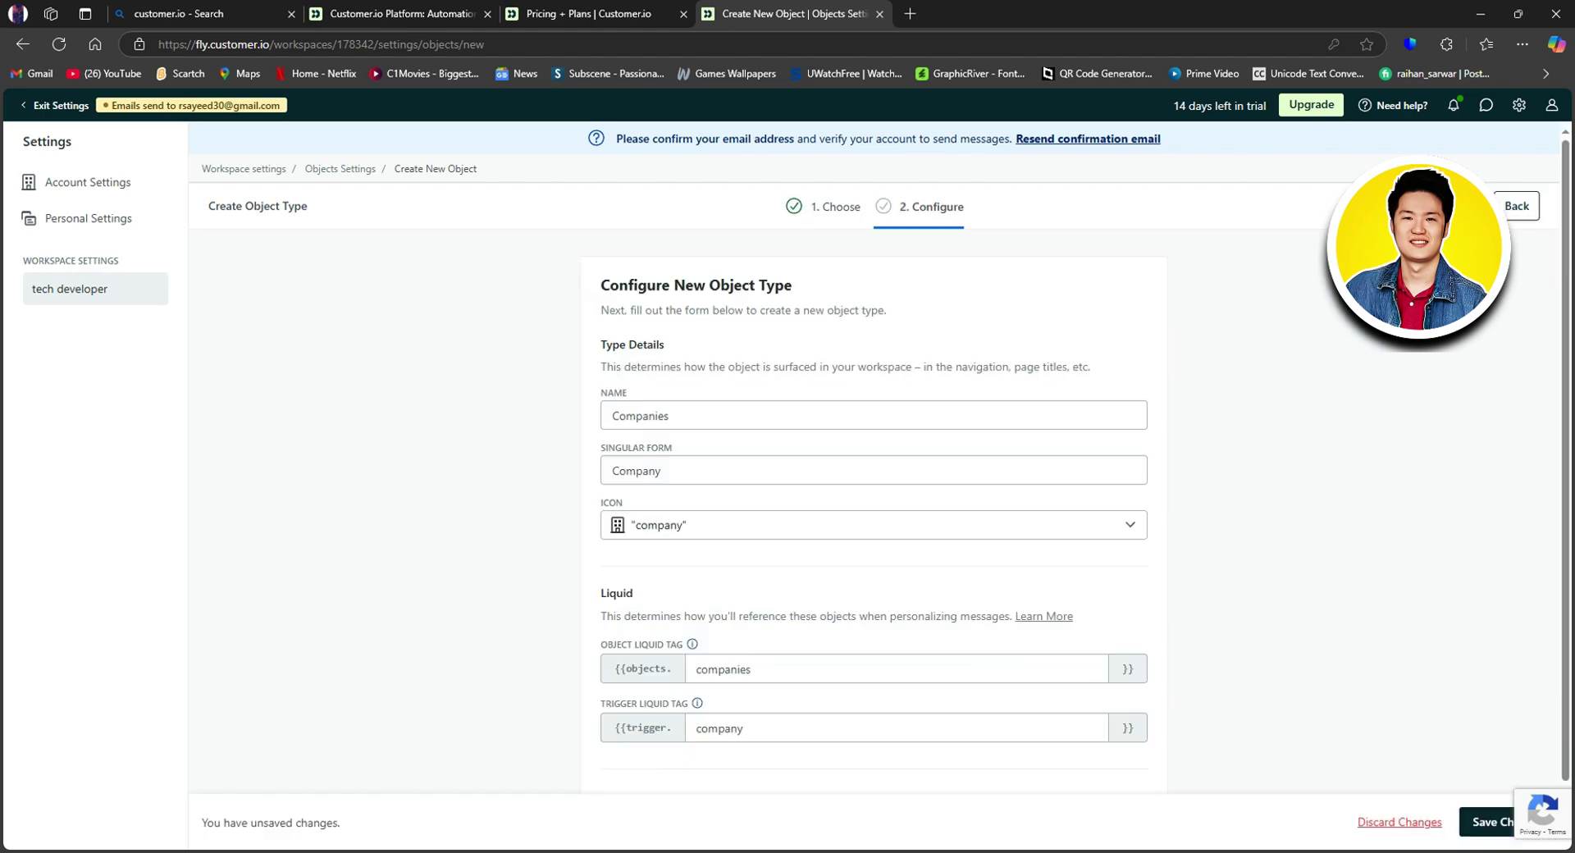
# Step: Confirm the names Companies and Company, and keep the company icon
pyautogui.click(641, 416)
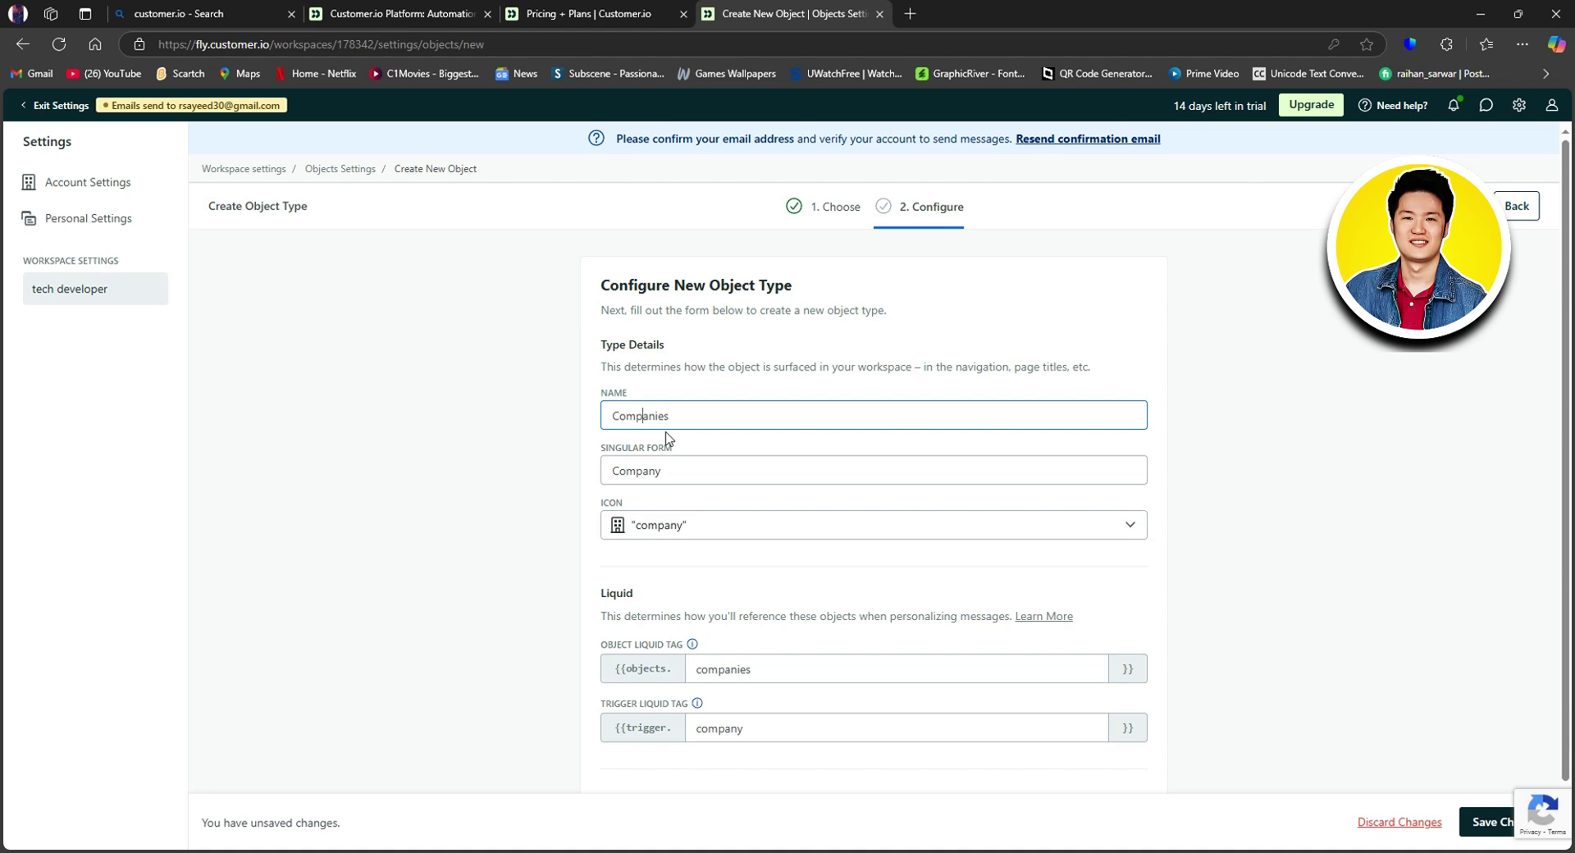
pyautogui.click(676, 470)
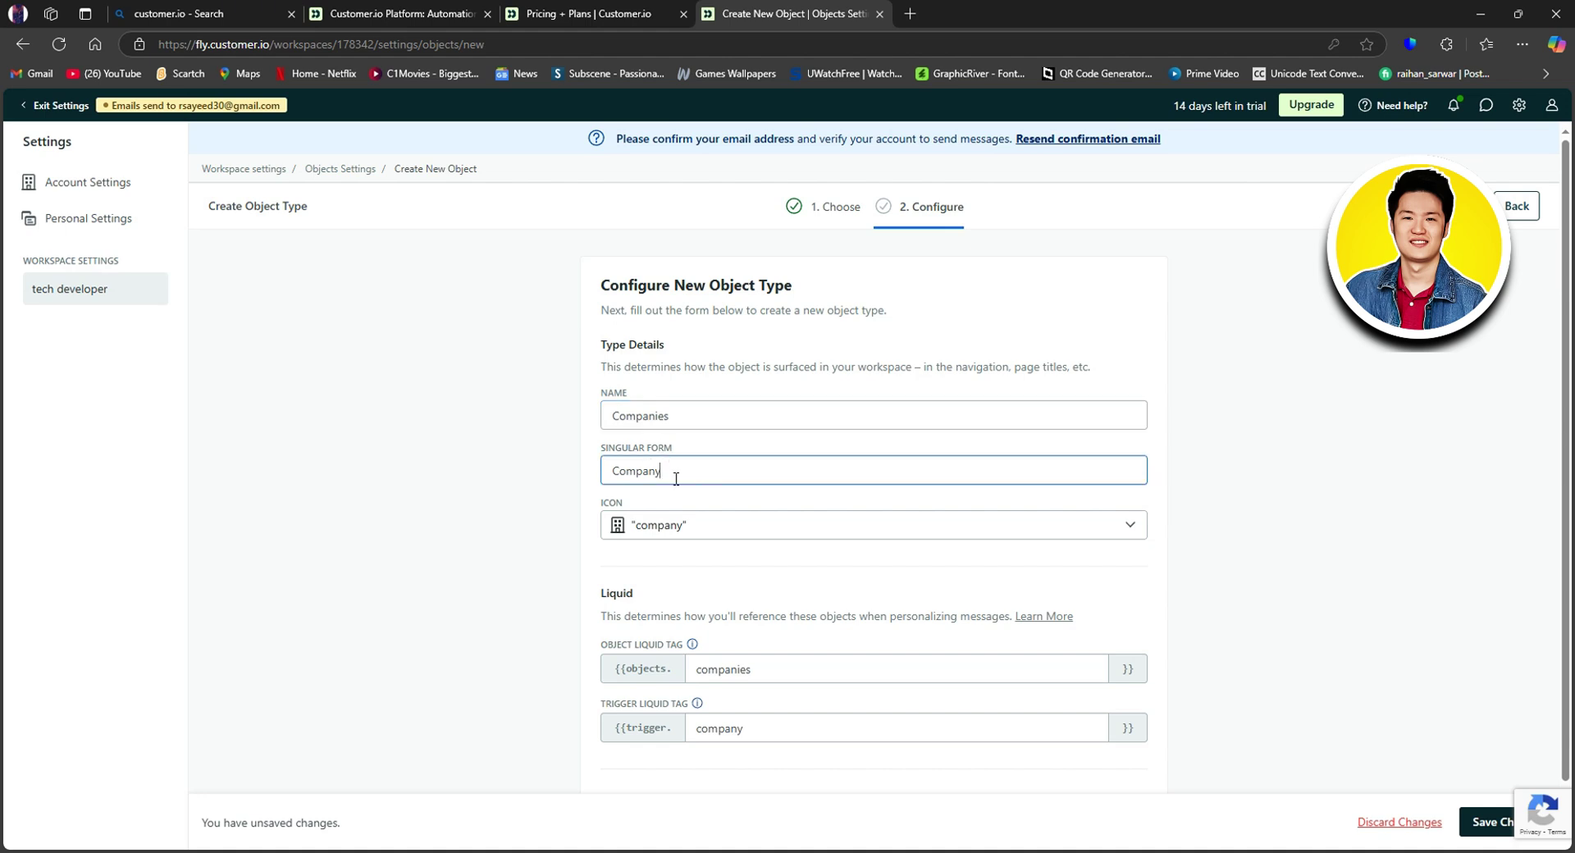
pyautogui.click(703, 529)
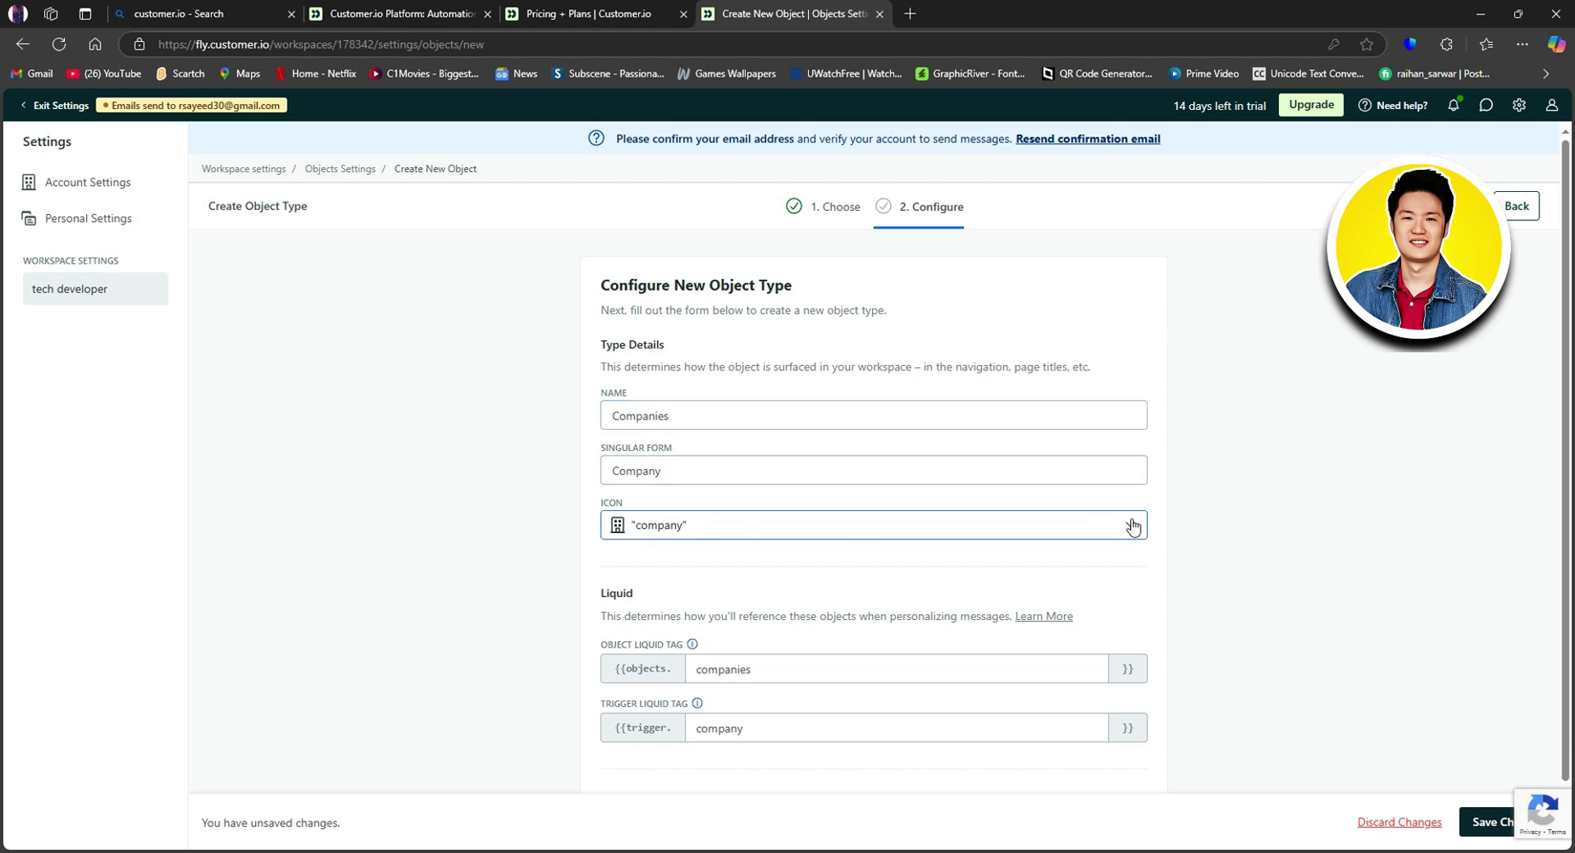
pyautogui.click(623, 527)
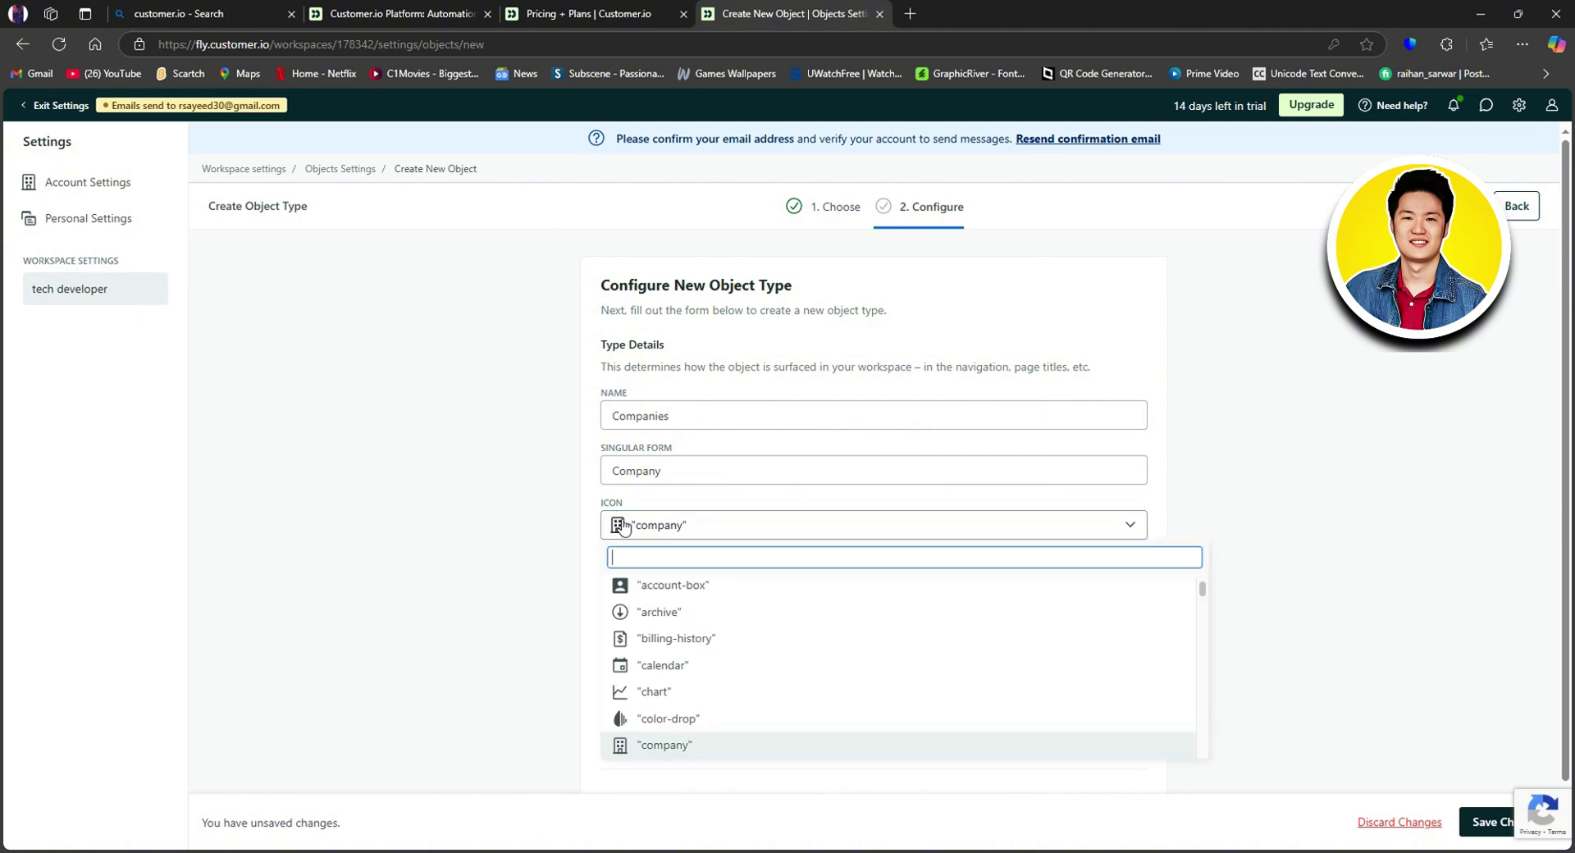
pyautogui.scroll(-2, 686, 681)
pyautogui.scroll(2, 680, 646)
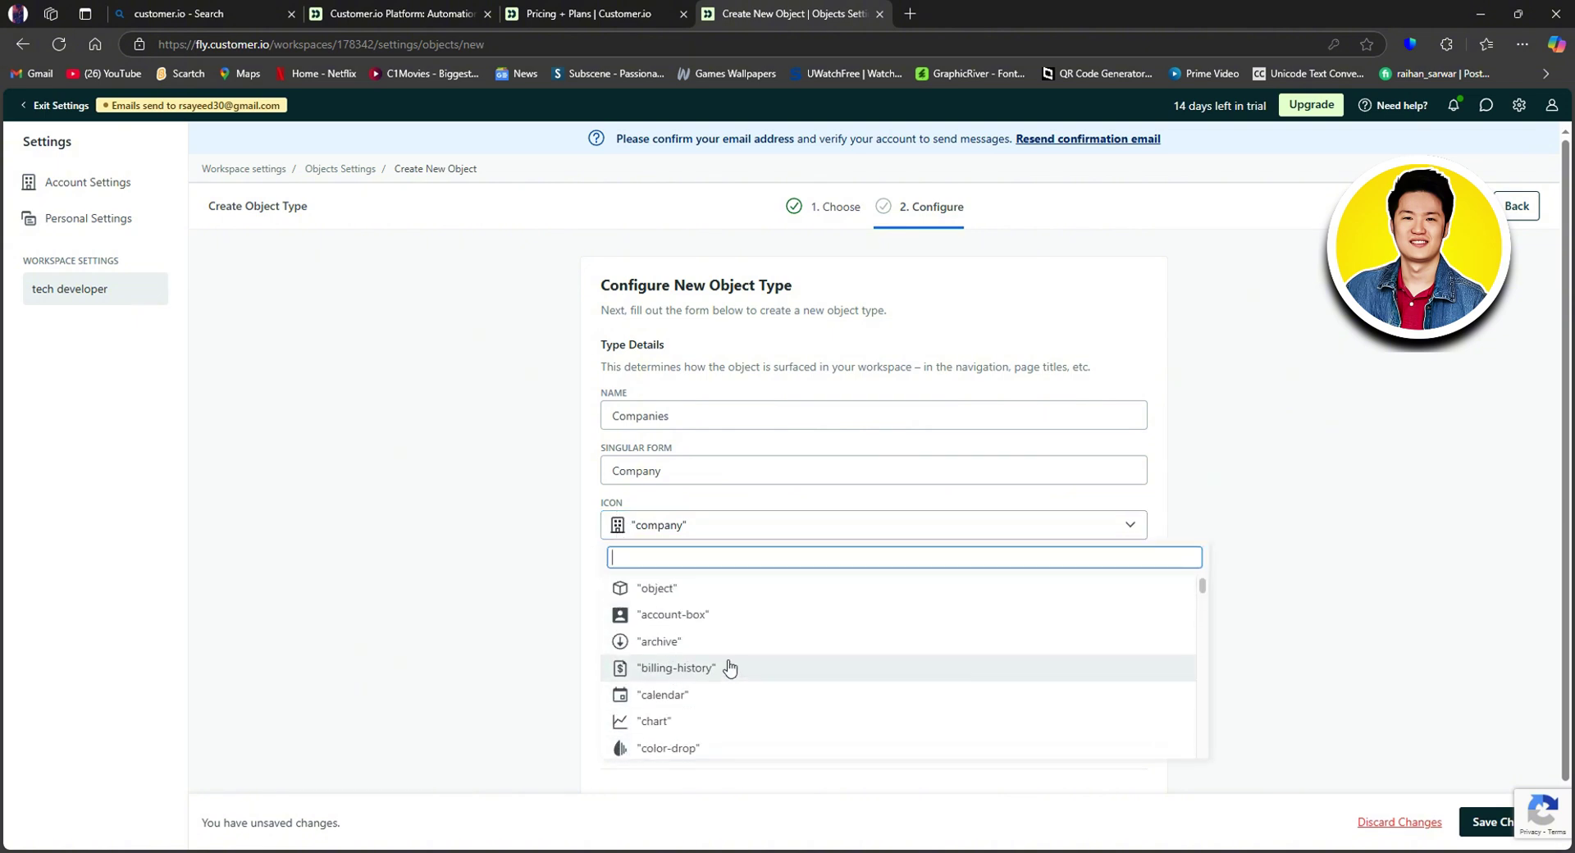
pyautogui.click(516, 631)
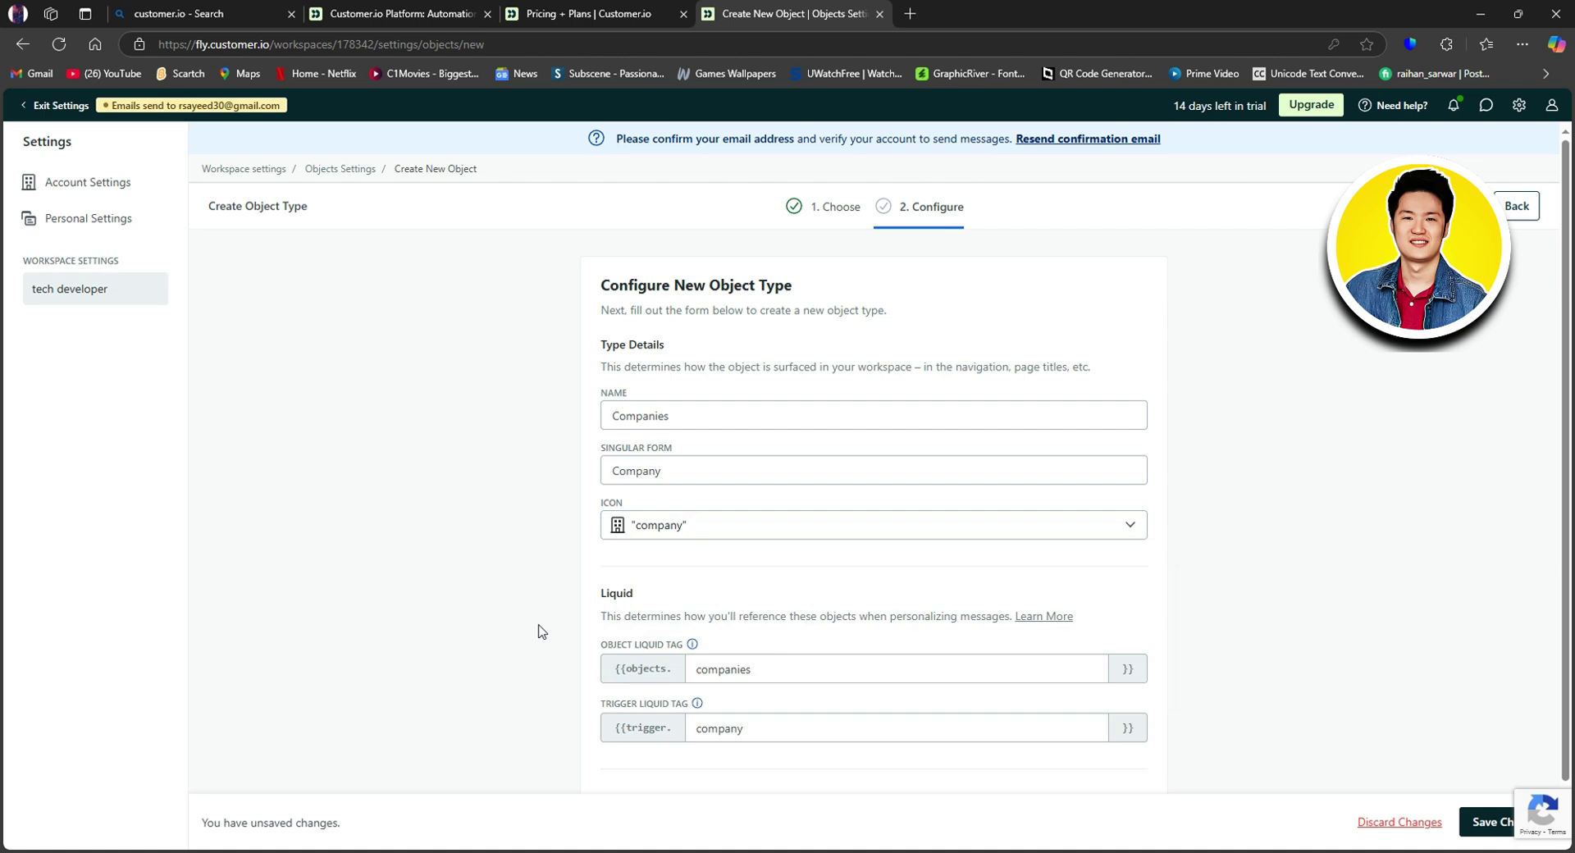
# Step: Check the companies and company liquid tags and set end customers to Both
pyautogui.scroll(-1, 618, 634)
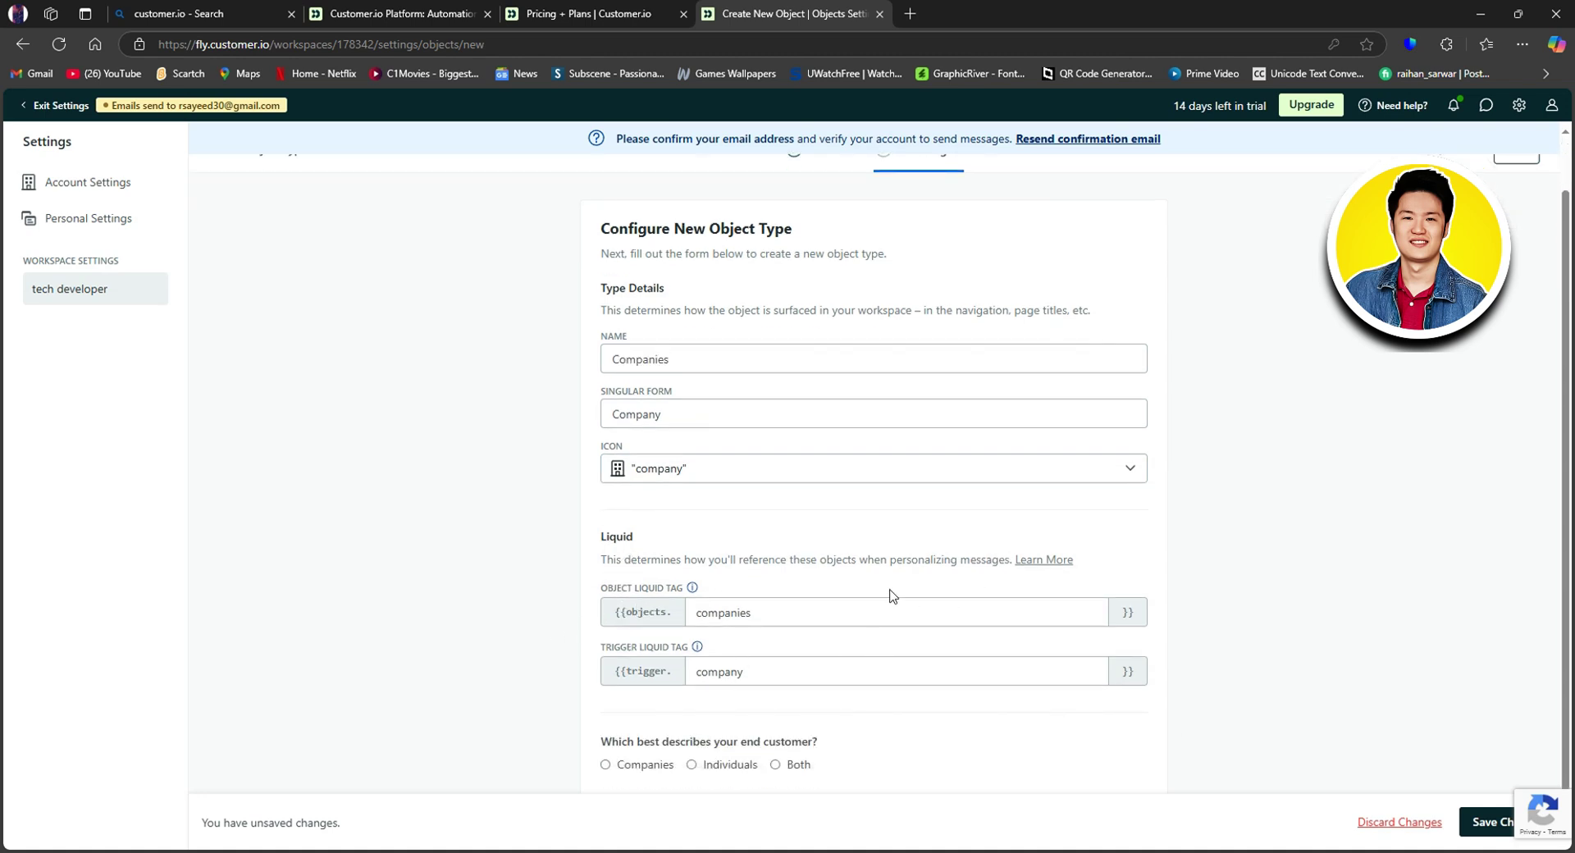
pyautogui.doubleClick(871, 611)
pyautogui.click(834, 667)
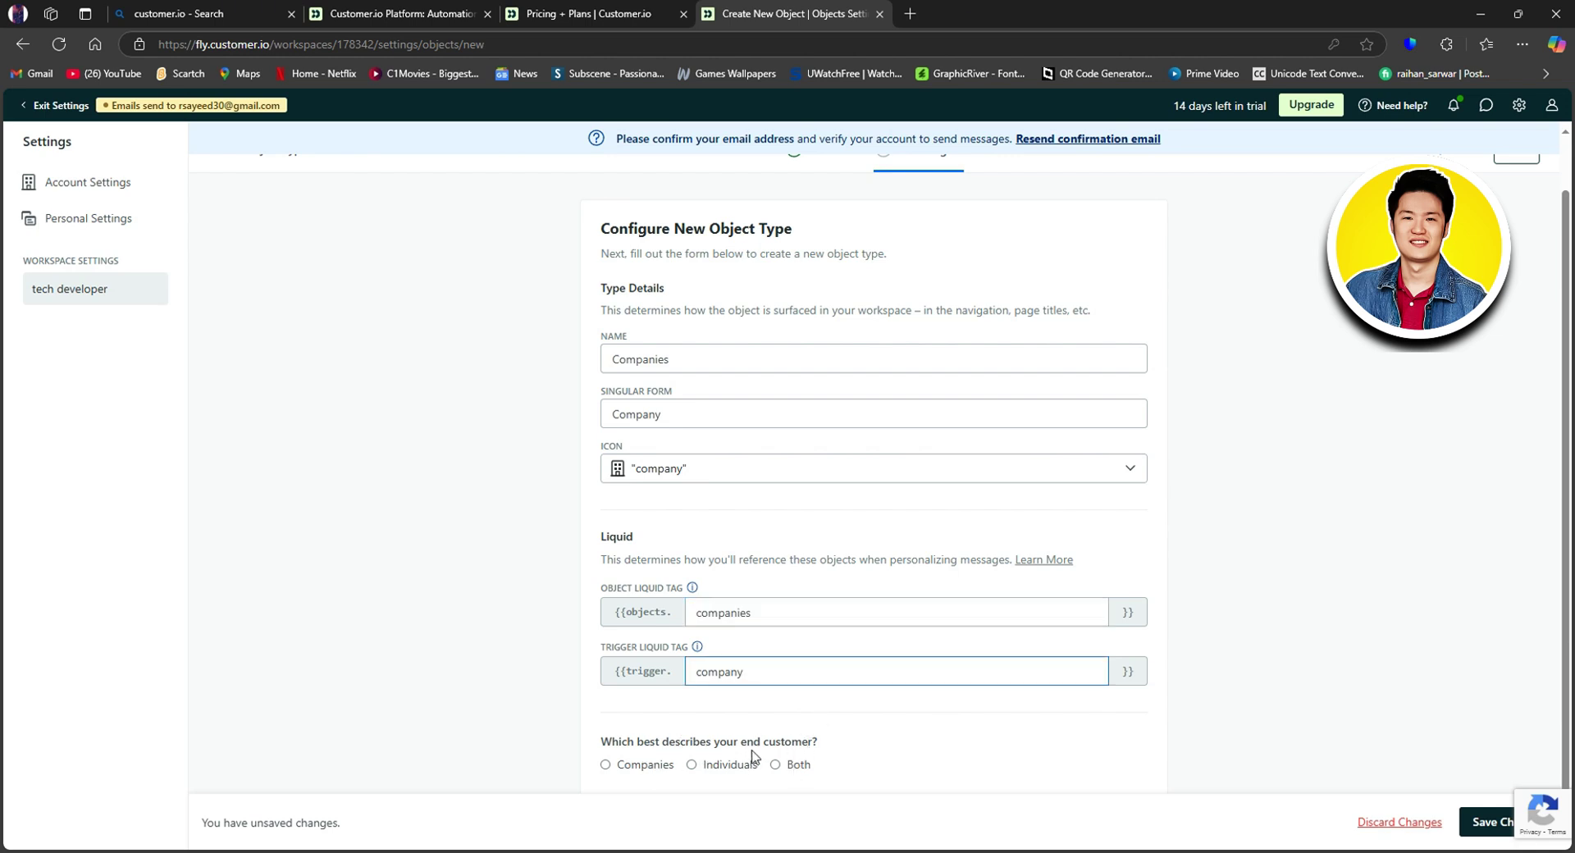
pyautogui.click(645, 768)
pyautogui.click(747, 772)
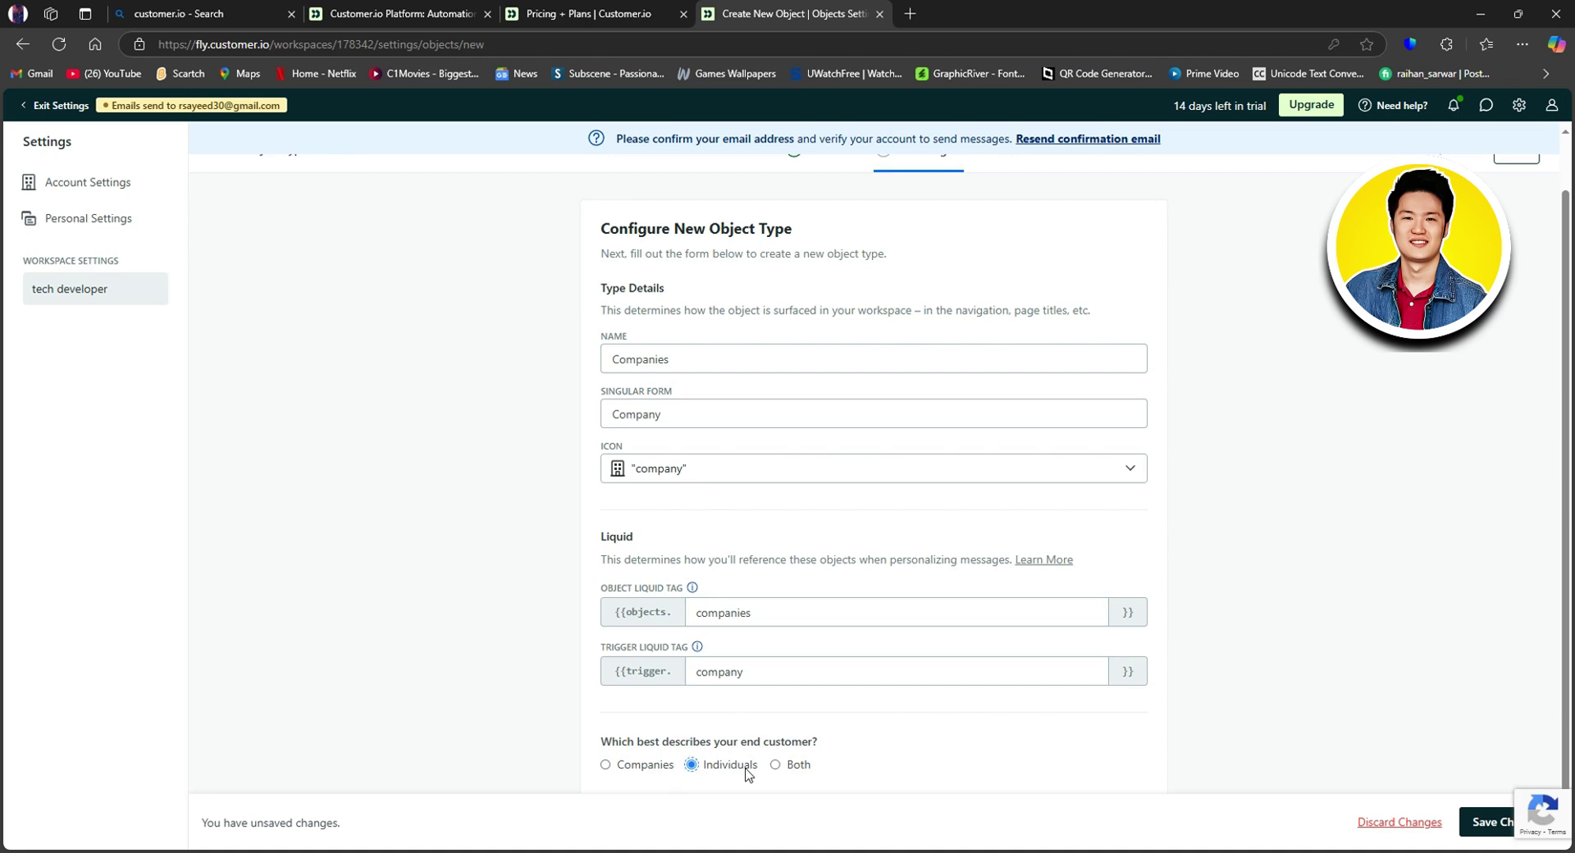
pyautogui.click(793, 768)
# Step: Exit Settings, open Segments, and review the tag, usage, type and status filters, keeping Active
pyautogui.click(33, 106)
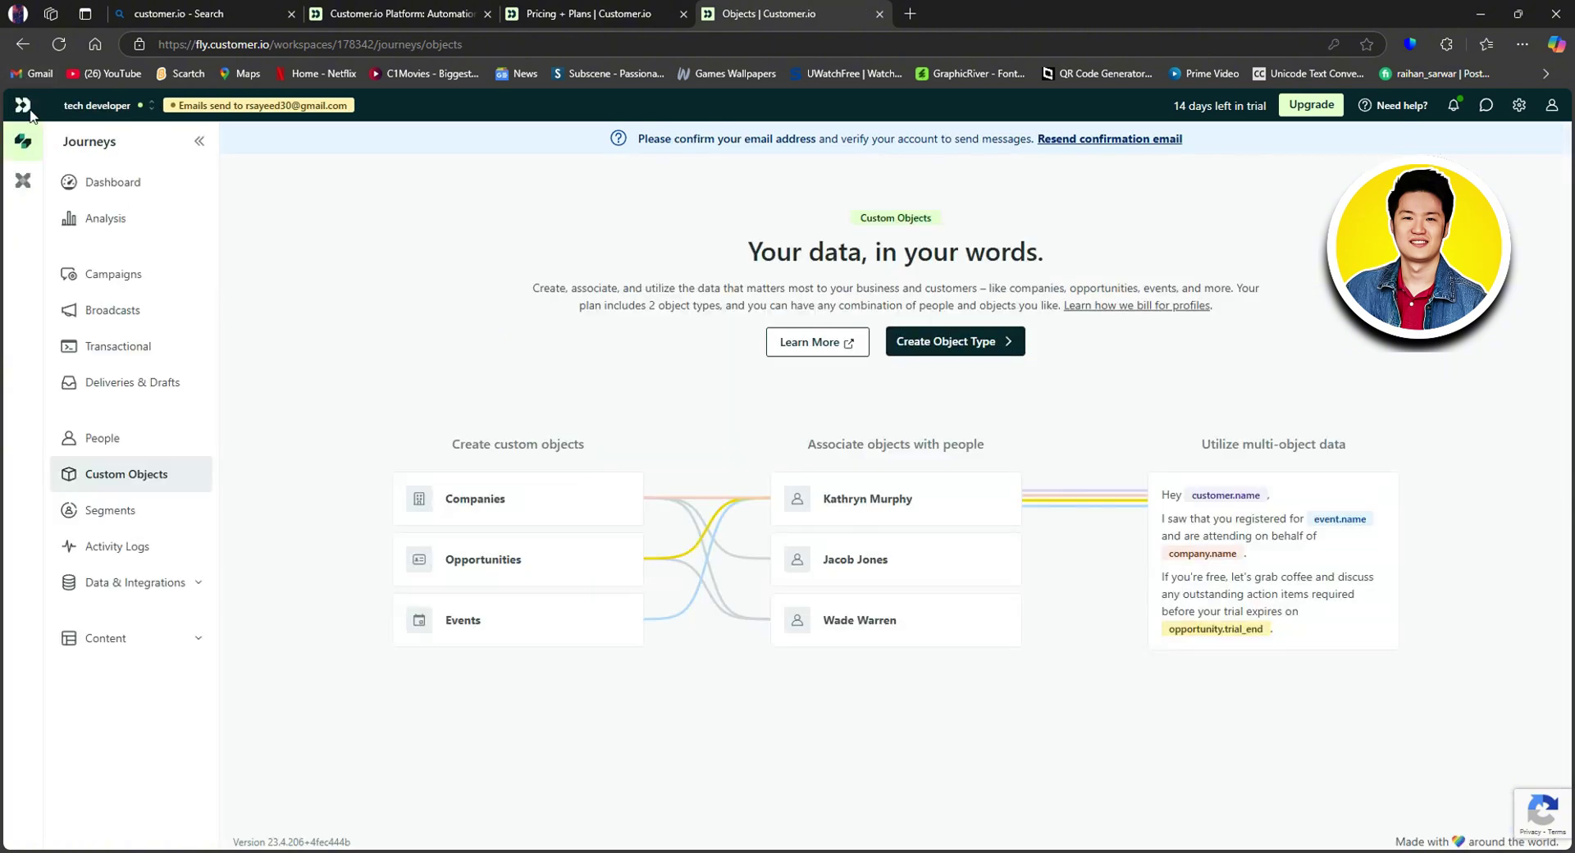
pyautogui.click(130, 584)
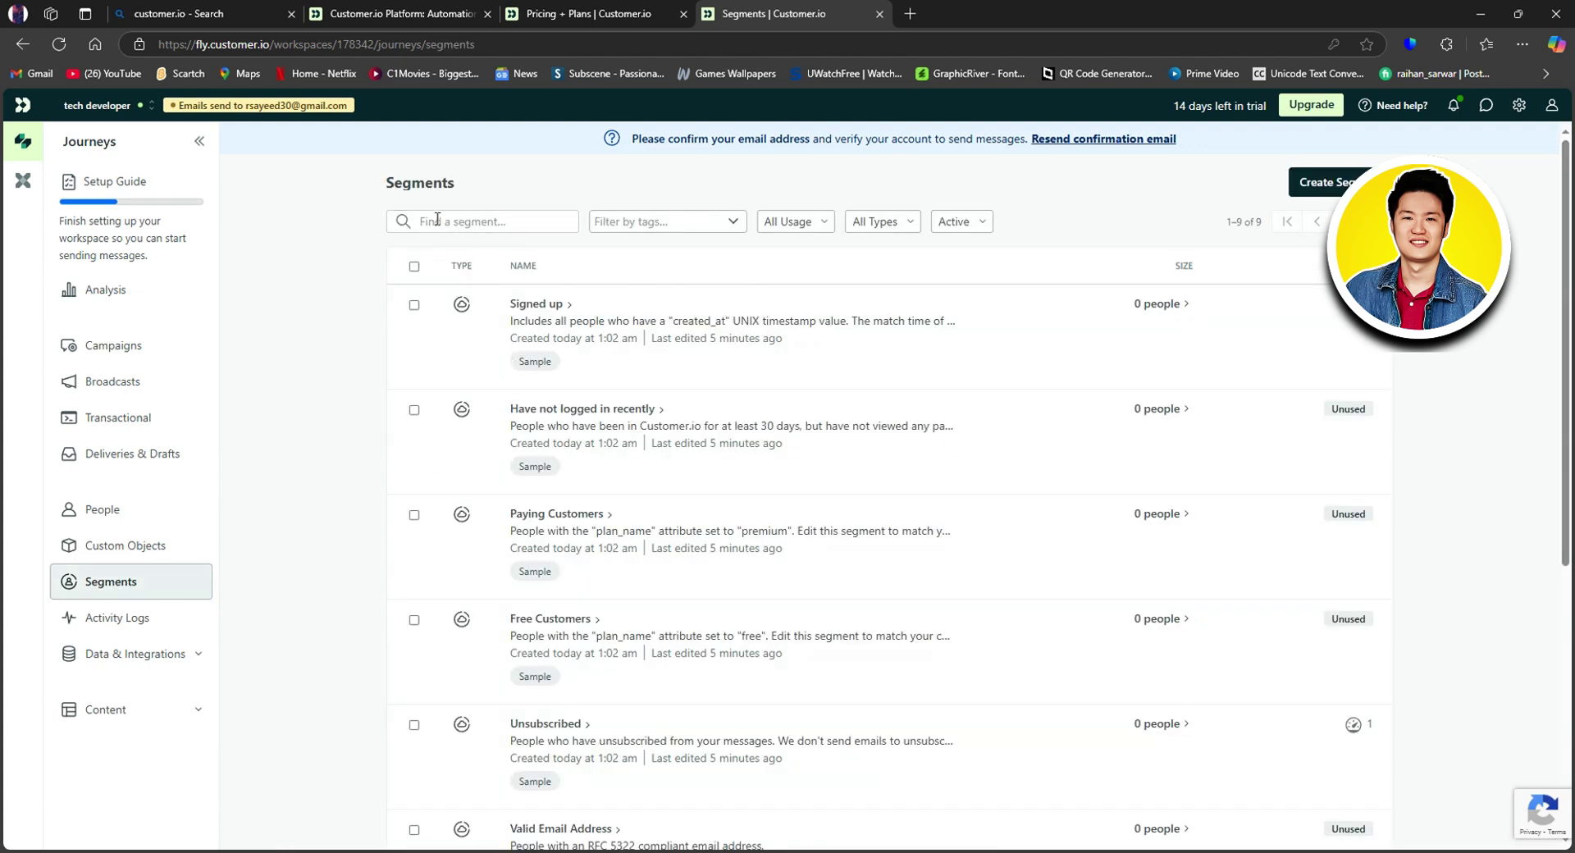
pyautogui.click(676, 220)
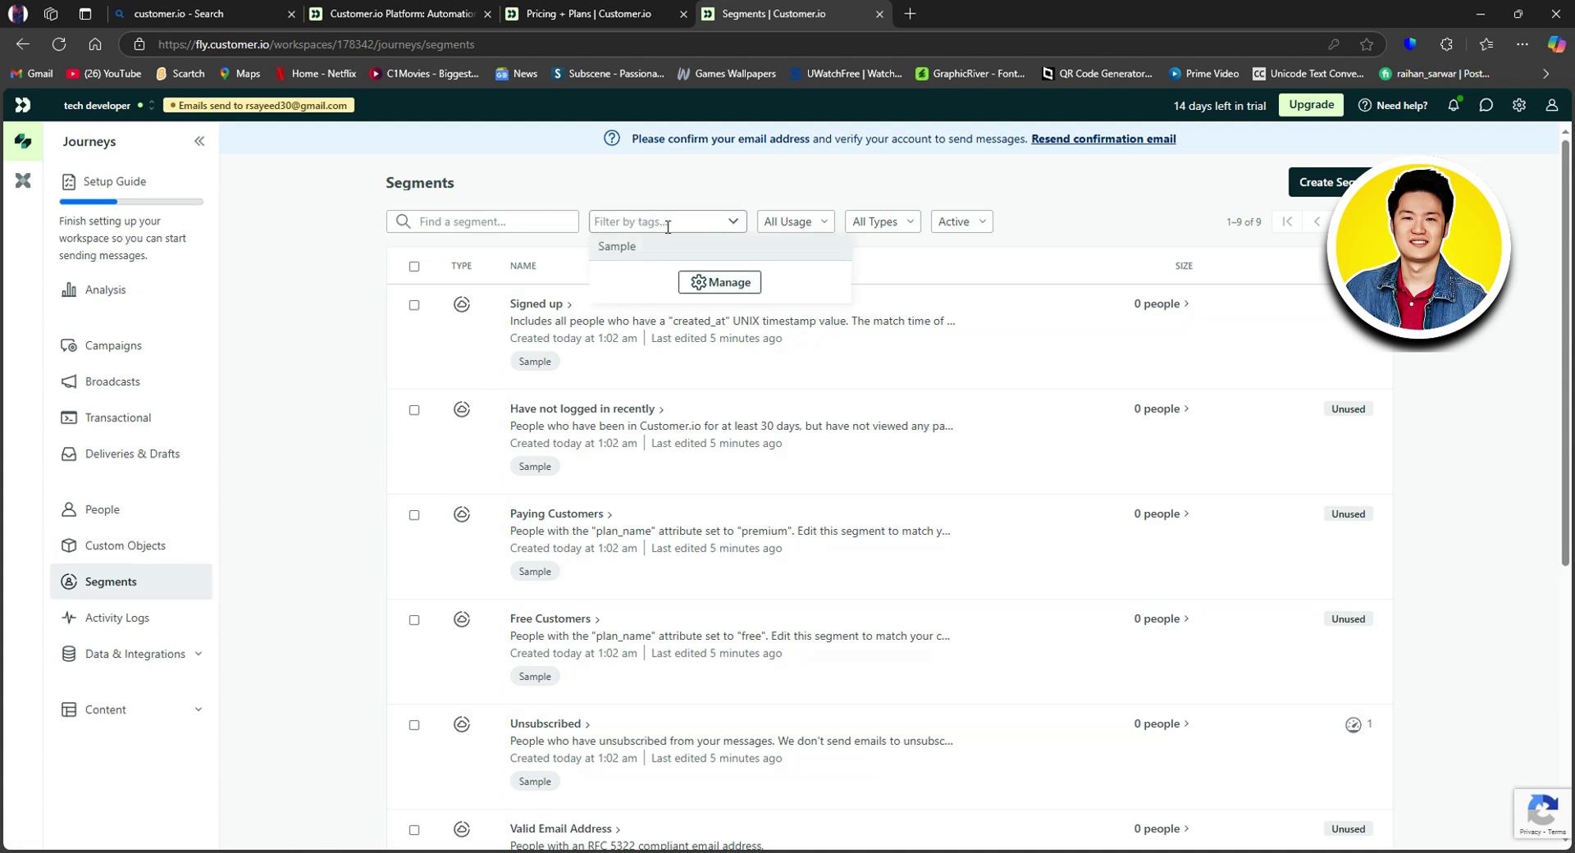
pyautogui.click(808, 221)
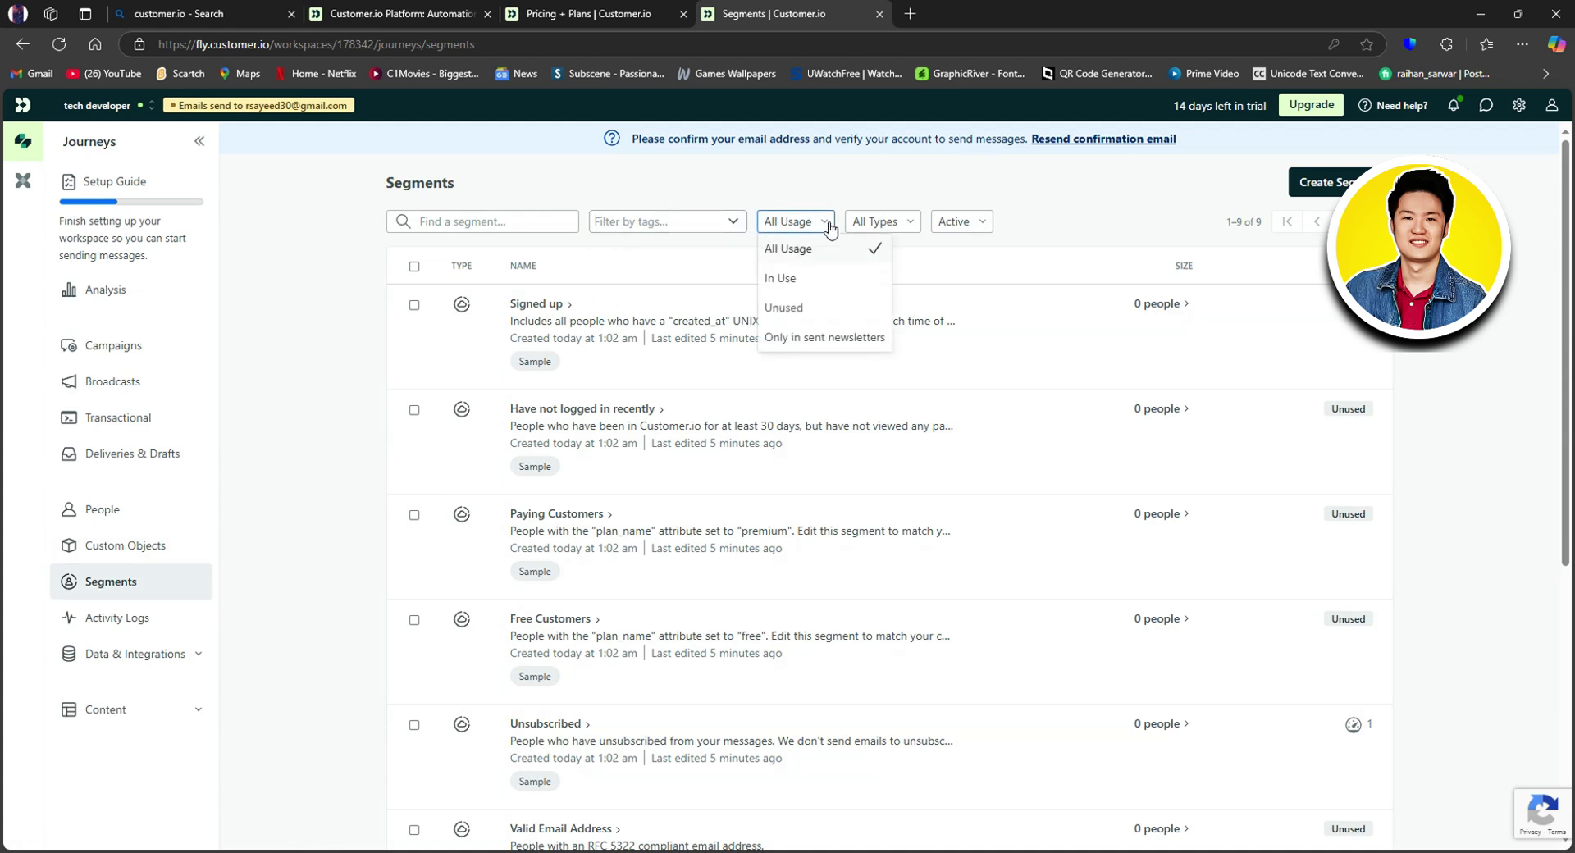
pyautogui.click(907, 223)
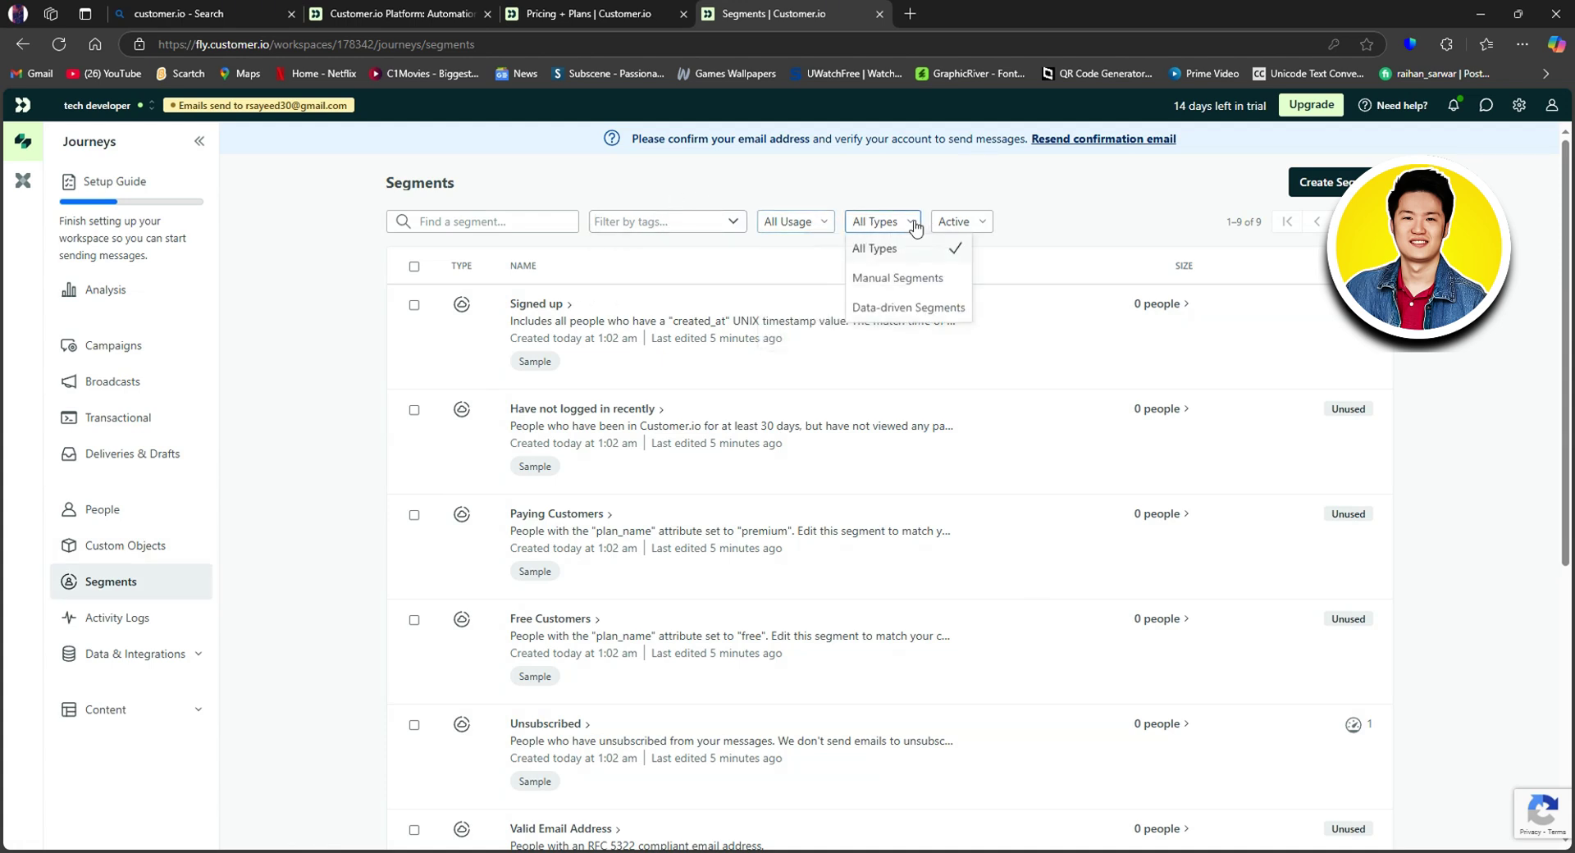
pyautogui.click(966, 223)
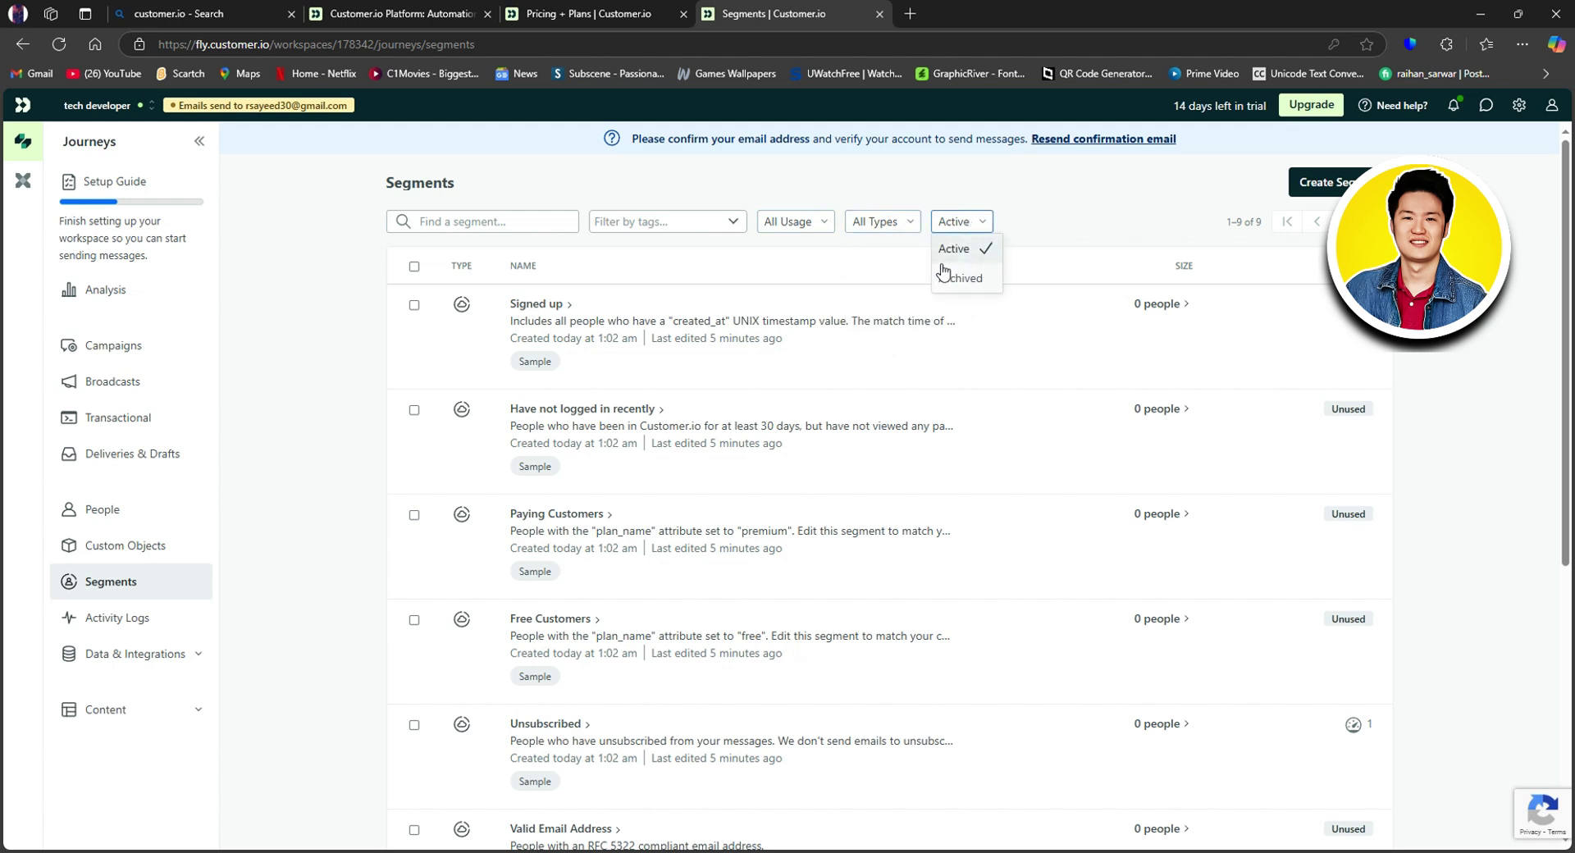
pyautogui.click(1064, 182)
pyautogui.scroll(-3, 523, 398)
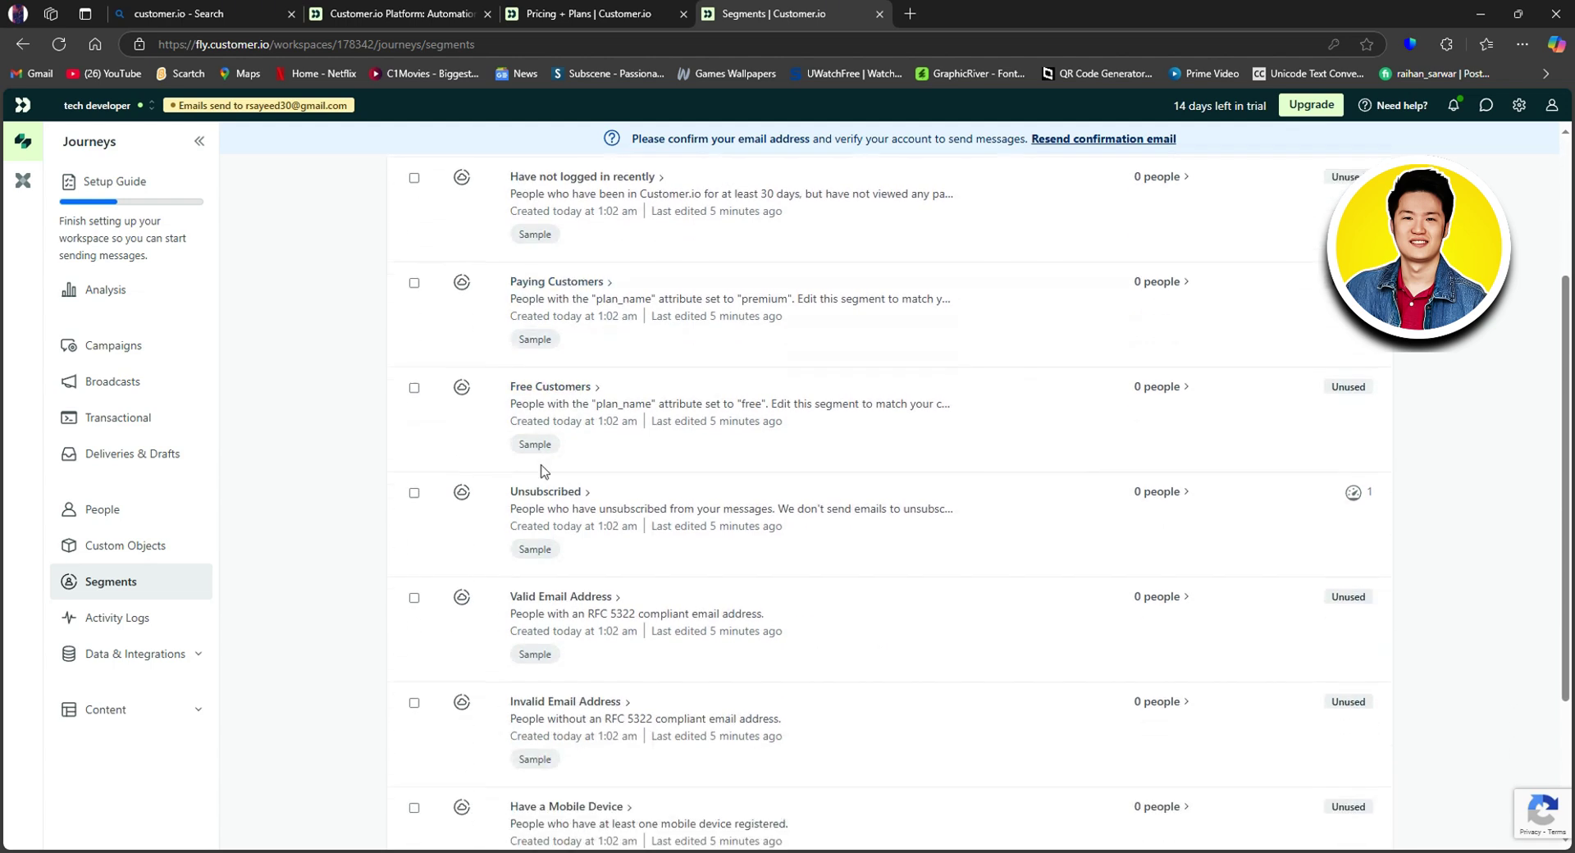
pyautogui.scroll(1, 545, 460)
pyautogui.scroll(-2, 598, 637)
pyautogui.scroll(2, 596, 620)
pyautogui.scroll(2, 615, 574)
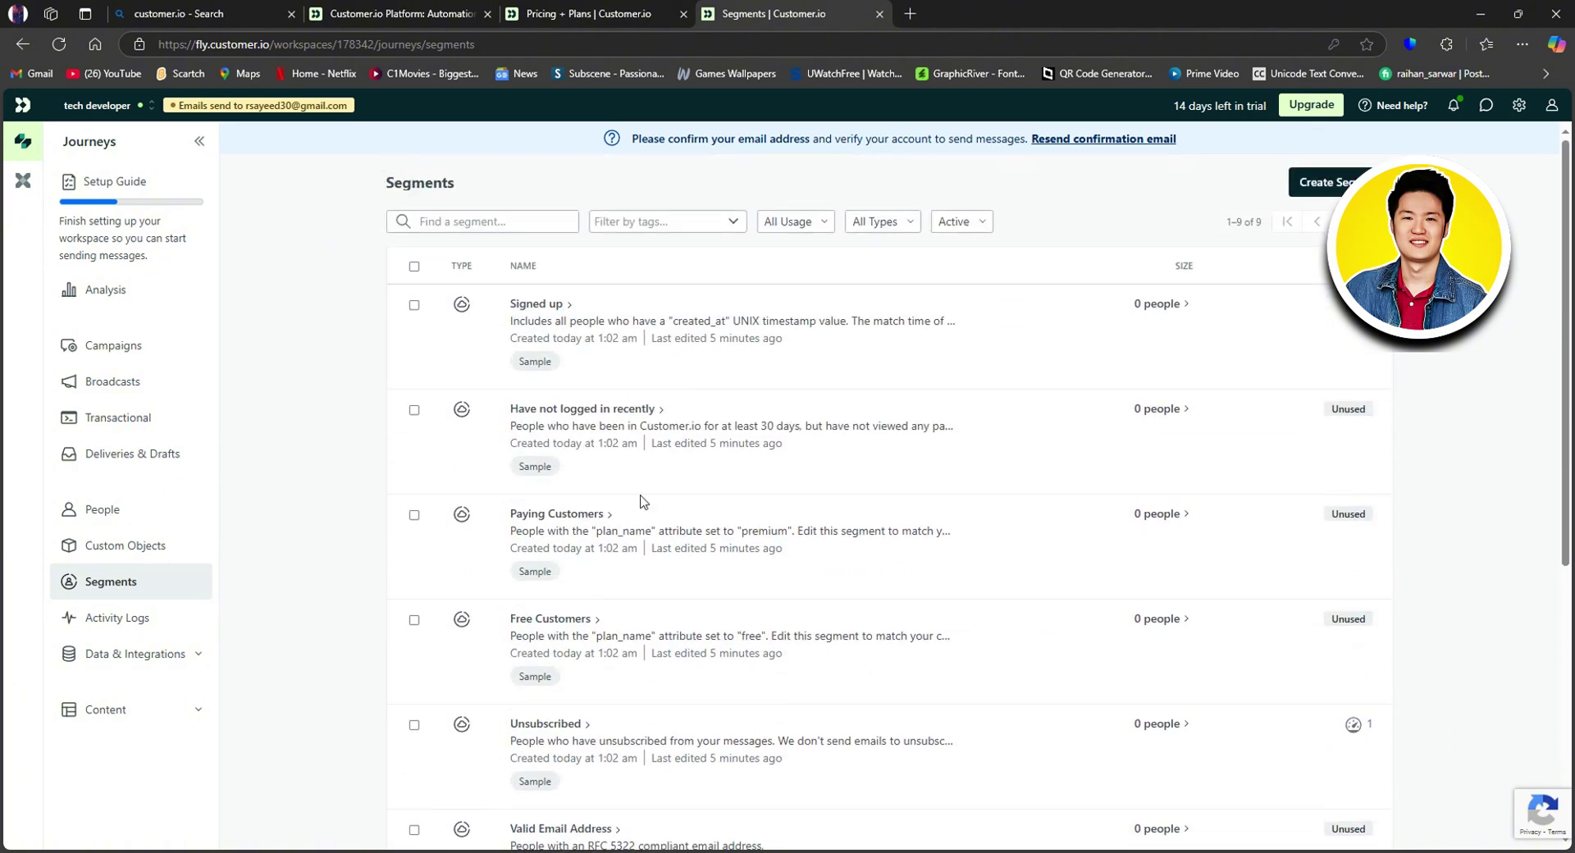
# Step: Create a Manual segment and look over the tag options on the naming form
pyautogui.click(1339, 182)
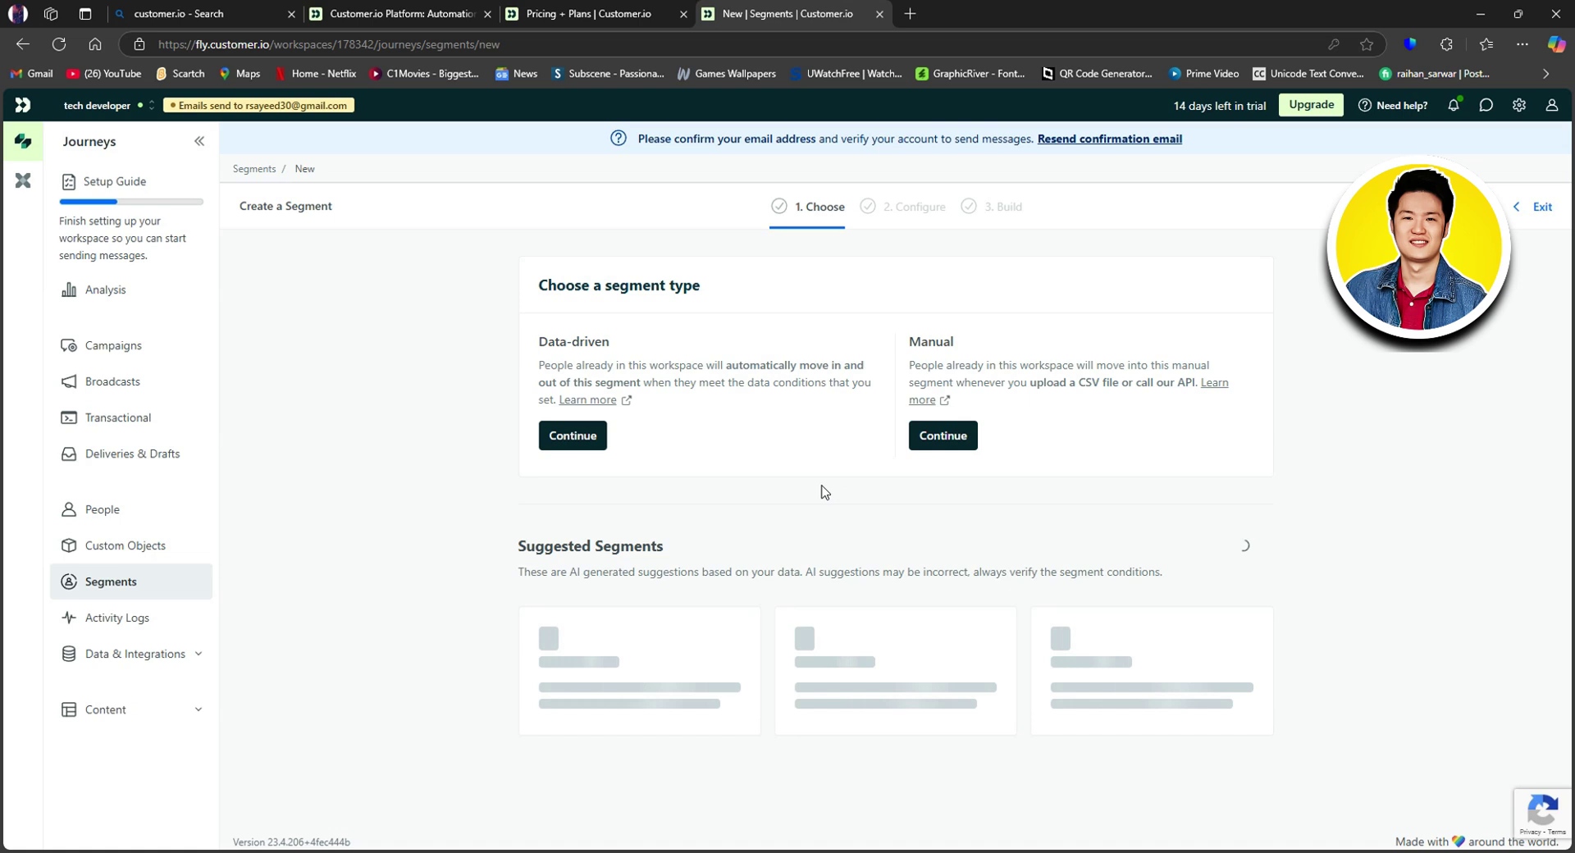
pyautogui.click(939, 436)
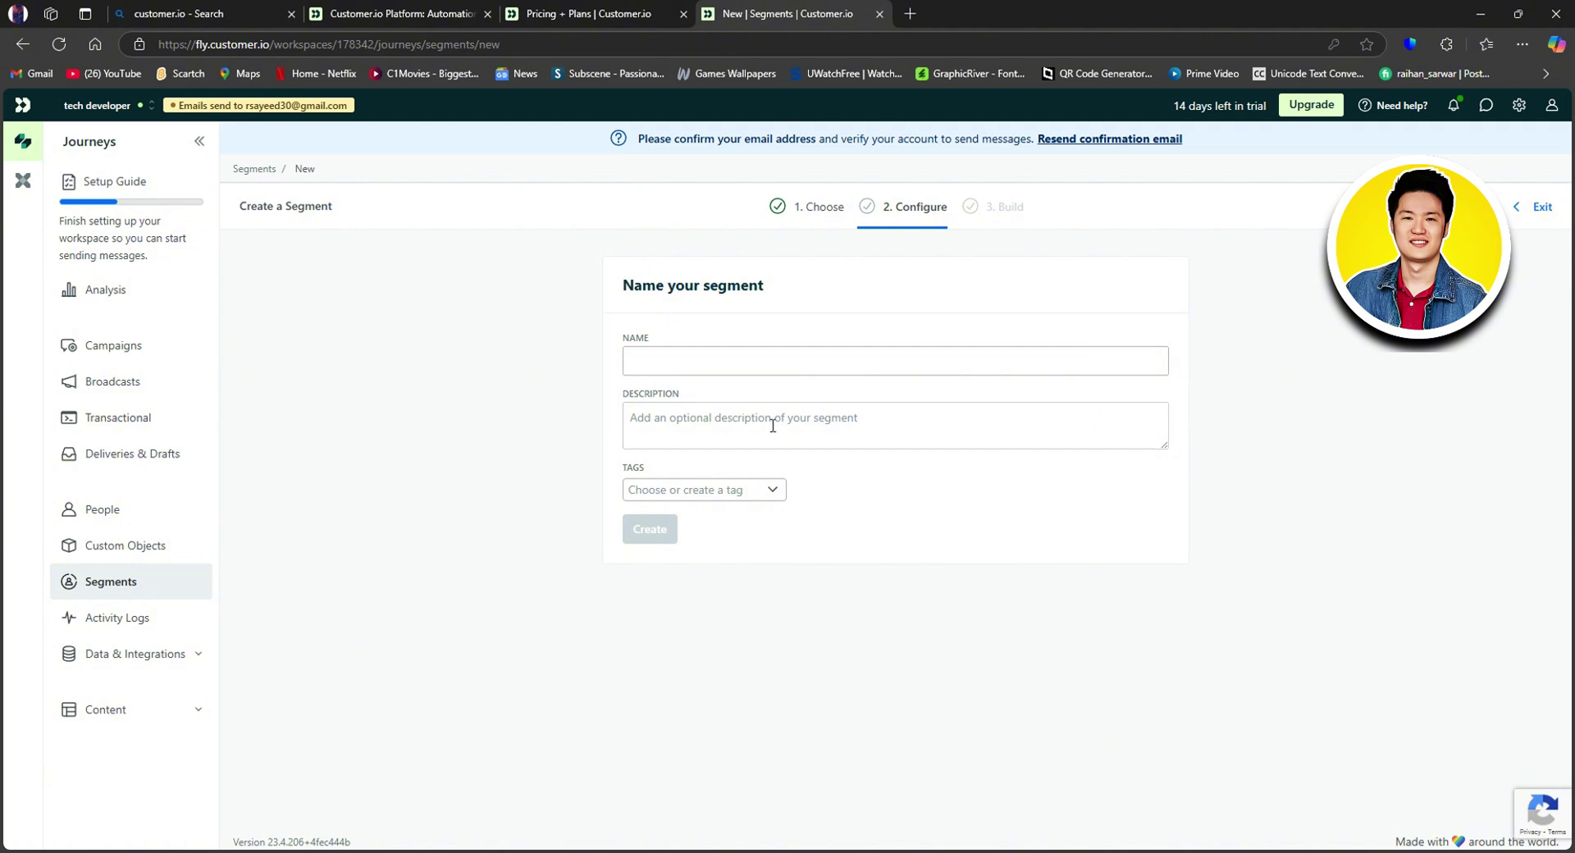
pyautogui.click(732, 490)
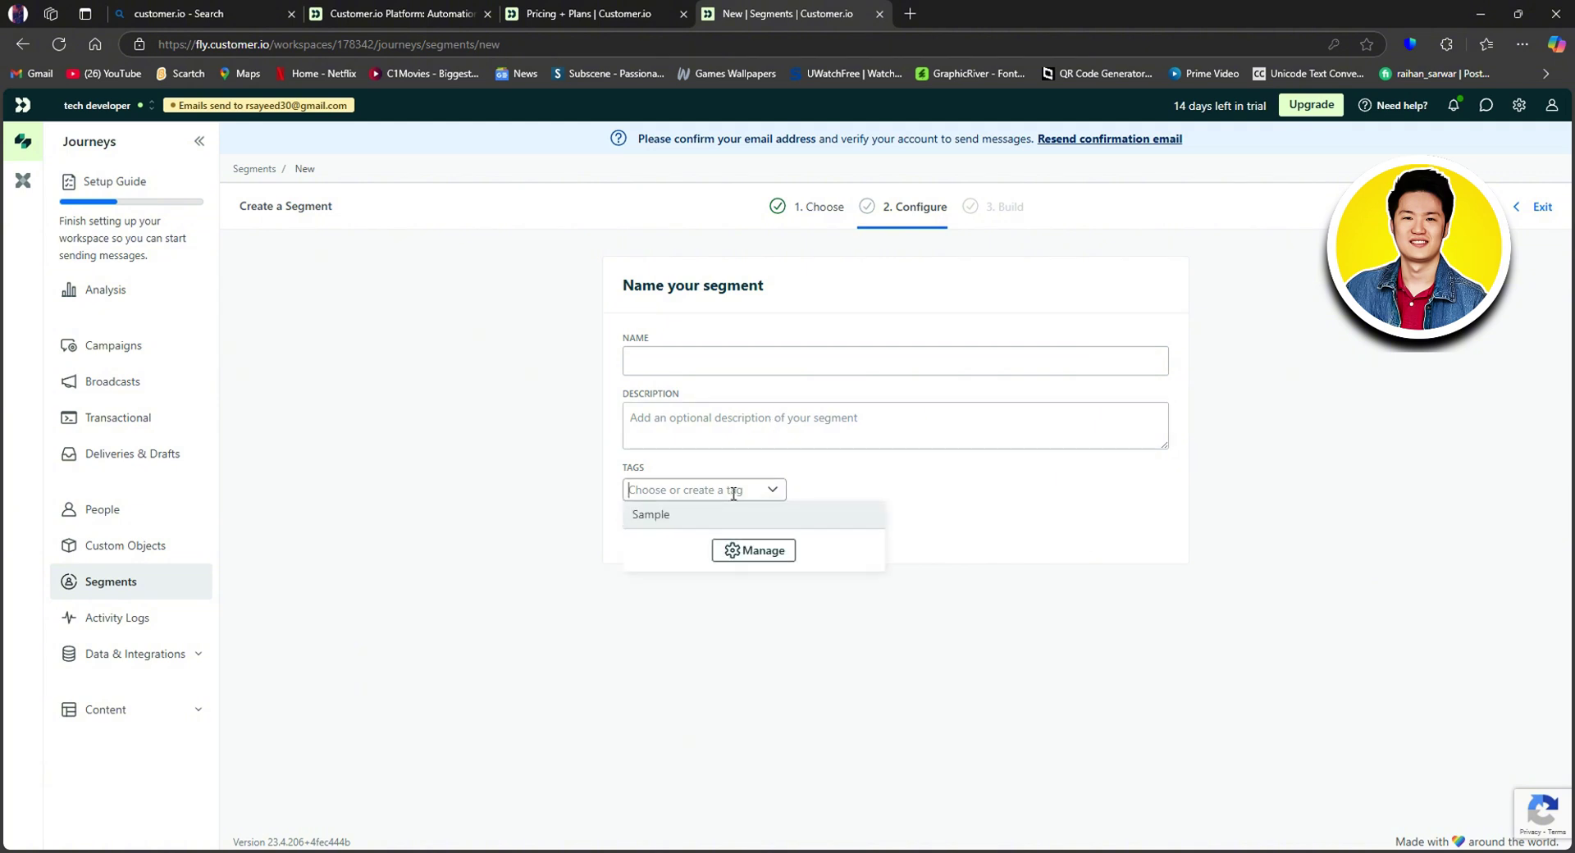
pyautogui.click(828, 638)
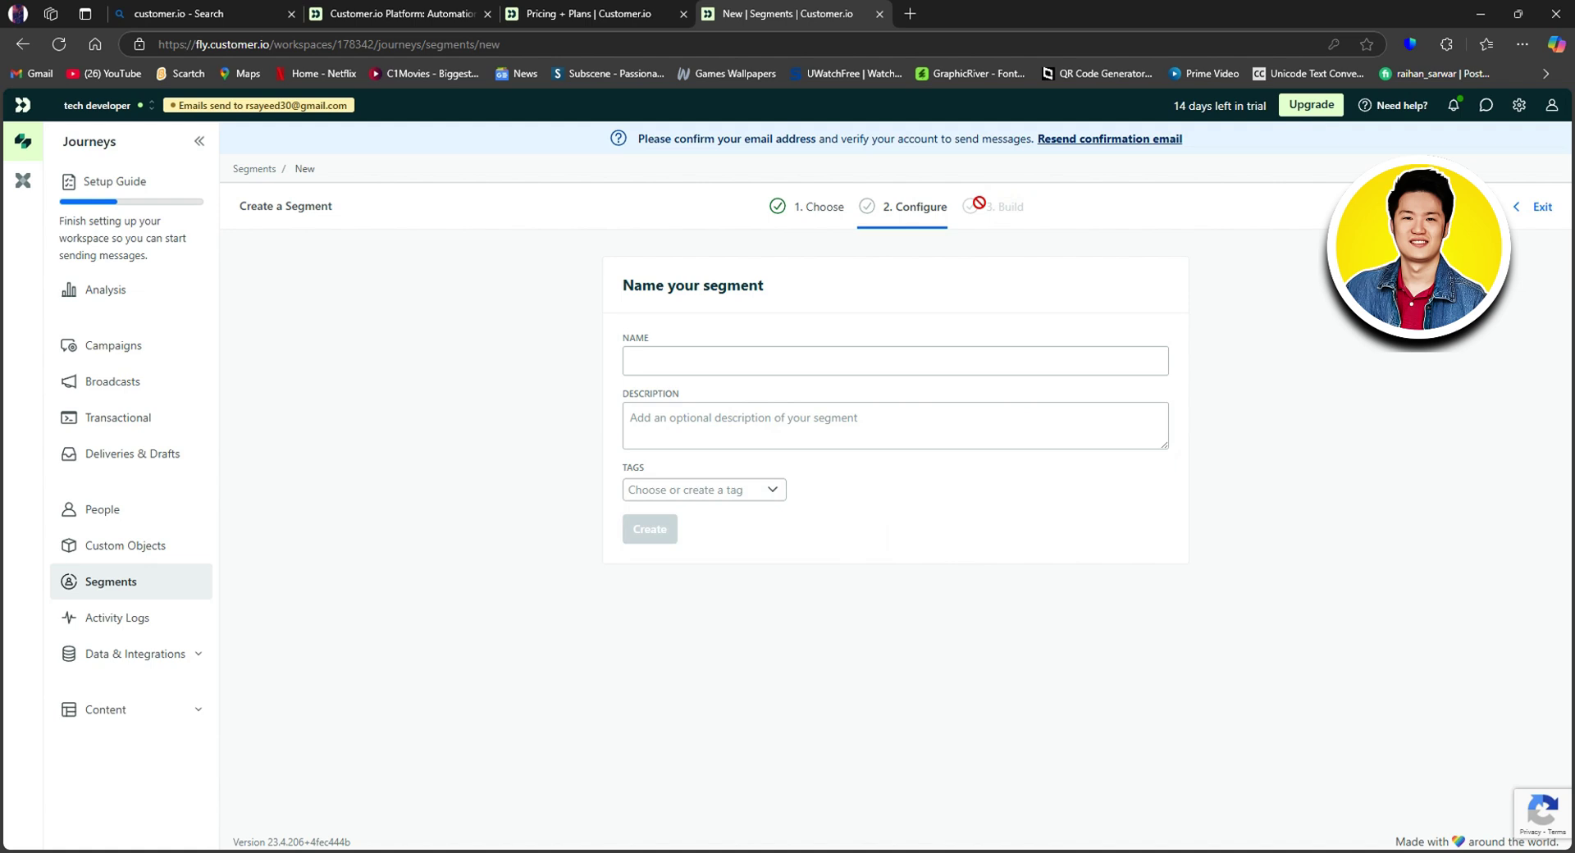
# Step: Open Activity Logs and look through the Add People integration options before closing them
pyautogui.click(165, 620)
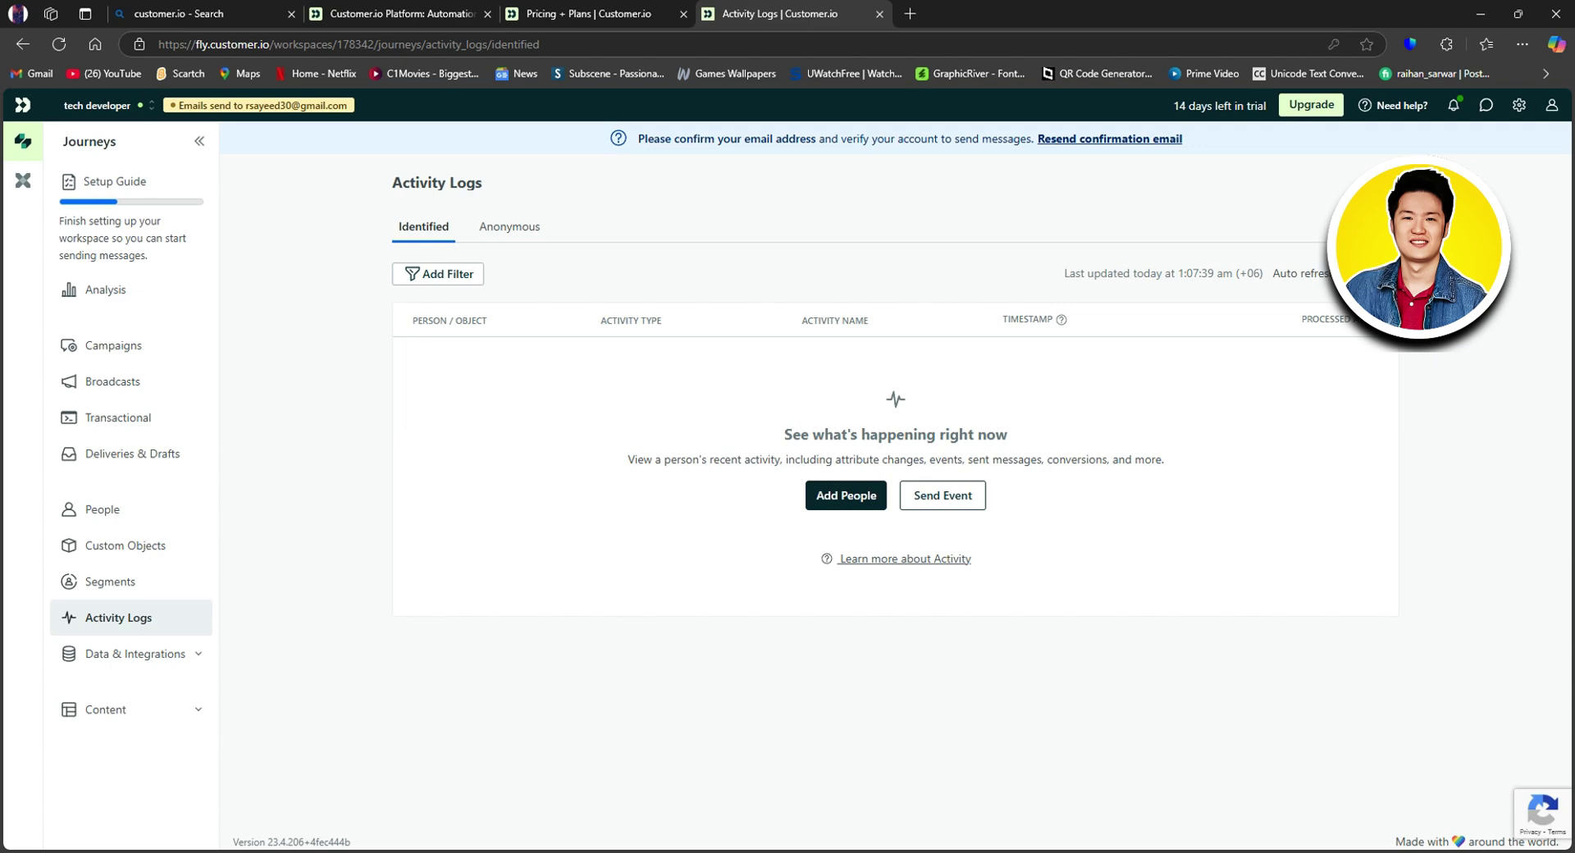
pyautogui.click(844, 497)
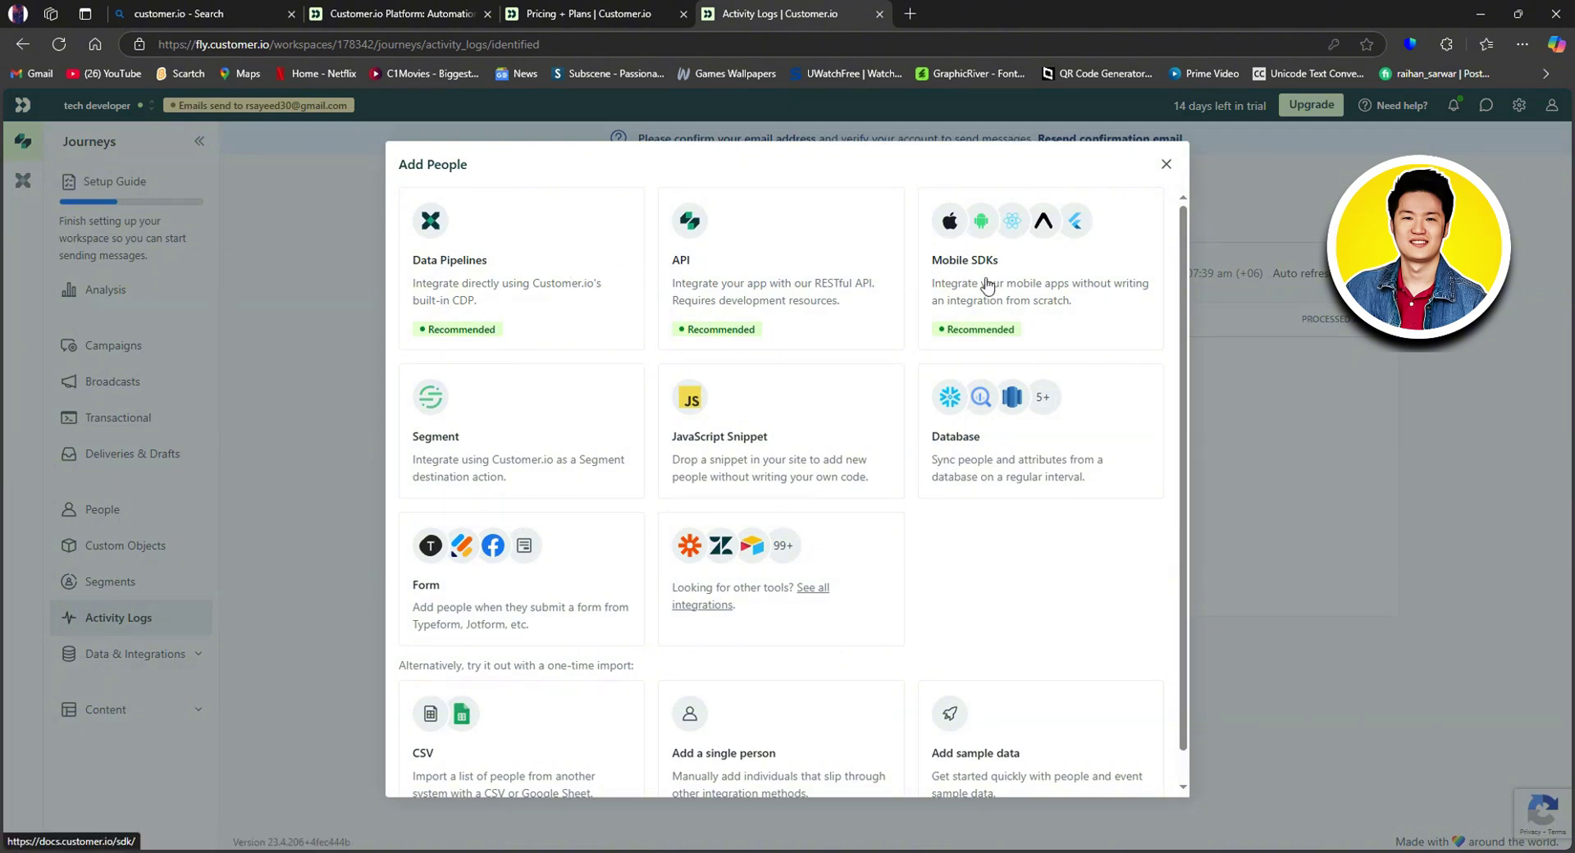
pyautogui.scroll(-1, 640, 410)
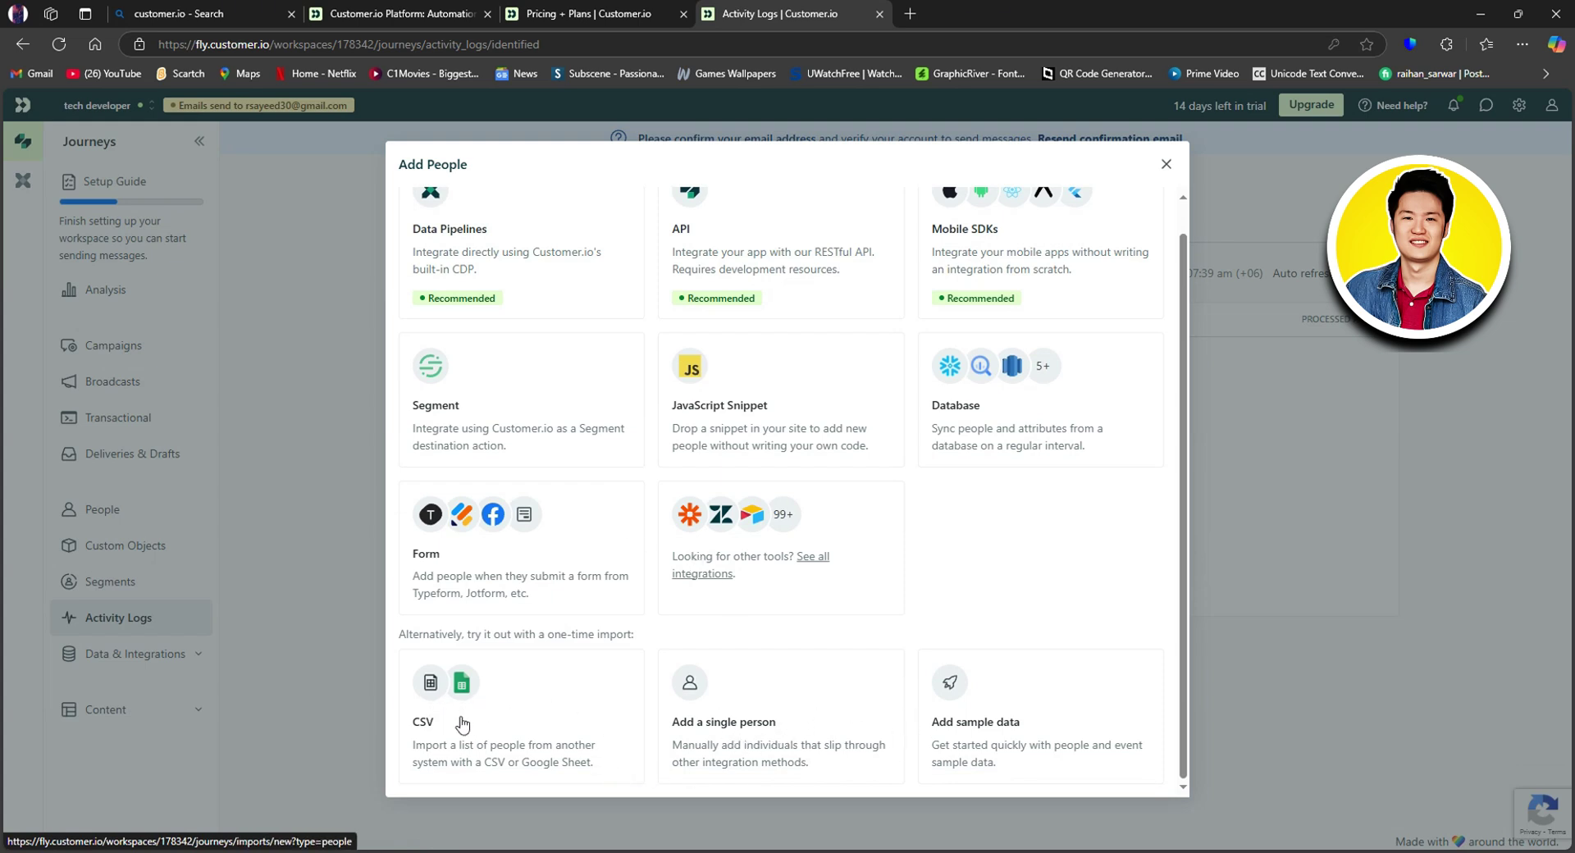
pyautogui.click(354, 654)
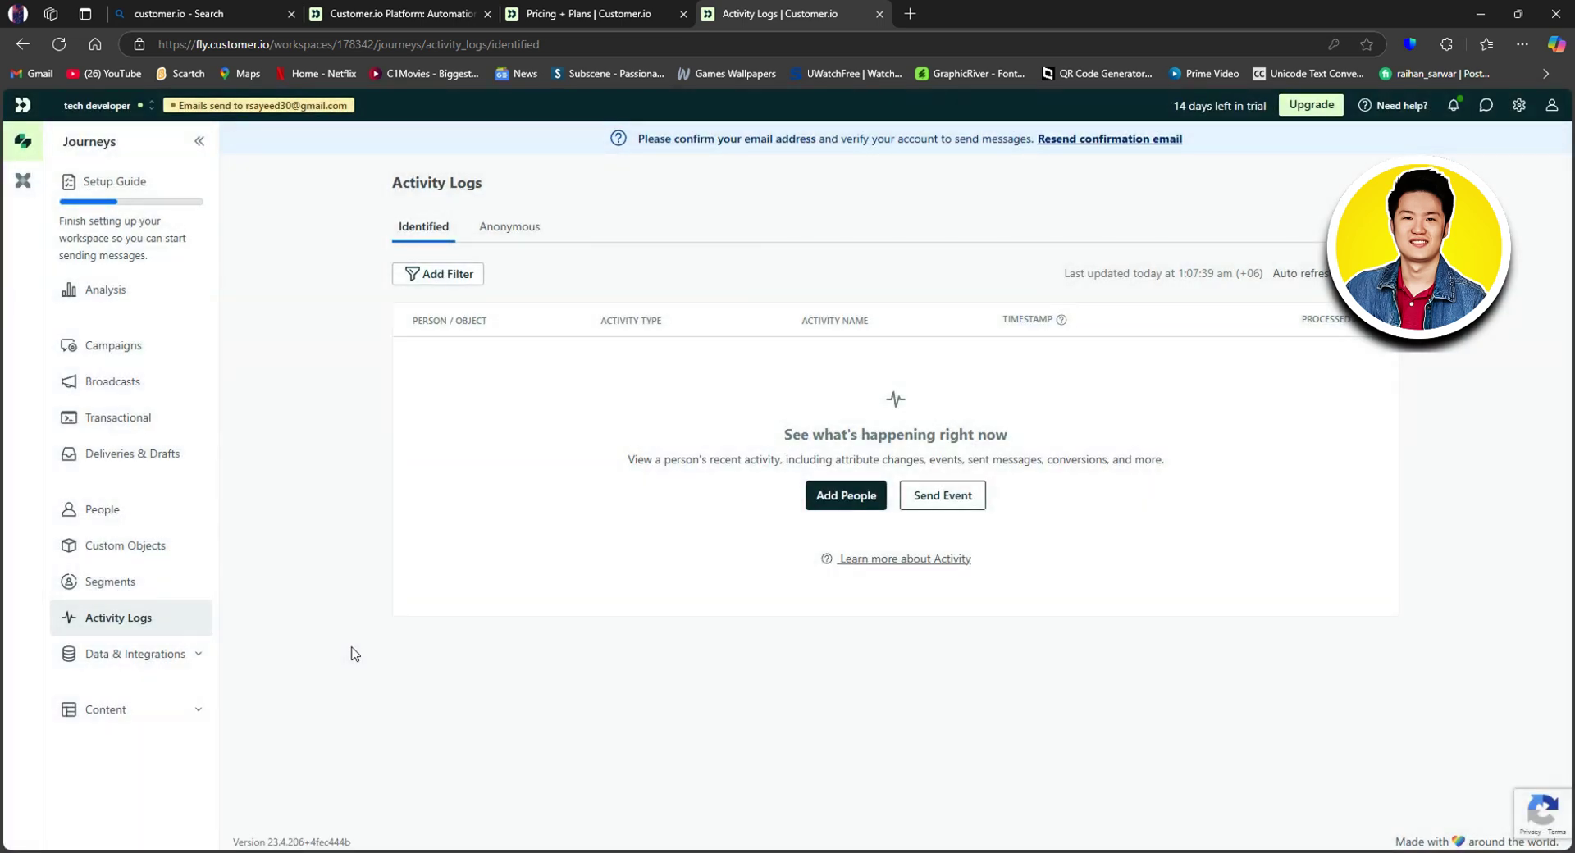
pyautogui.tripleClick(269, 671)
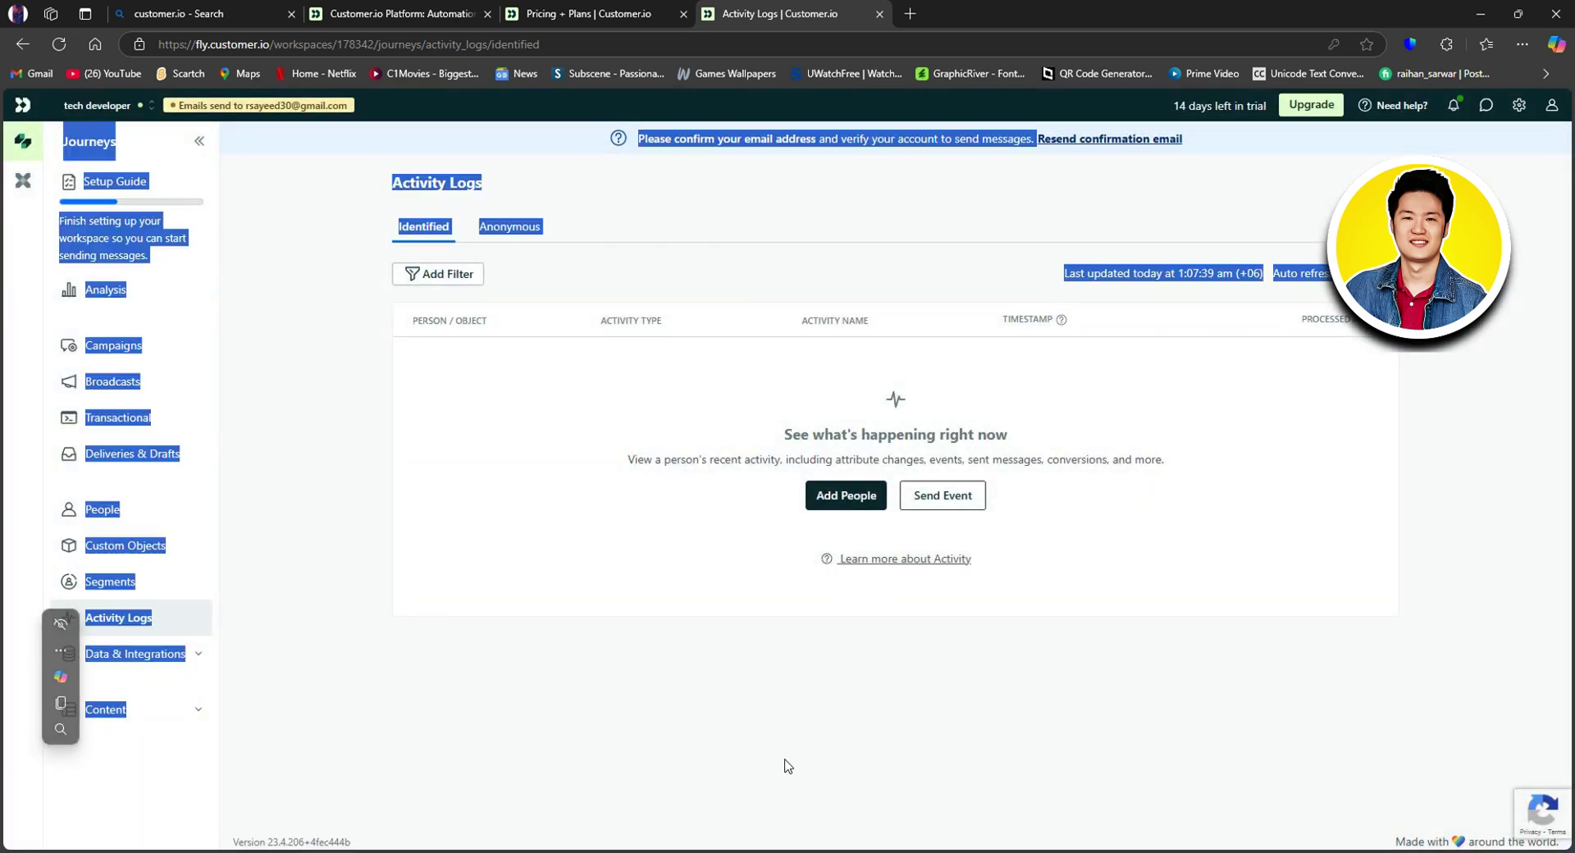
pyautogui.click(872, 715)
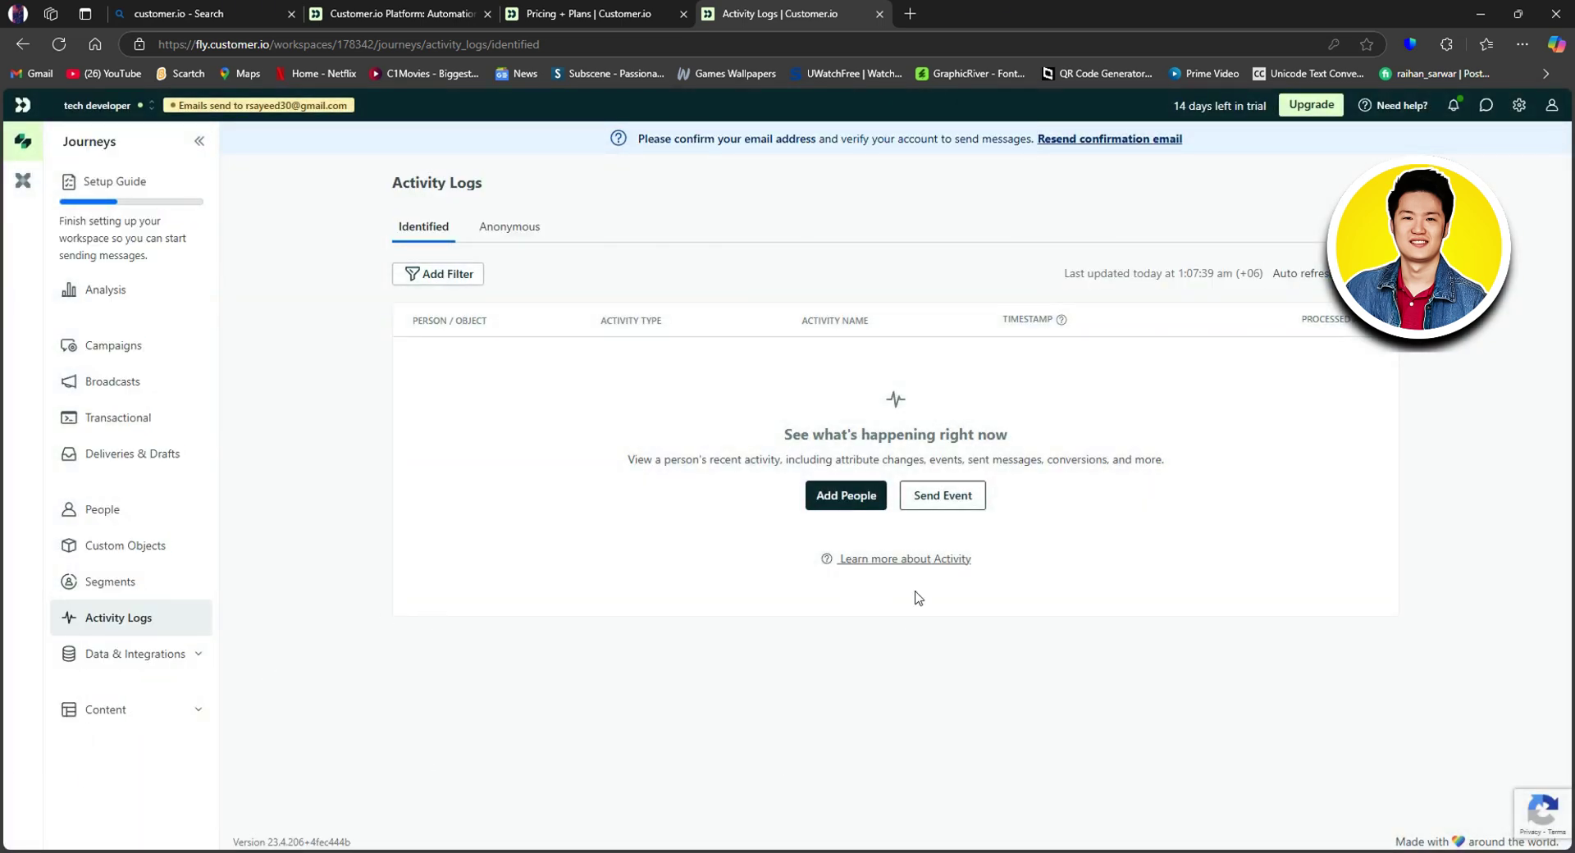
pyautogui.click(951, 492)
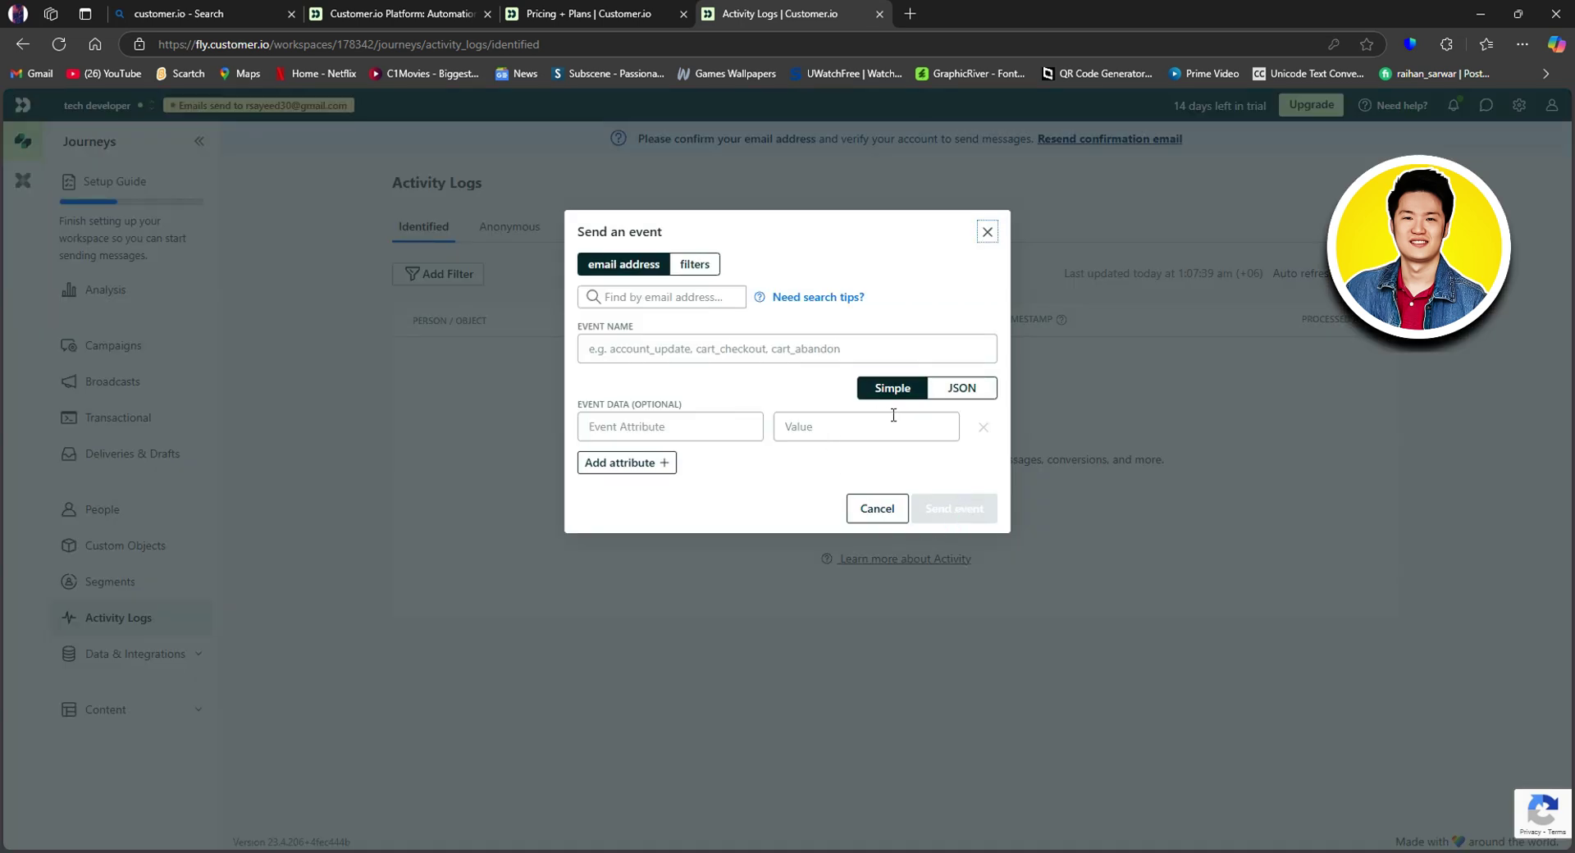
pyautogui.click(693, 265)
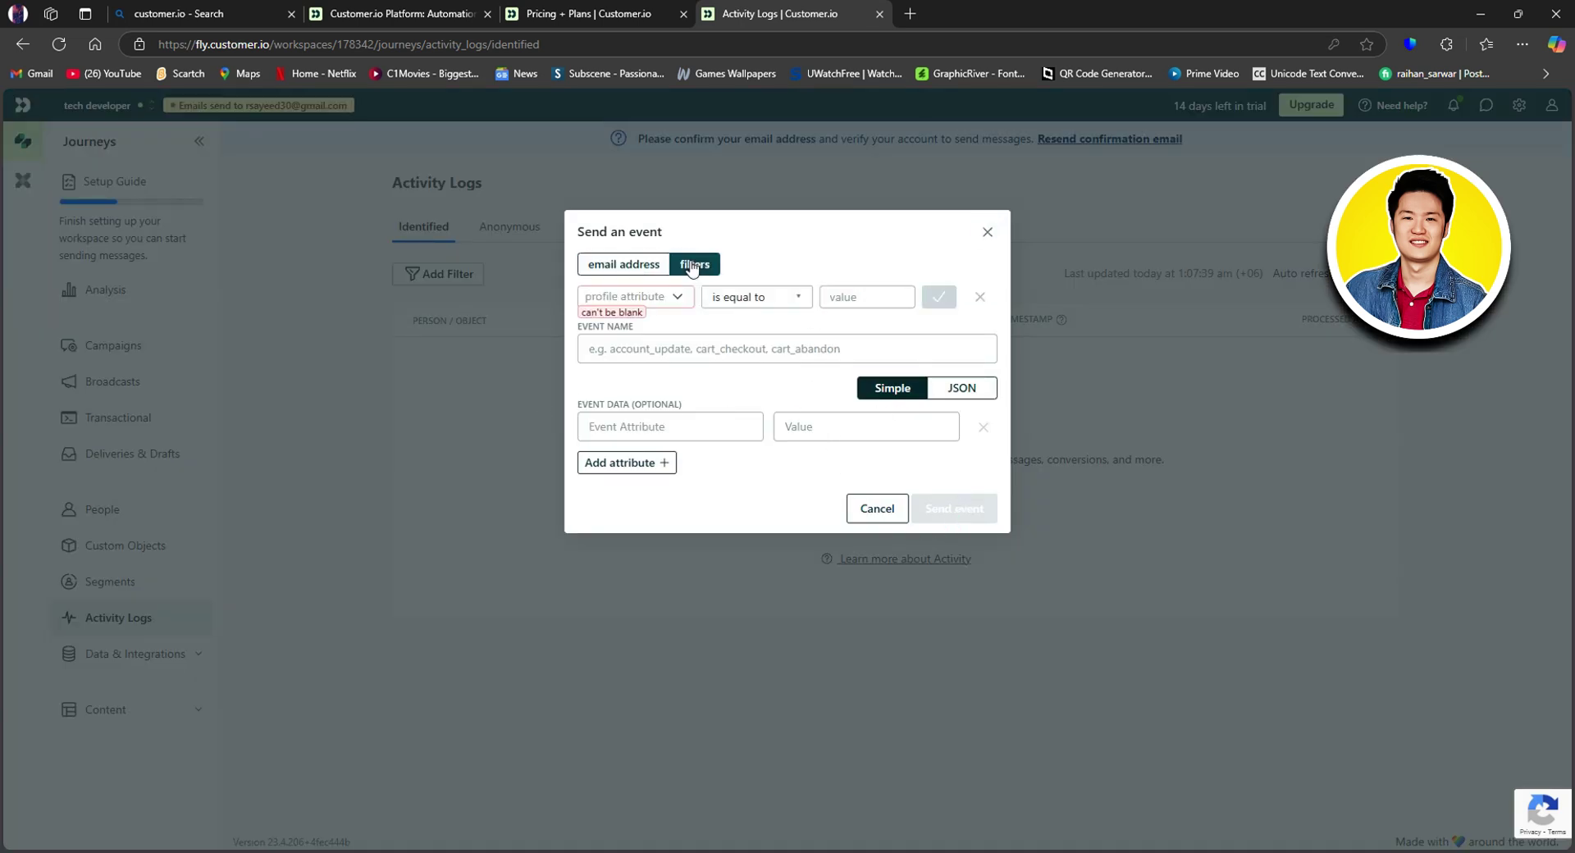
pyautogui.rightClick(614, 293)
pyautogui.click(628, 265)
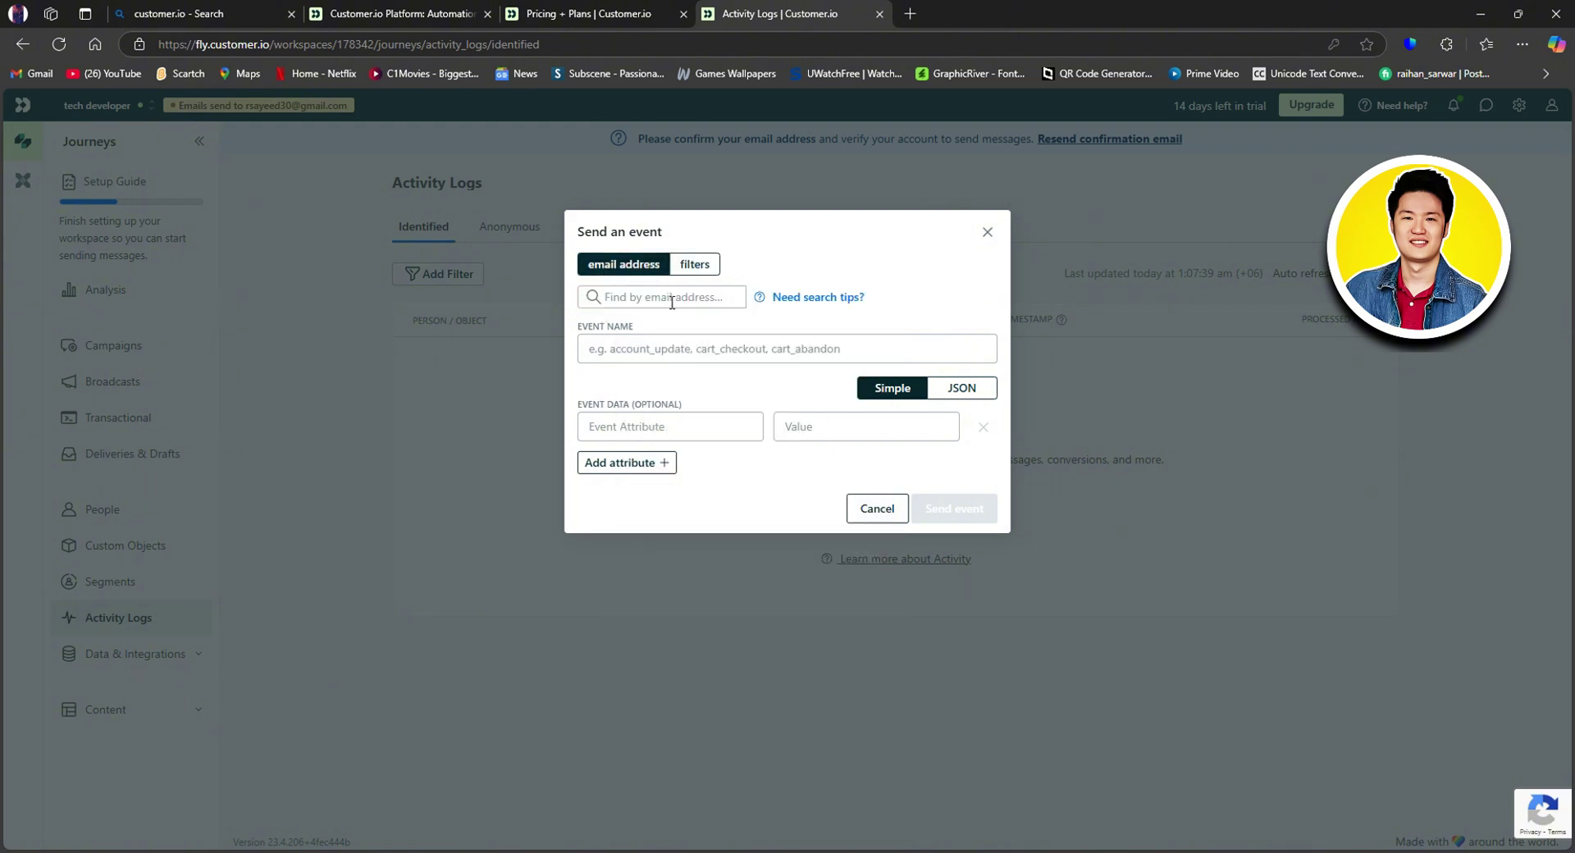
pyautogui.rightClick(731, 387)
pyautogui.click(619, 347)
pyautogui.click(956, 388)
pyautogui.click(900, 392)
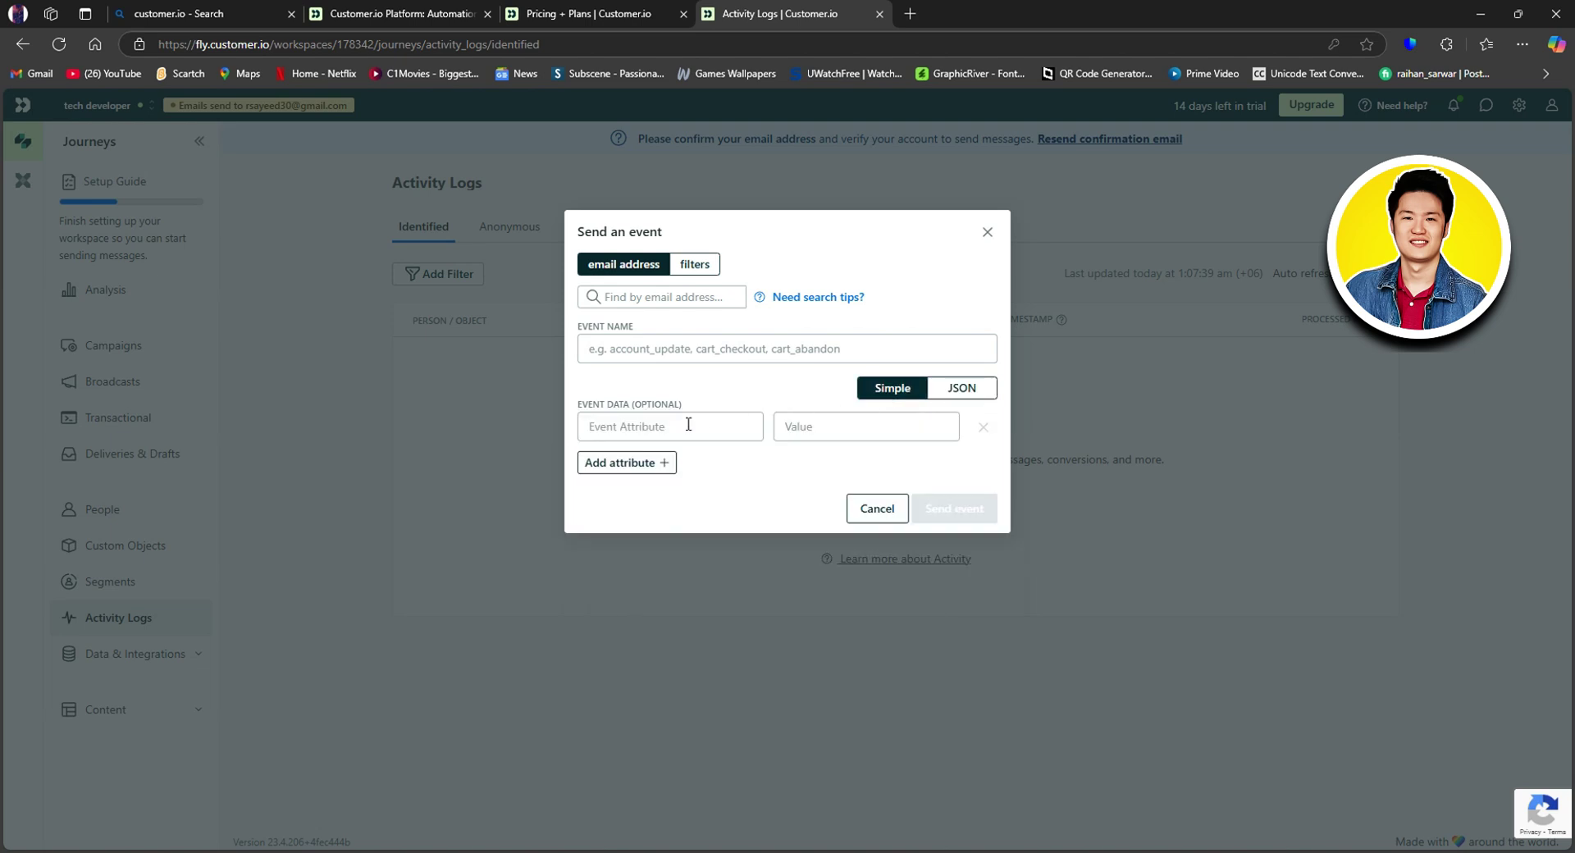
pyautogui.click(664, 461)
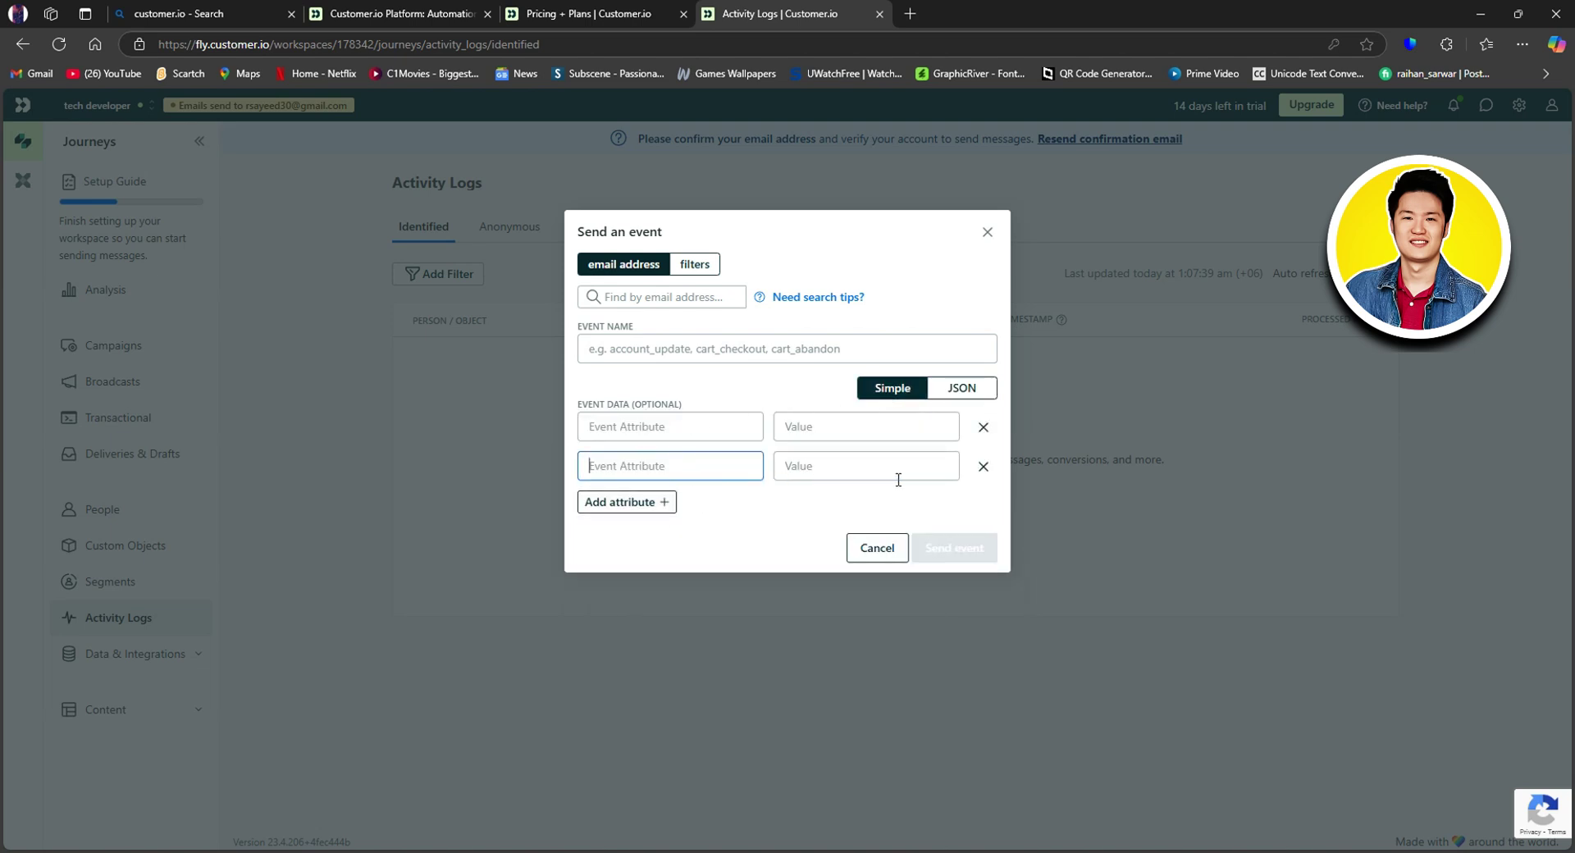
# Step: Cancel the send-event dialog, expand Data & Integrations and Content, then open Setup Guide
pyautogui.click(884, 550)
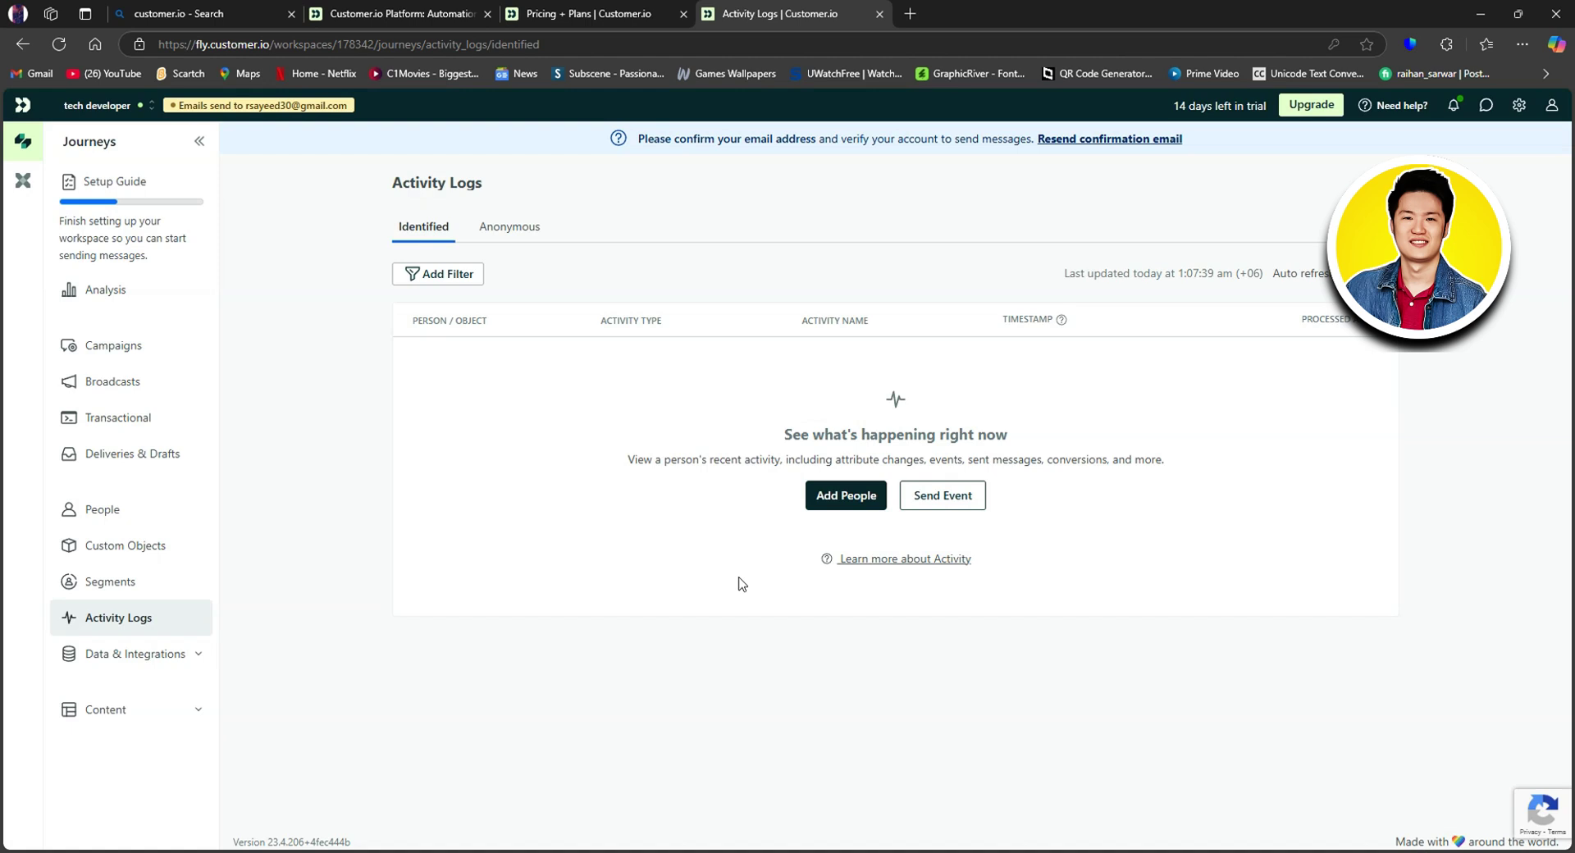
pyautogui.click(156, 655)
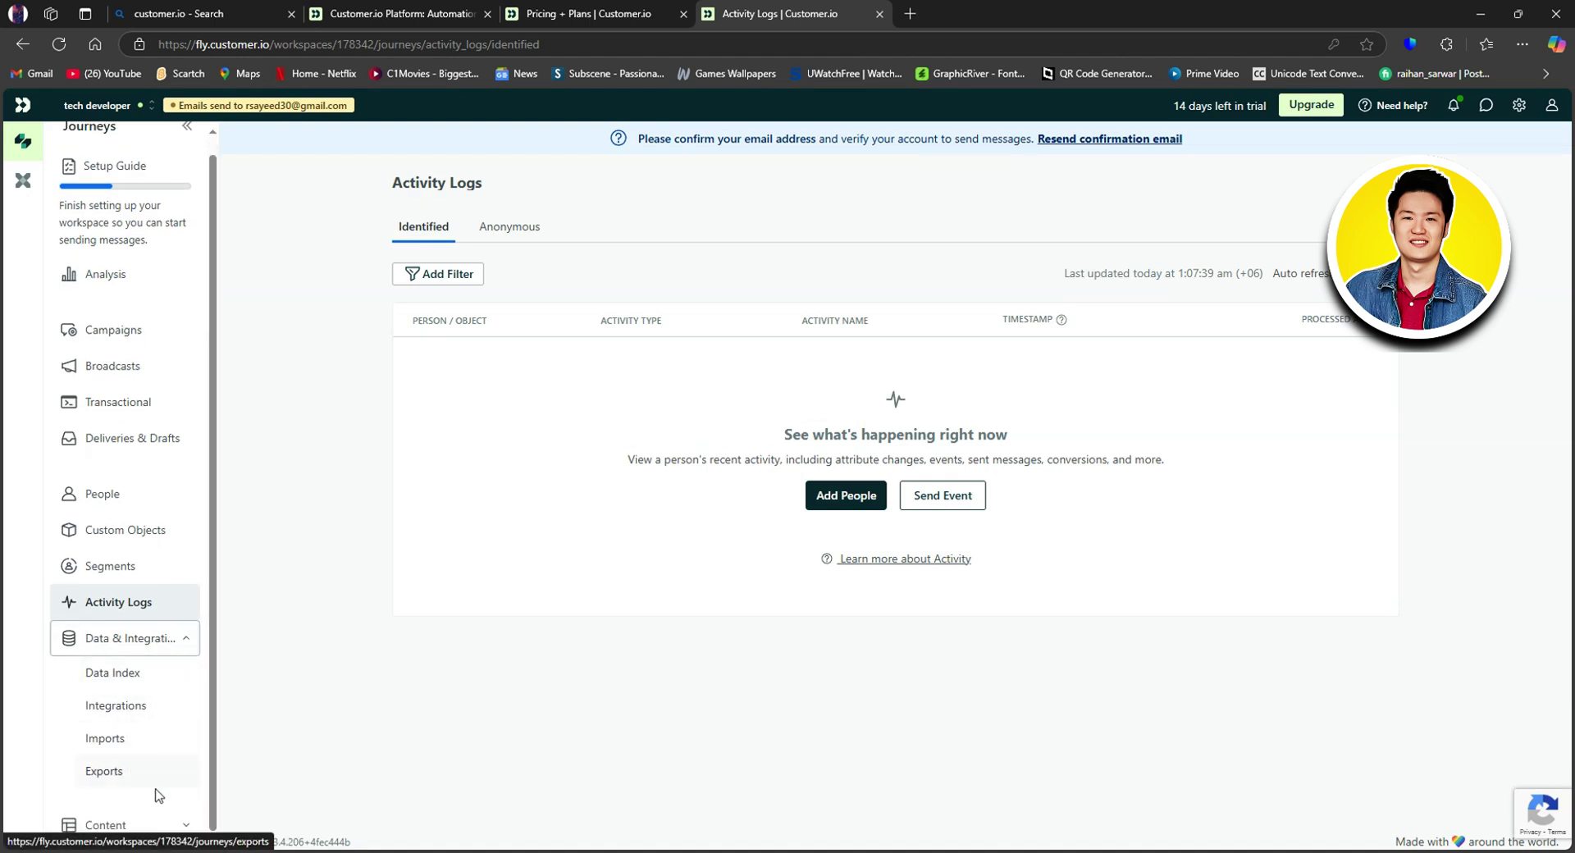
pyautogui.click(123, 825)
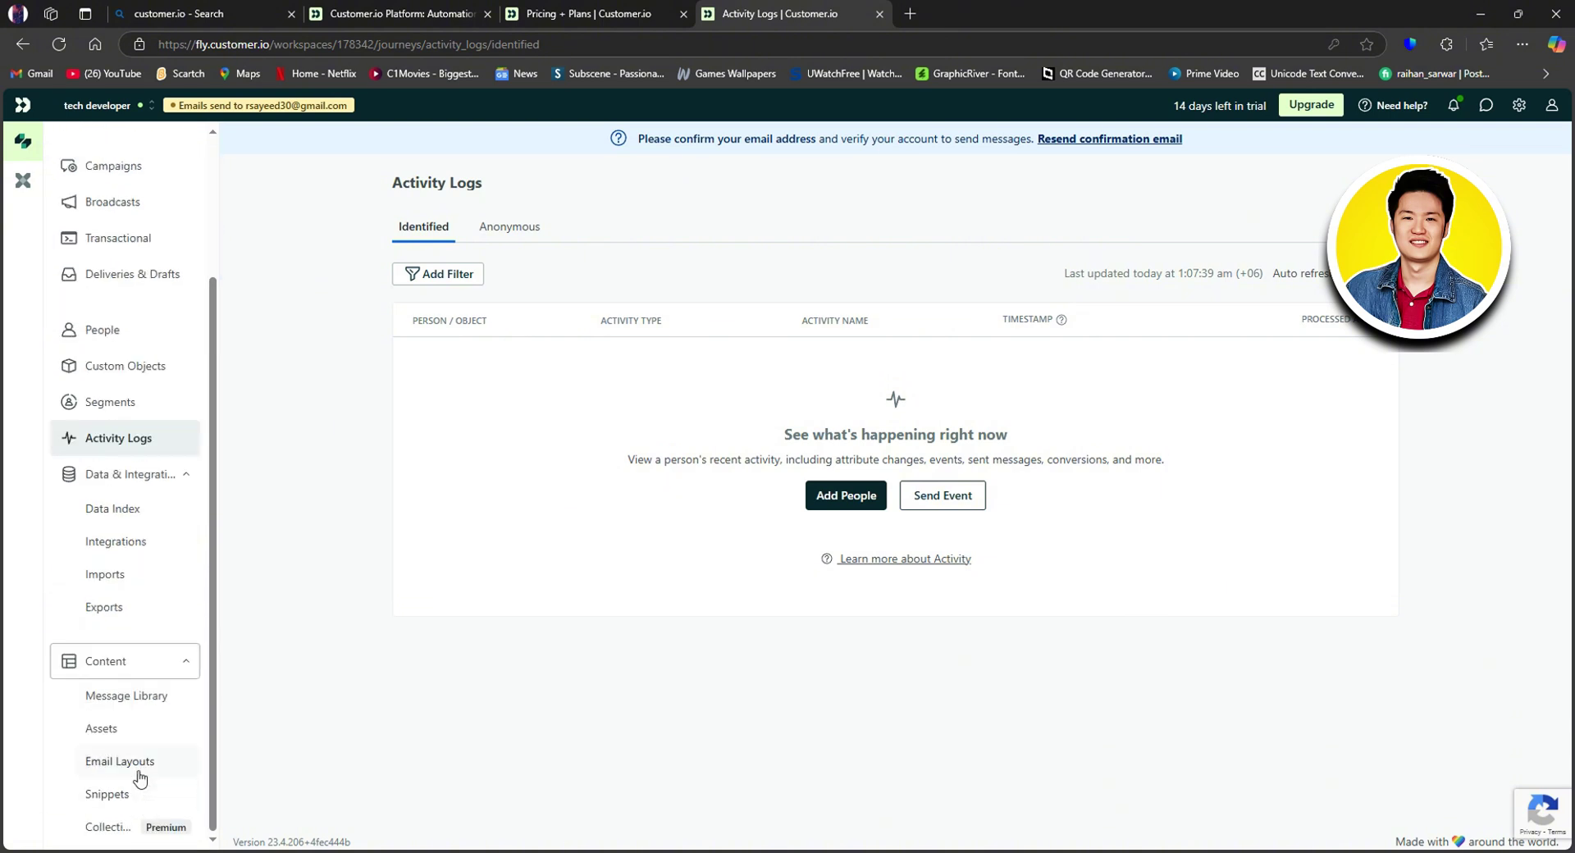
pyautogui.scroll(2, 160, 619)
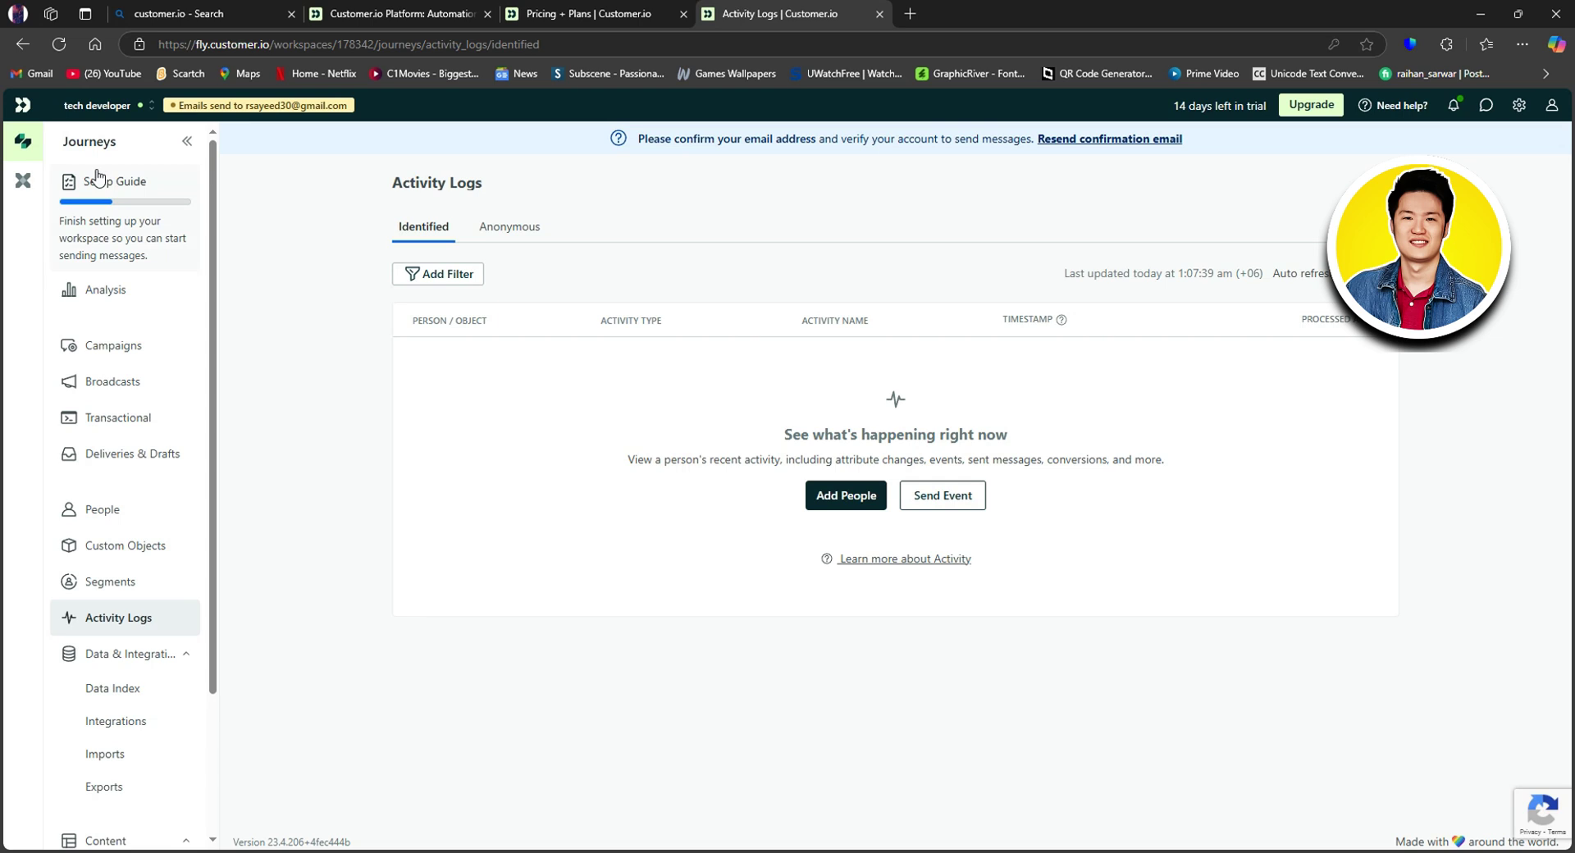
pyautogui.click(96, 178)
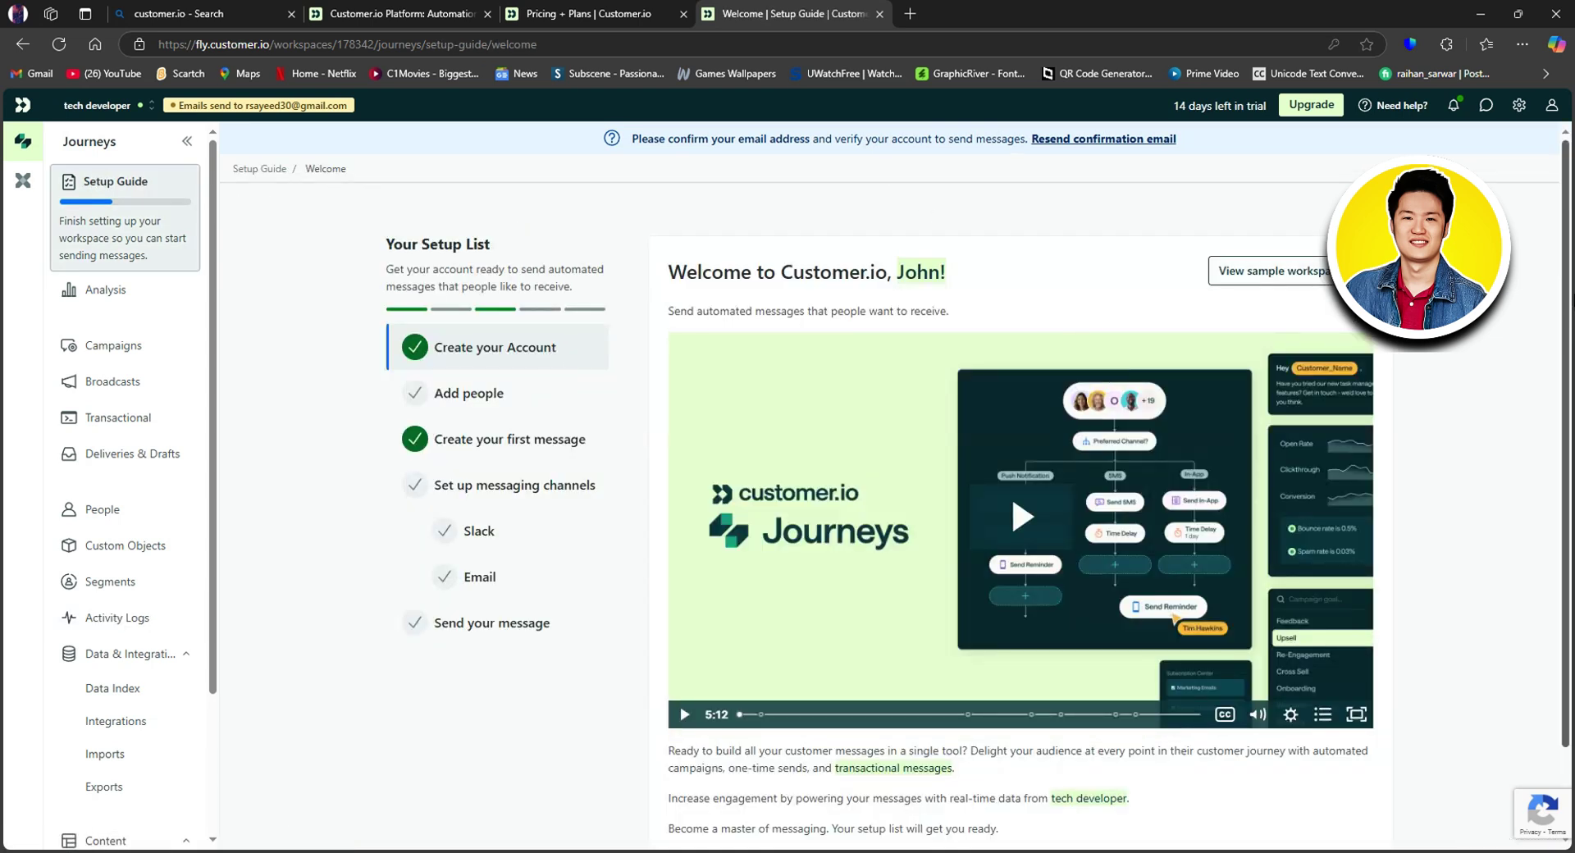